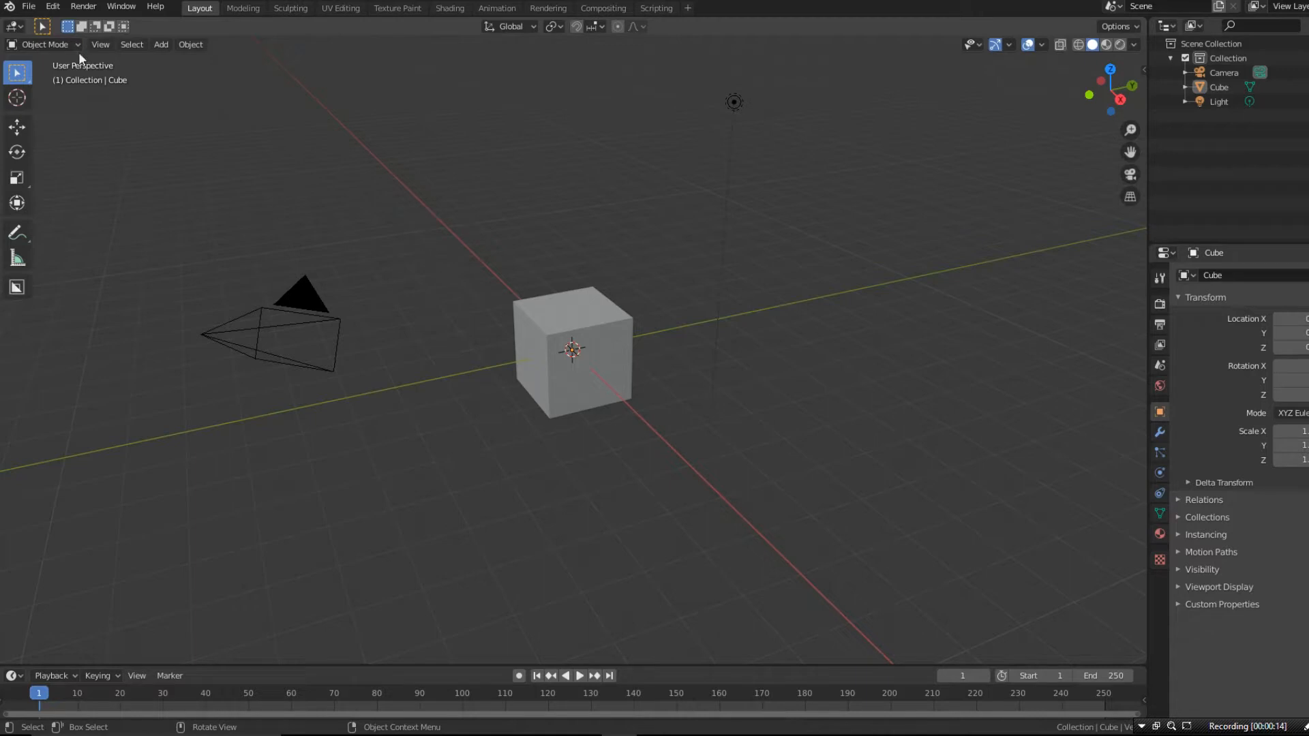
- Save the current Blender setup as the startup file and confirm it
{"action": "left_click", "coordinate": [29, 7]}
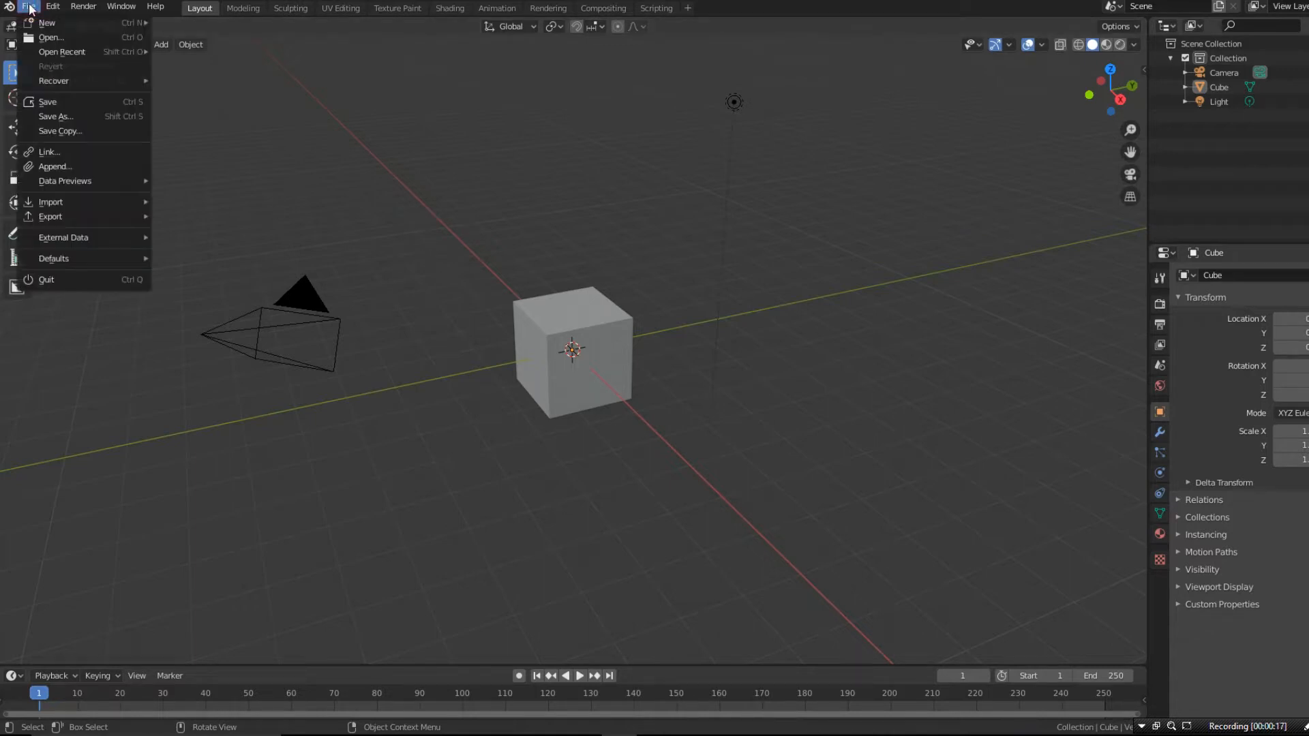
{"action": "mouse_move", "coordinate": [76, 262]}
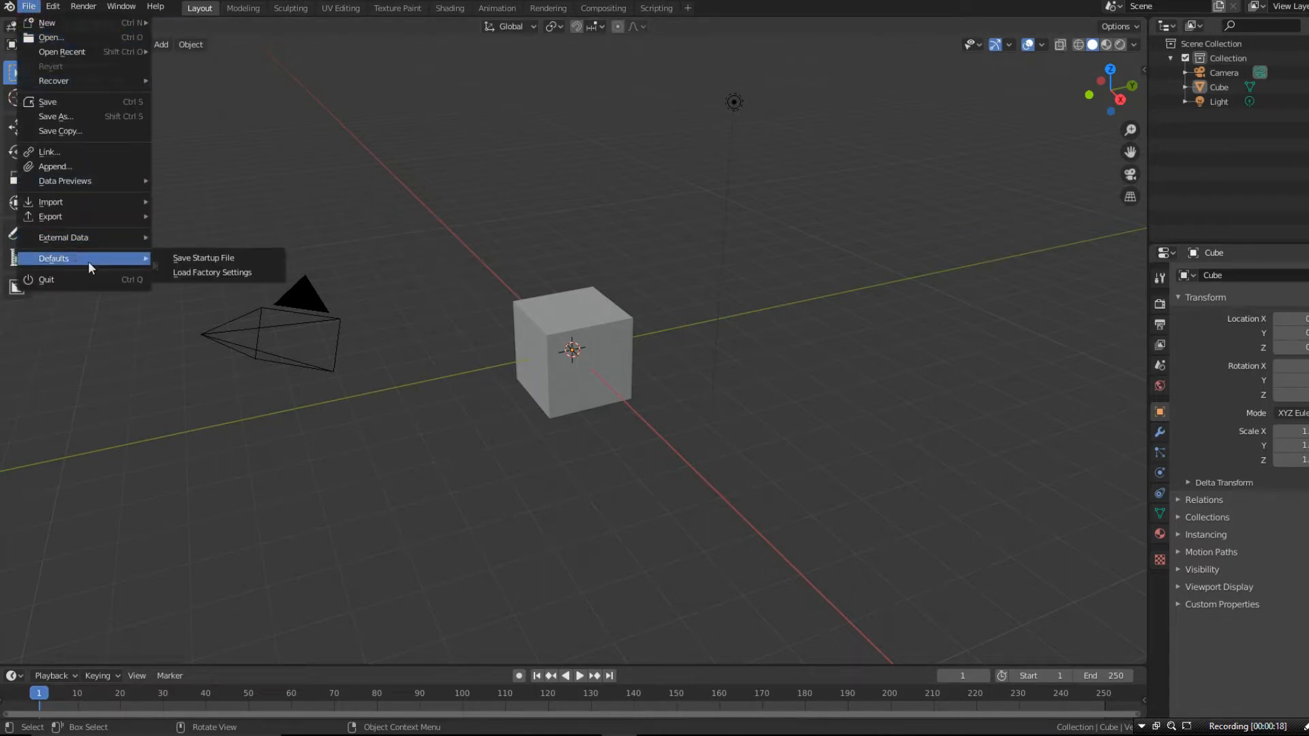
{"action": "left_click", "coordinate": [207, 259]}
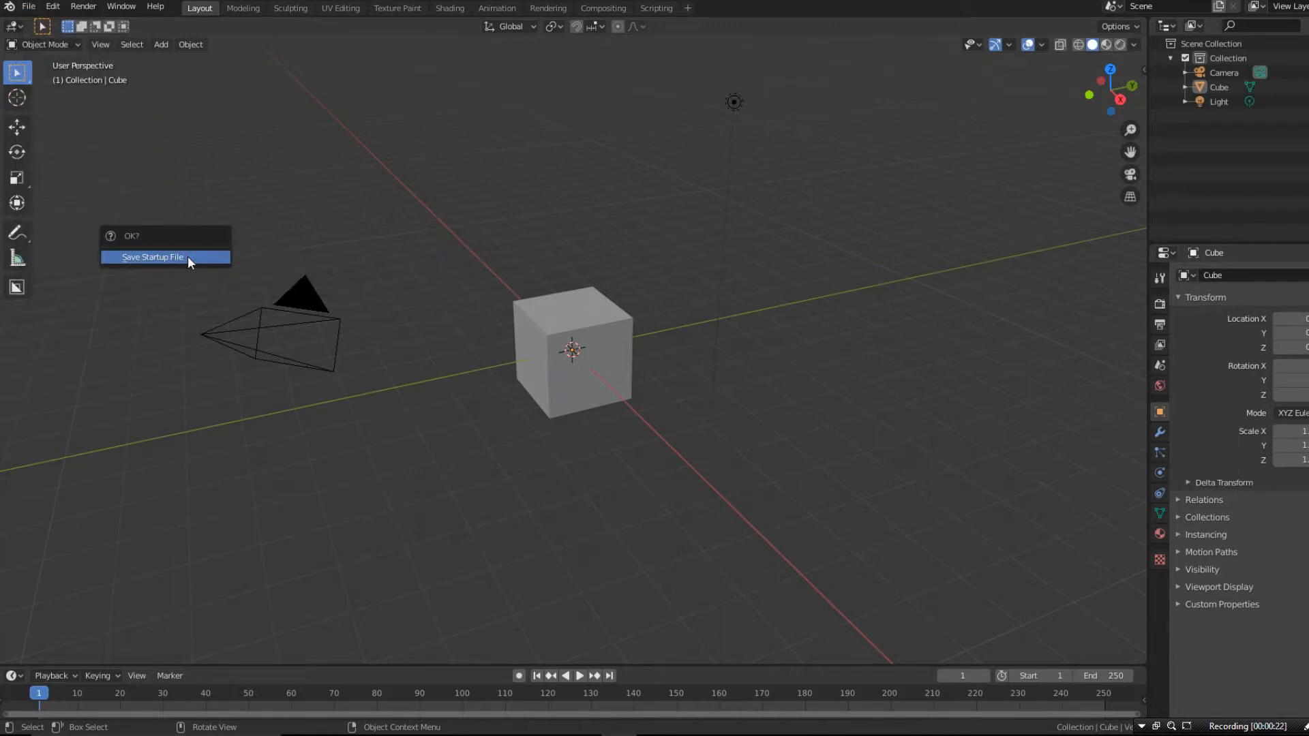
{"action": "left_click", "coordinate": [188, 259]}
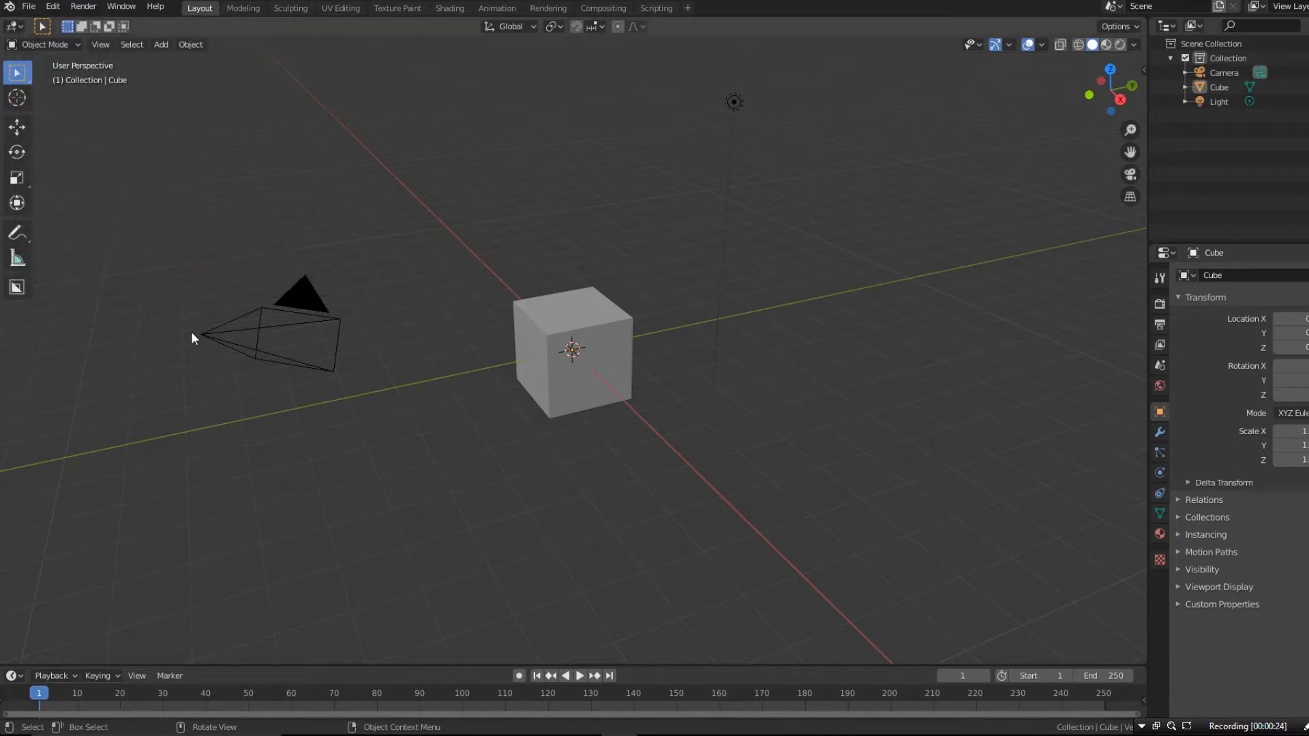
- Open the Windows Roaming application data folder by running %appdata%
{"action": "key", "text": "super+r"}
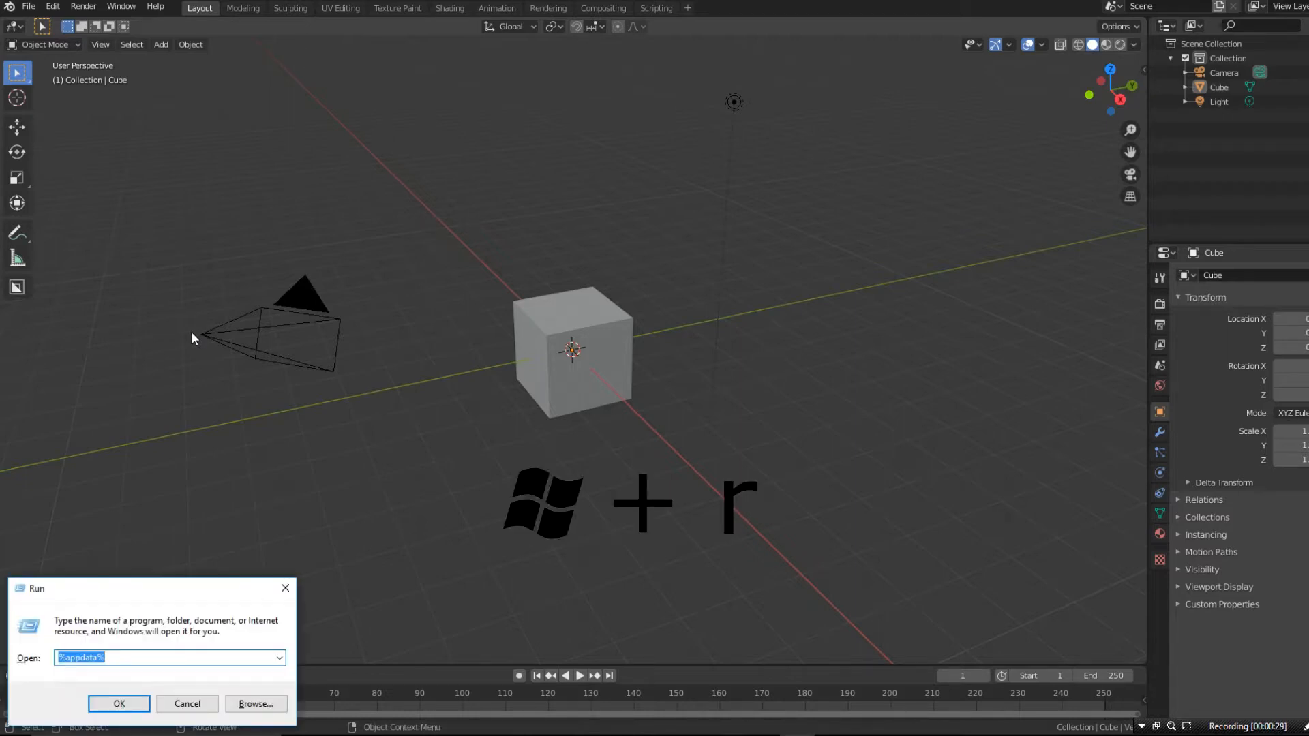
{"action": "type", "text": "%a"}
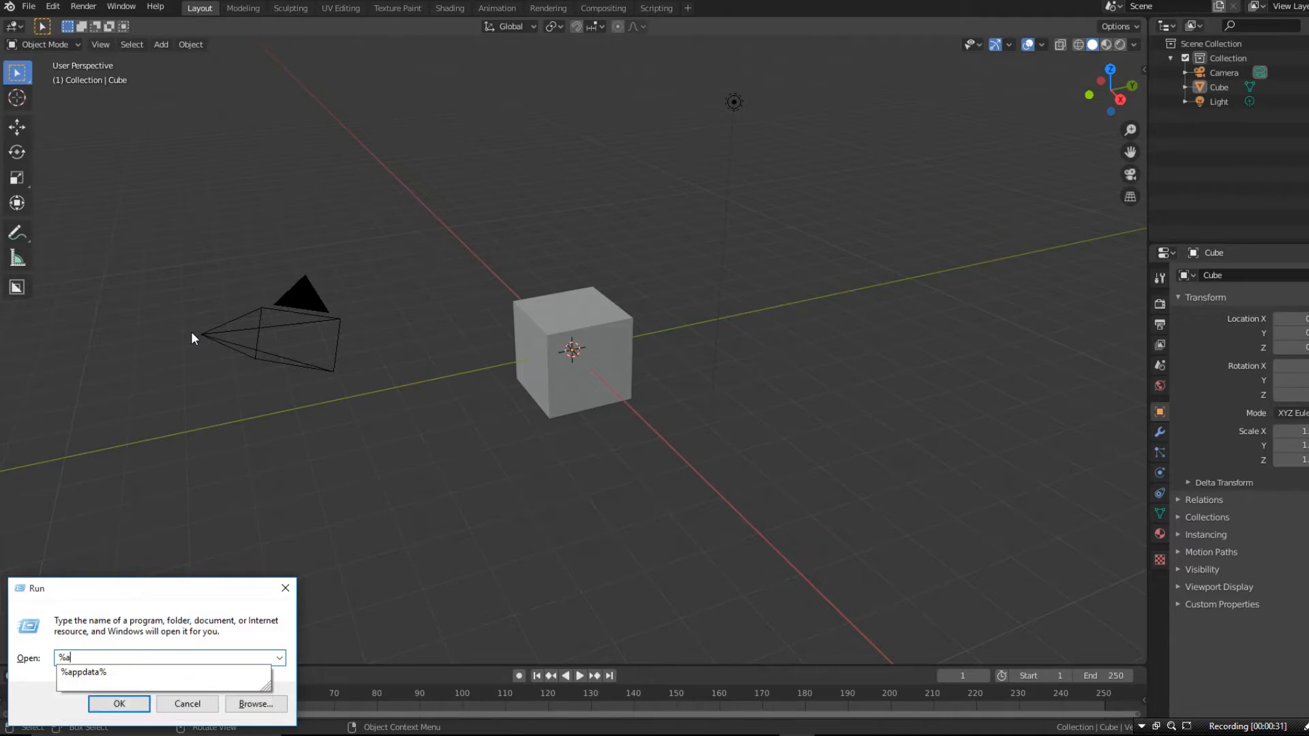
{"action": "type", "text": "ppdata%"}
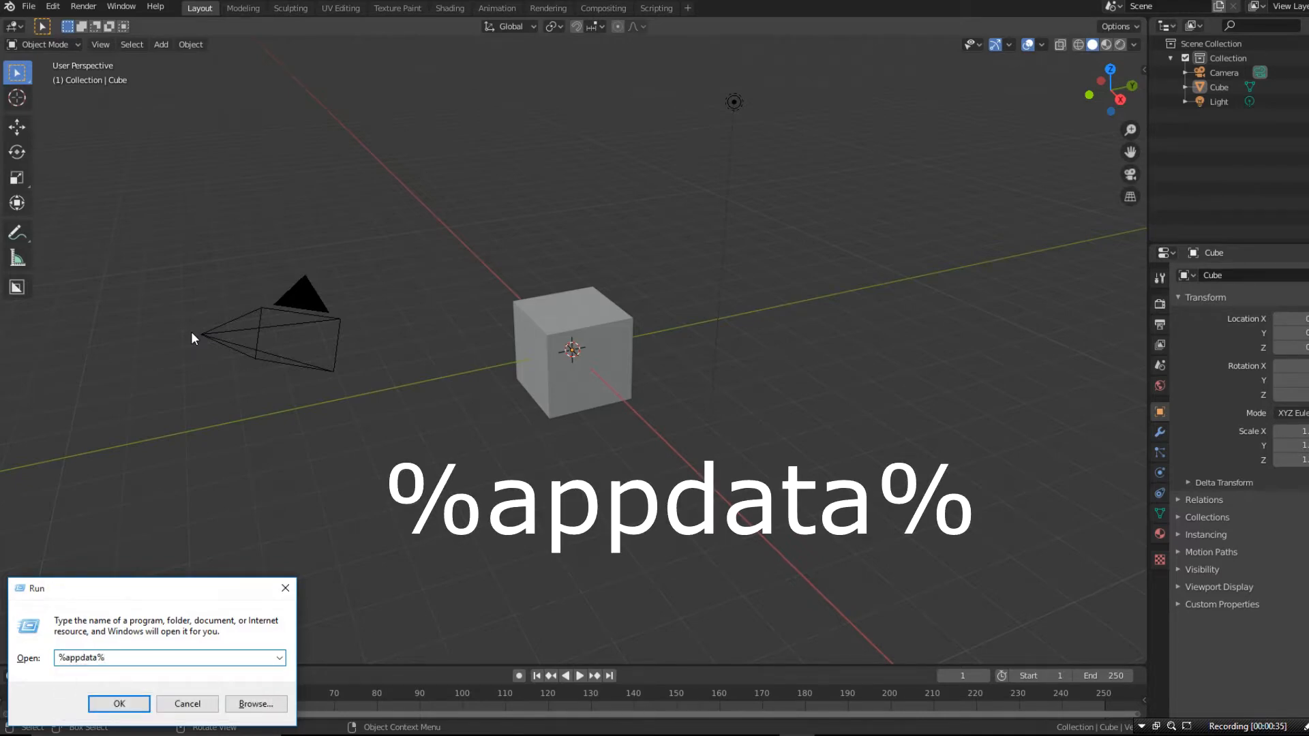
{"action": "key", "text": "Return"}
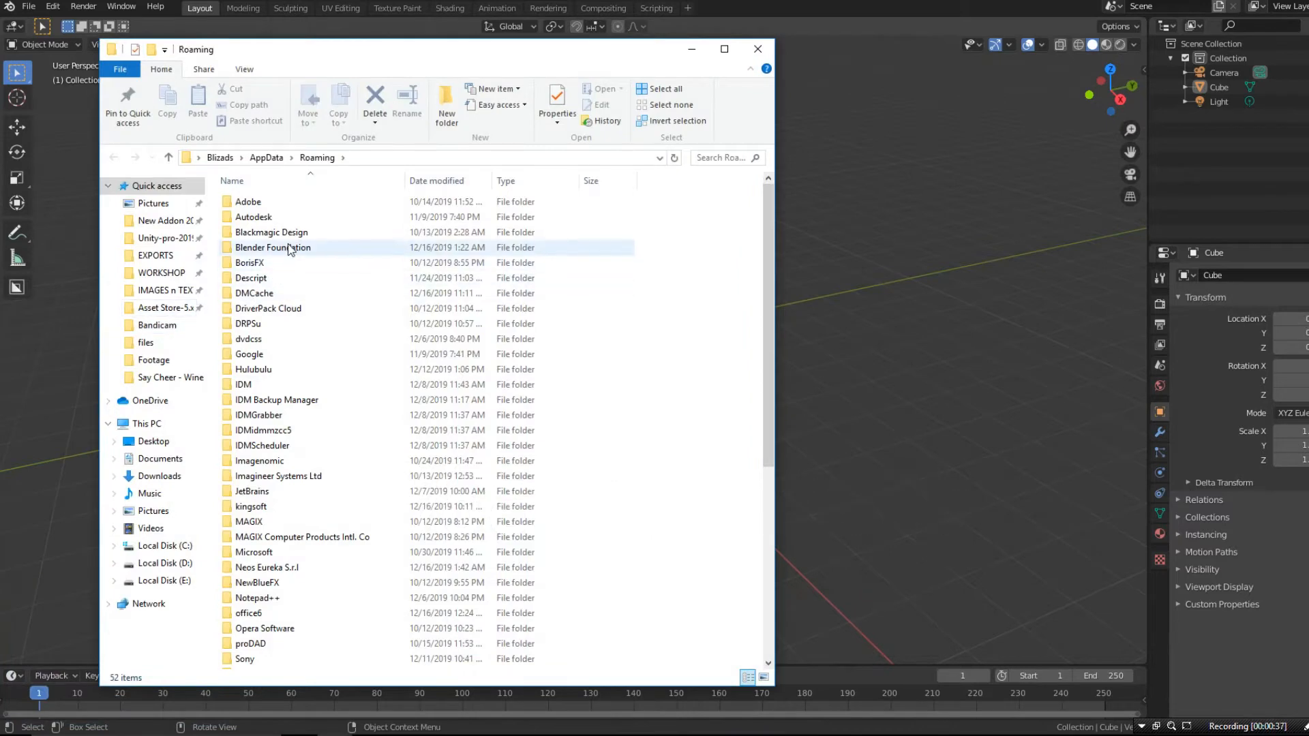
- Go into the Blender Foundation folder, its Blender subfolder and the 2.81 version folder
{"action": "left_click", "coordinate": [285, 250]}
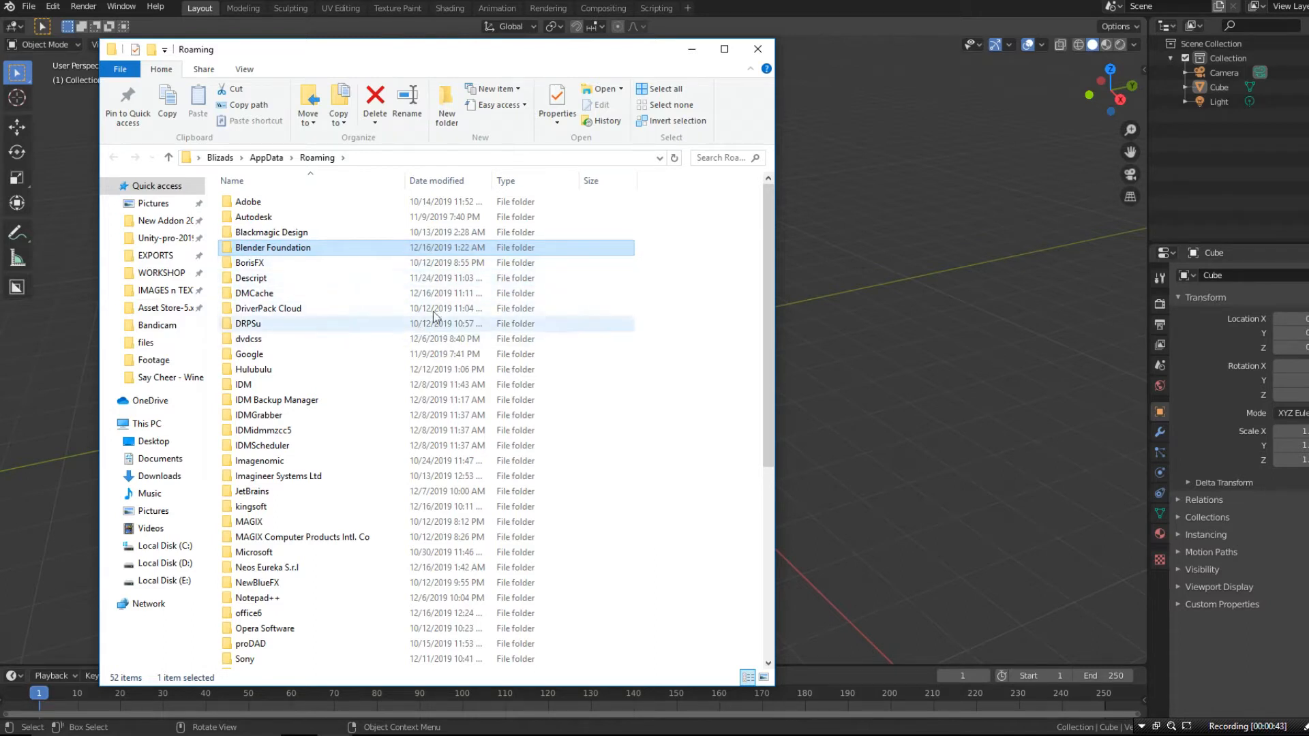
{"action": "double_click", "coordinate": [292, 249]}
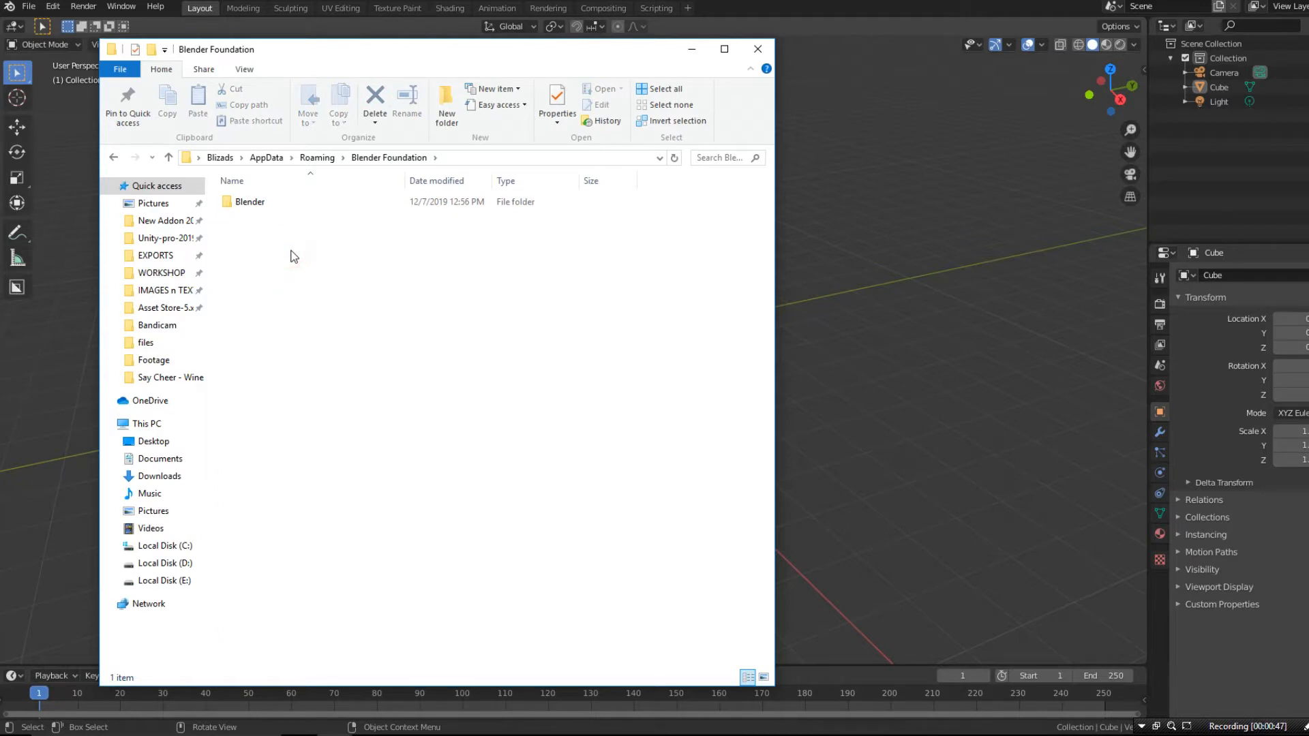
{"action": "double_click", "coordinate": [259, 204]}
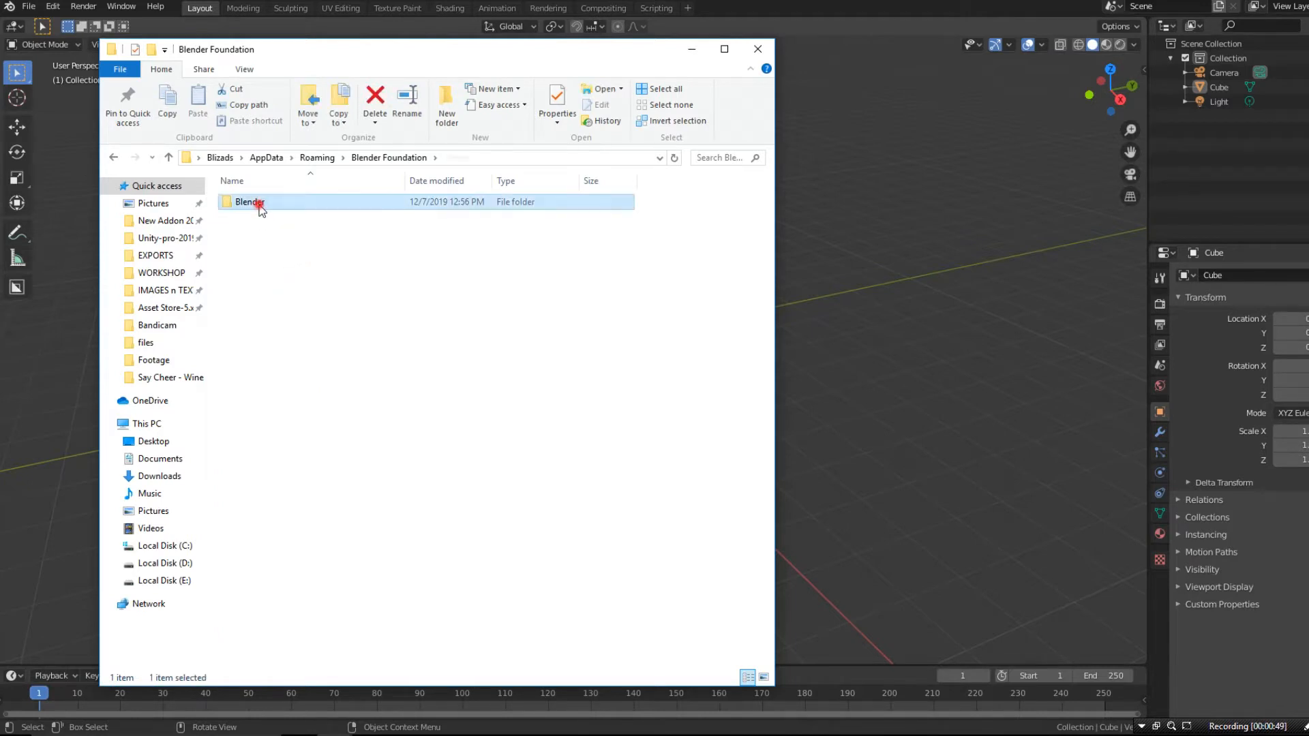
{"action": "left_click", "coordinate": [243, 231]}
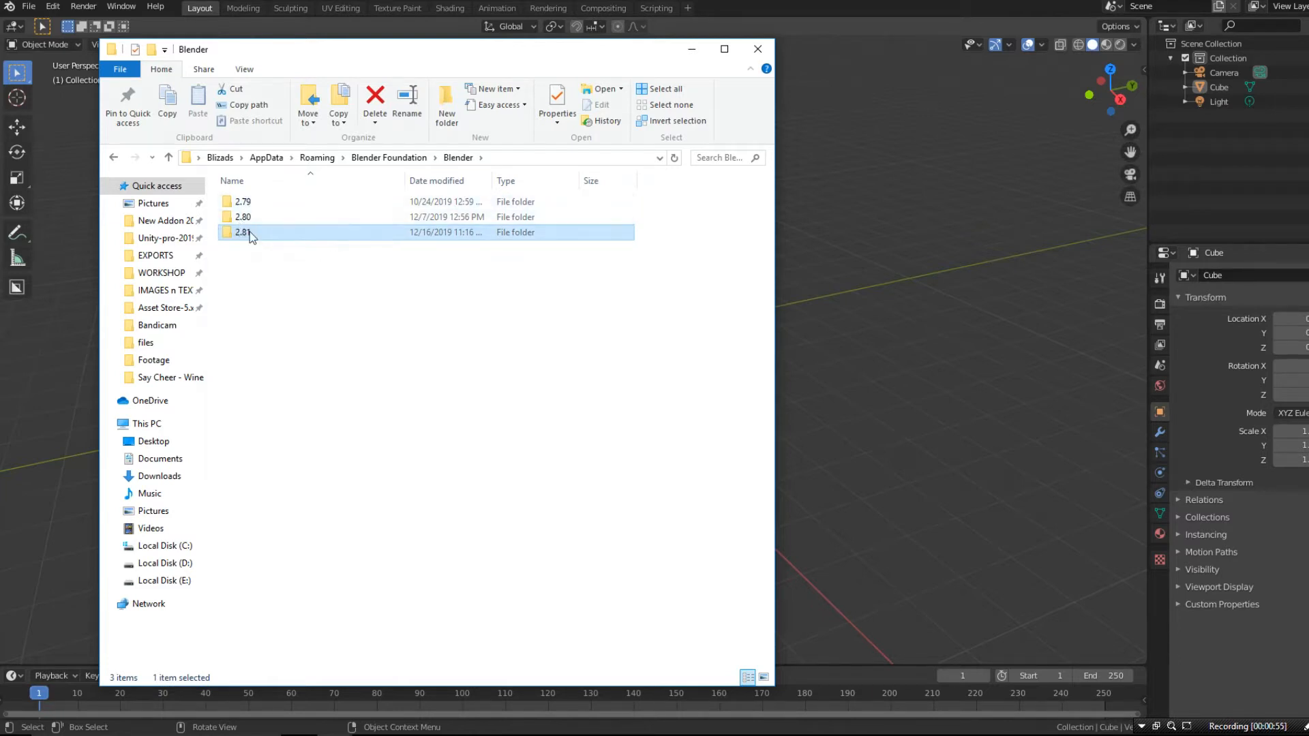
{"action": "double_click", "coordinate": [240, 233]}
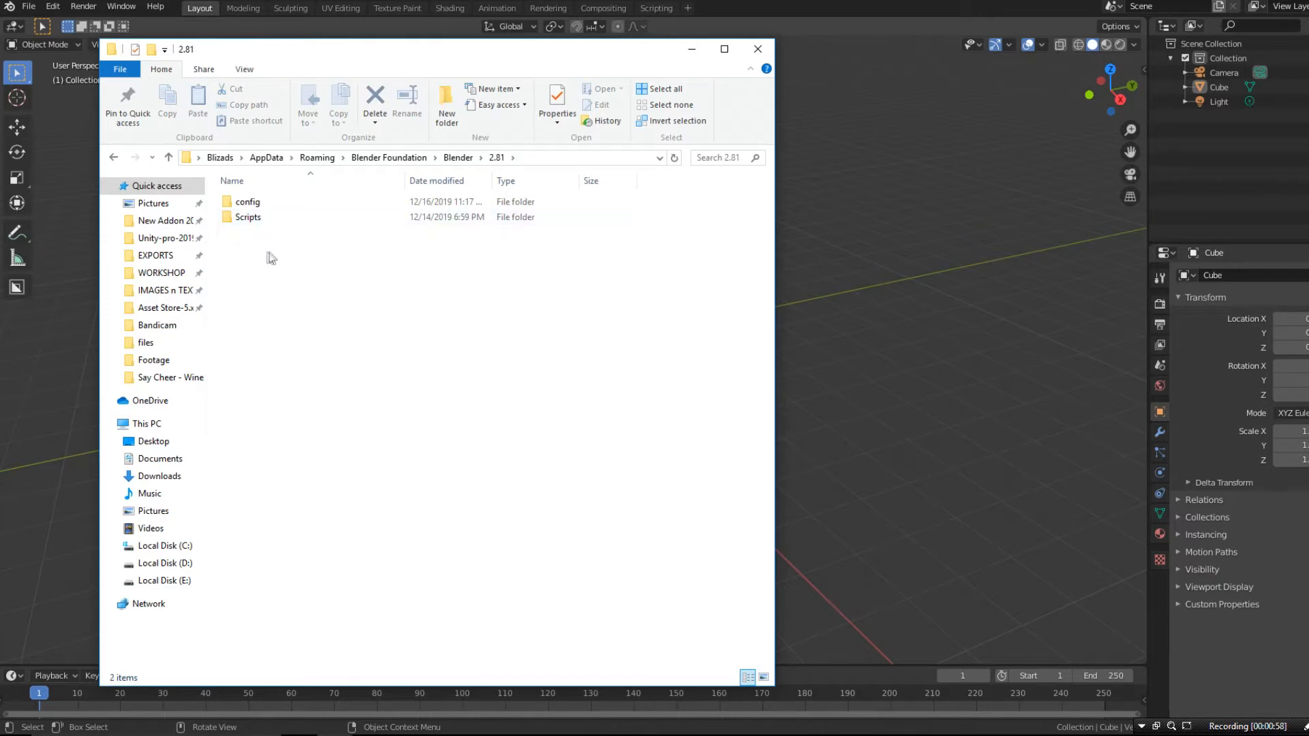
- Compress the config and Scripts folders together into one zip archive
{"action": "left_click", "coordinate": [250, 202]}
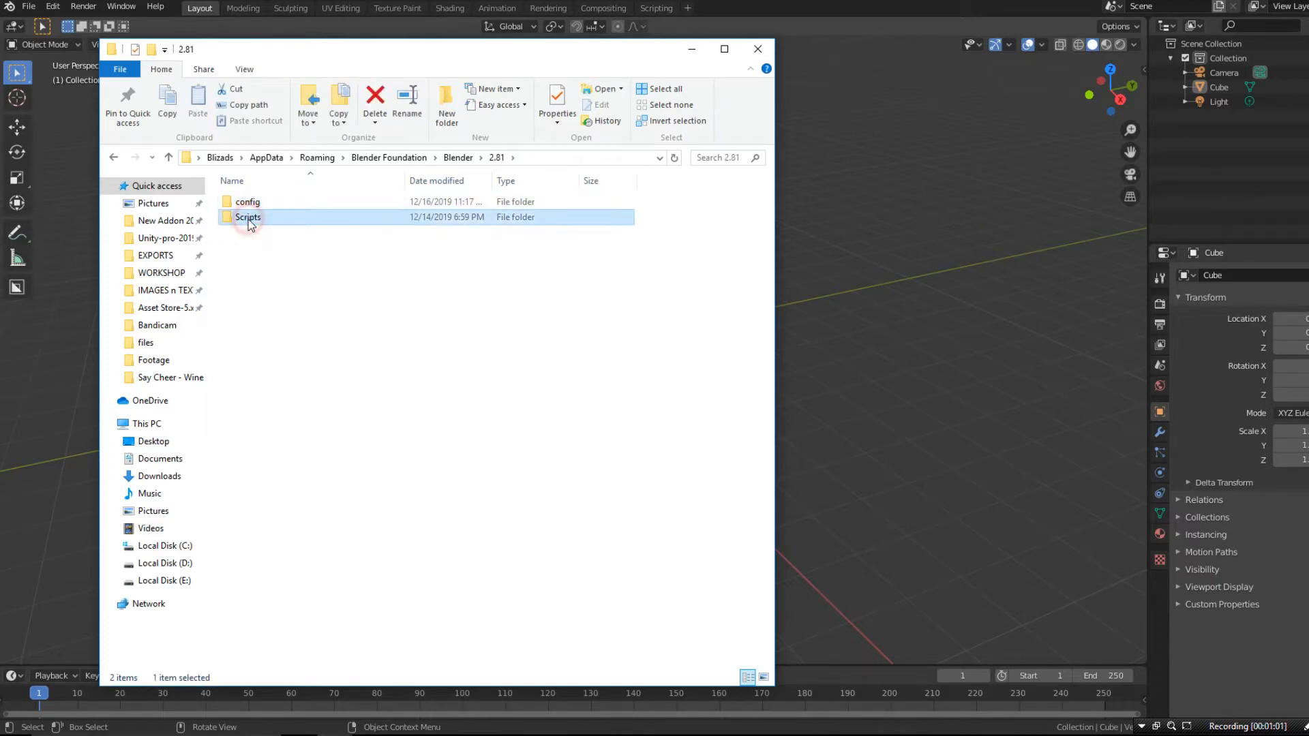
{"action": "left_click", "coordinate": [264, 239]}
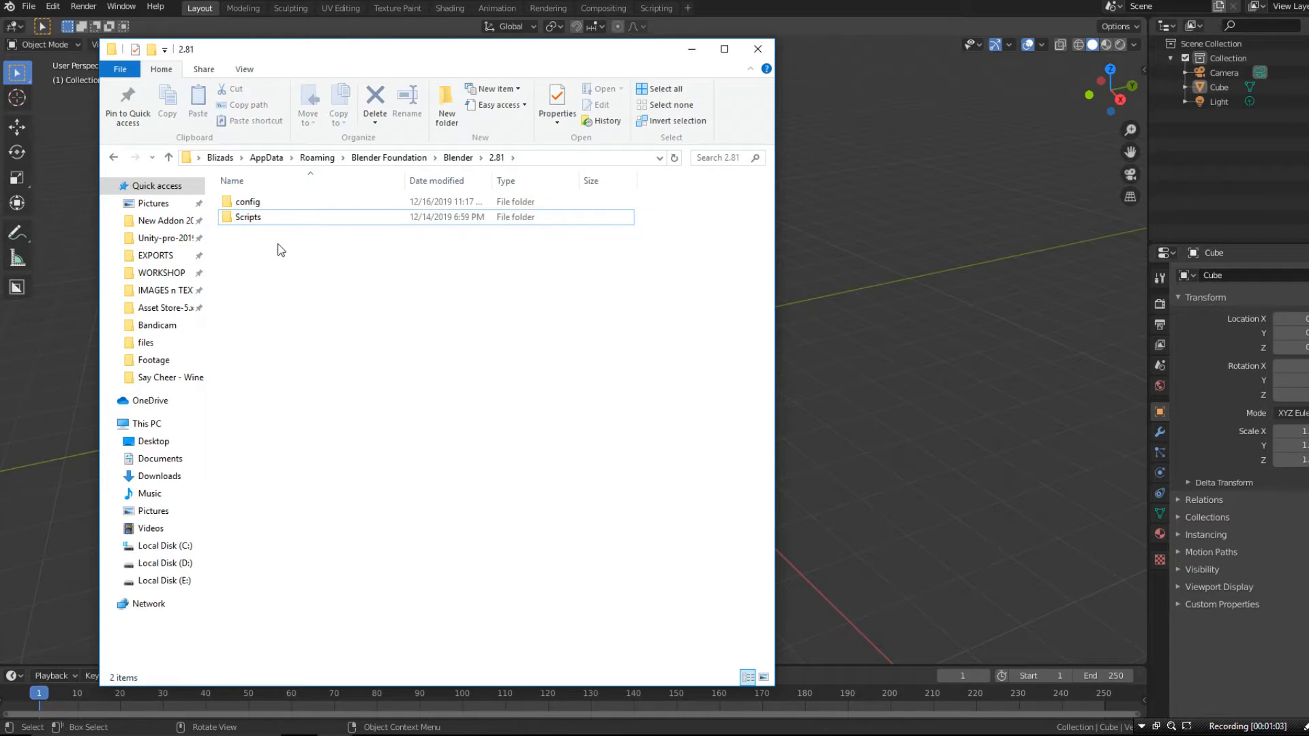
{"action": "left_click_drag", "start_coordinate": [295, 258], "coordinate": [240, 203]}
{"action": "right_click", "coordinate": [243, 203]}
{"action": "mouse_move", "coordinate": [423, 424]}
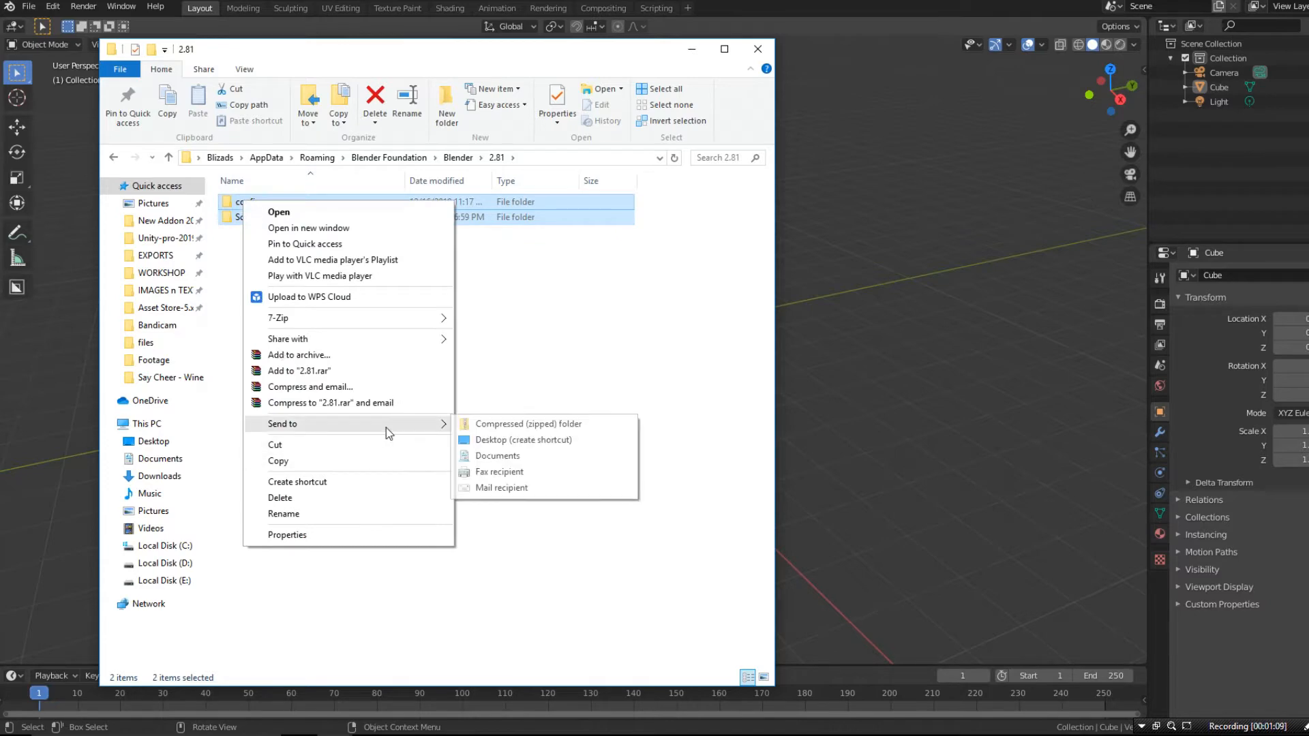
{"action": "left_click", "coordinate": [499, 424]}
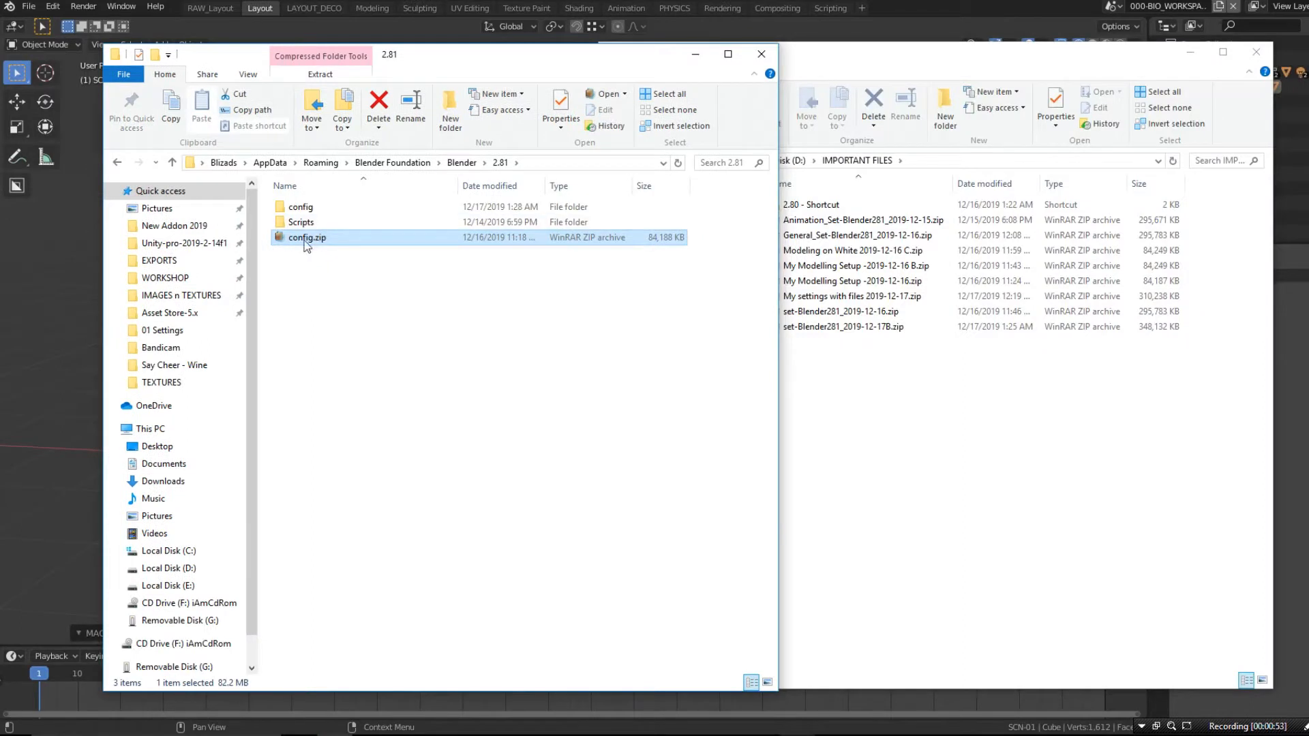
- Rename the new zip archive as My Blender Settings 2019-12-17.zip
{"action": "left_click", "coordinate": [303, 238]}
{"action": "left_click", "coordinate": [303, 238]}
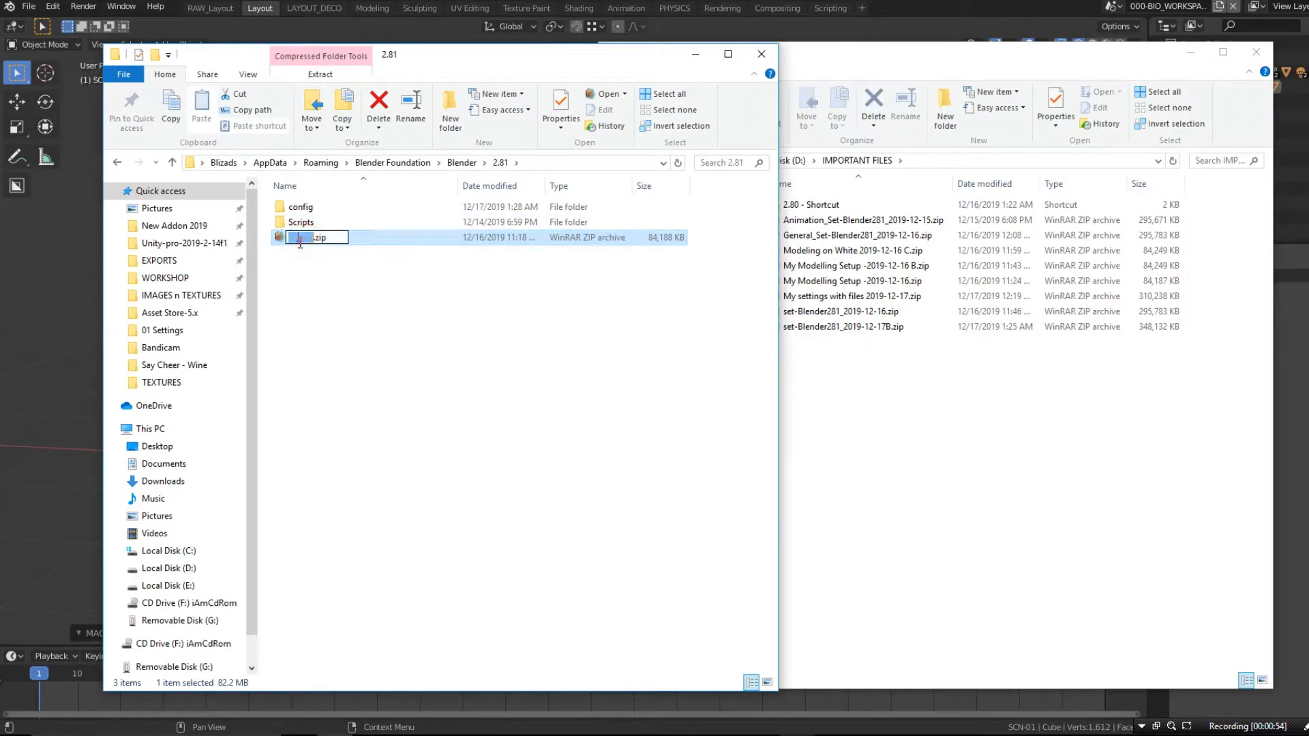
{"action": "double_click", "coordinate": [289, 240]}
{"action": "type", "text": "My "}
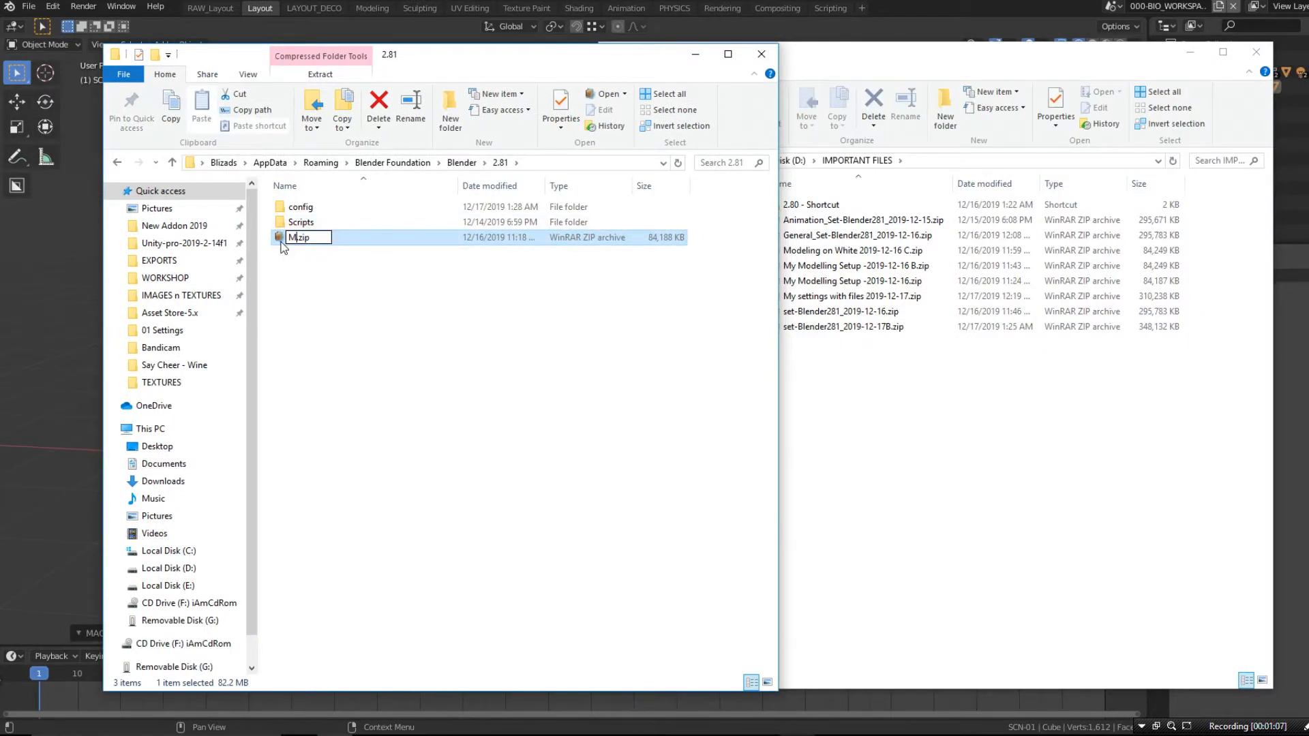
{"action": "type", "text": "Blender Settings 2019-12-17"}
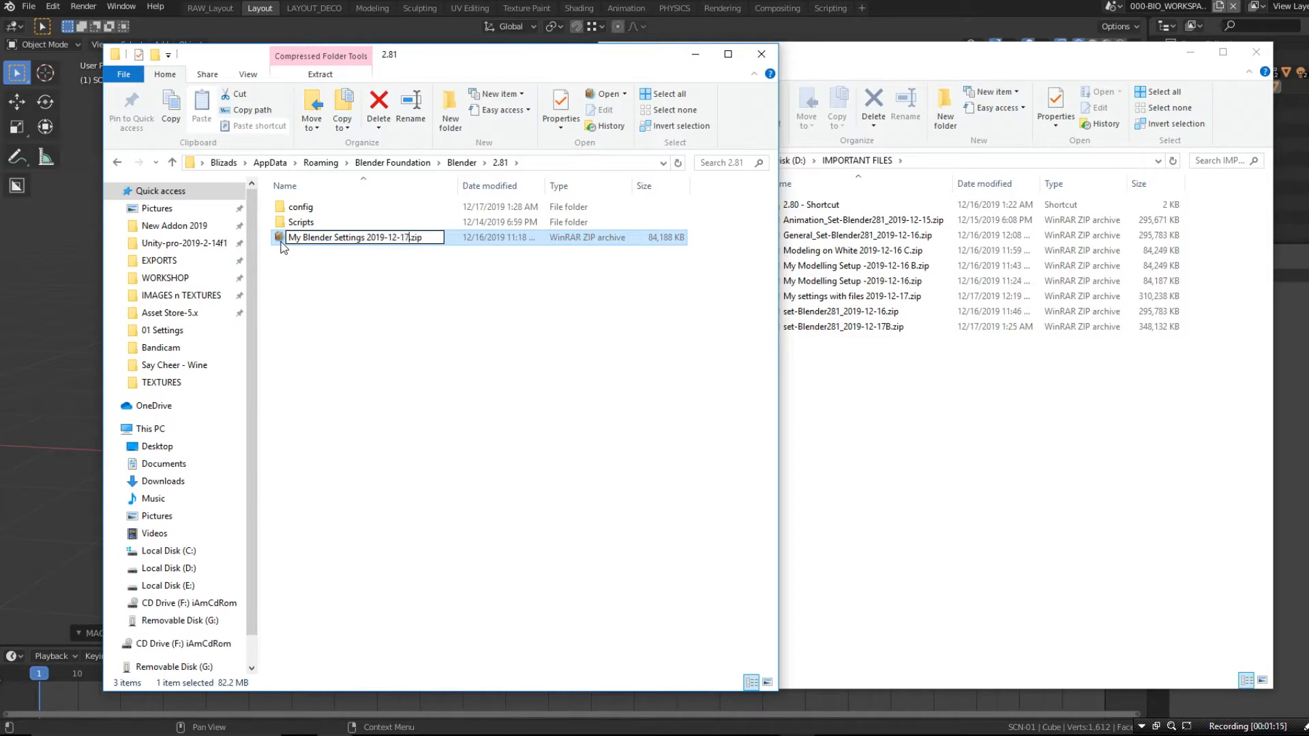
{"action": "key", "text": "Return"}
- Move the renamed settings archive from the 2.81 folder to the IMPORTANT FILES folder on drive D
{"action": "left_click", "coordinate": [380, 300]}
{"action": "right_click_drag", "start_coordinate": [332, 238], "coordinate": [913, 444]}
{"action": "left_click", "coordinate": [956, 526]}
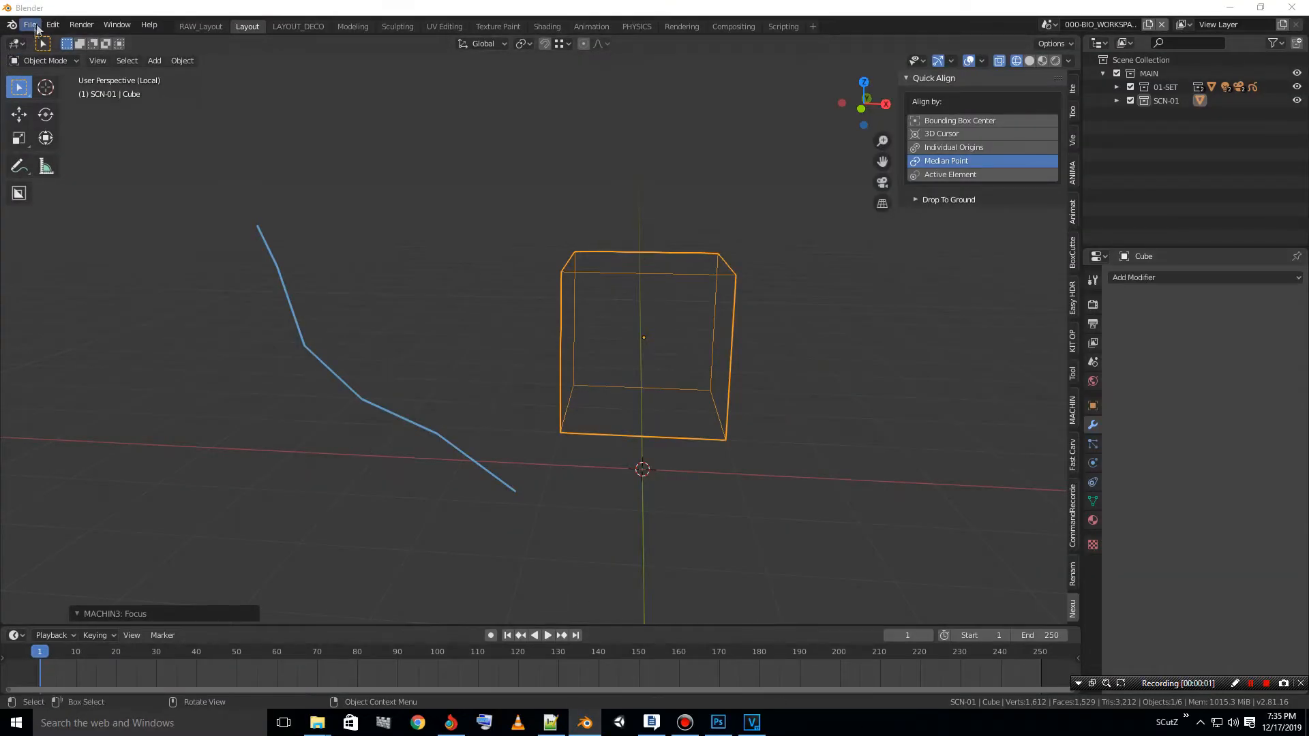
- Switch to Blender and reset it to the factory settings, confirming the reset
{"action": "left_click", "coordinate": [30, 25]}
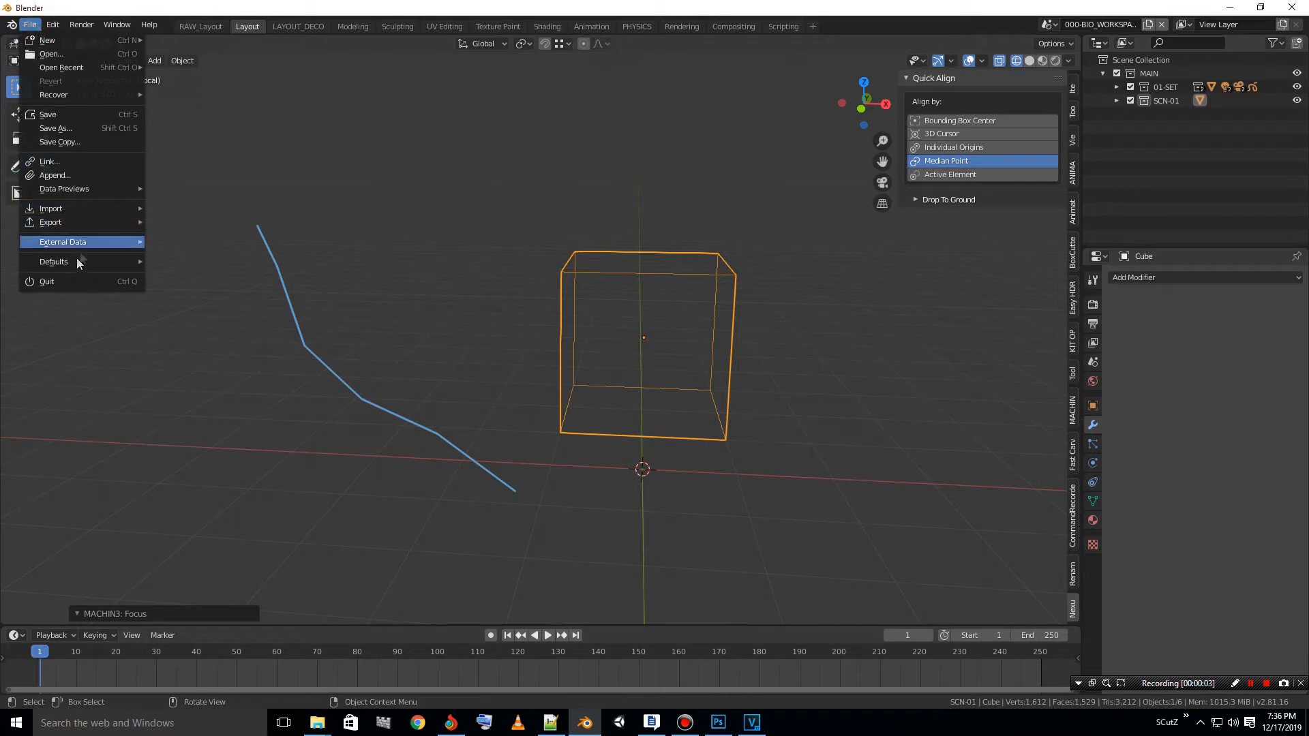
{"action": "mouse_move", "coordinate": [66, 265]}
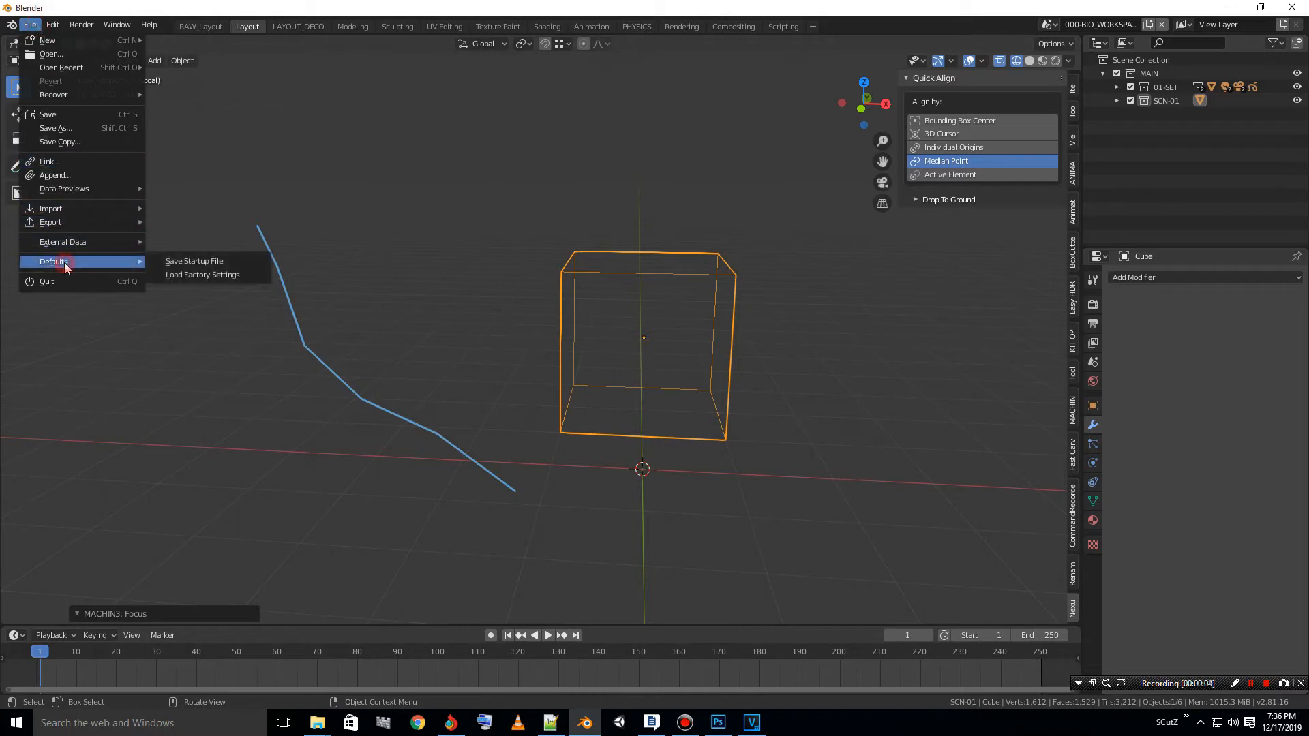
{"action": "left_click", "coordinate": [196, 276]}
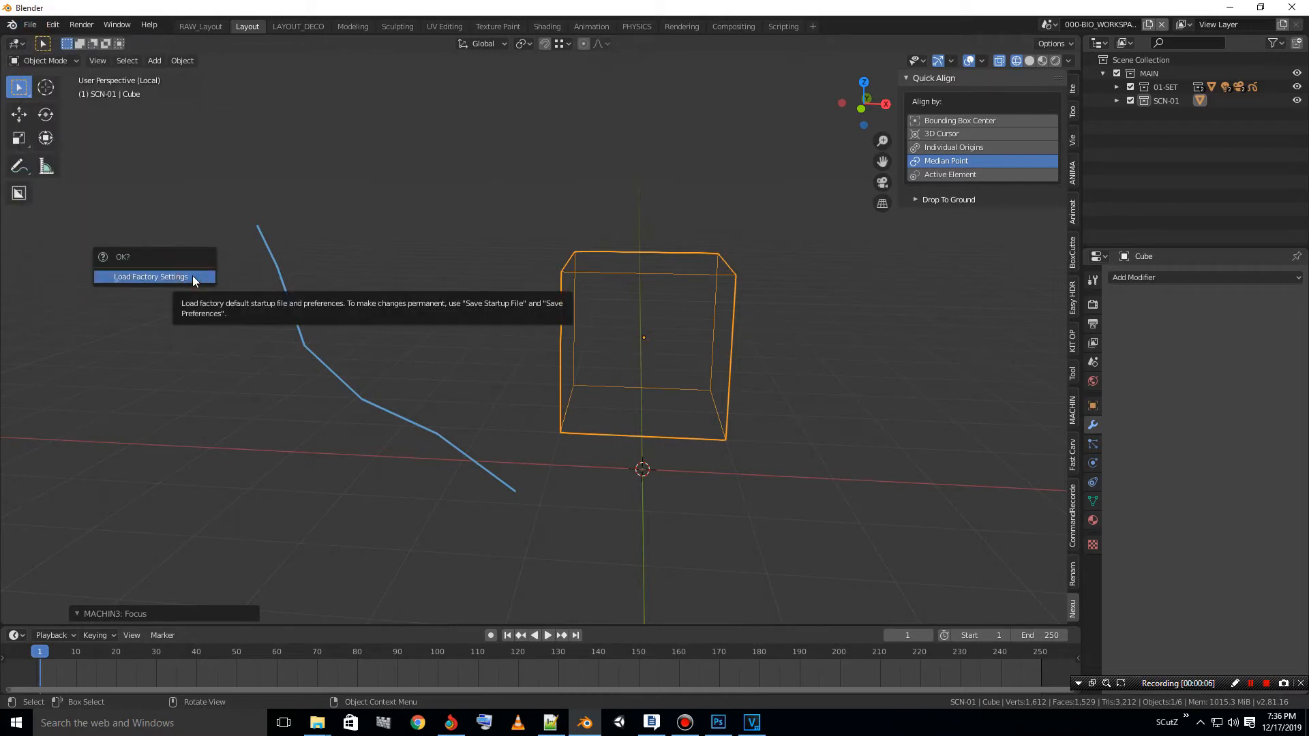
{"action": "left_click", "coordinate": [194, 279]}
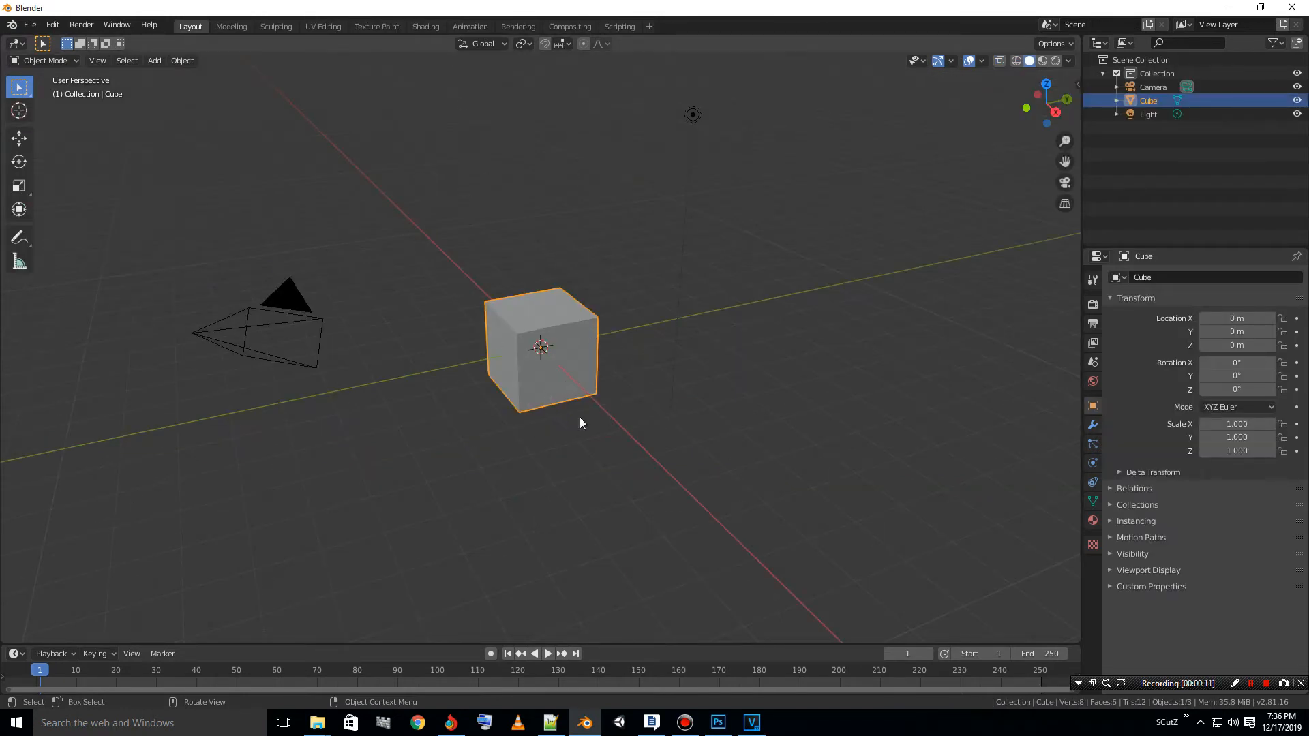
- Open My Blender Settings 2019-12-17.zip from IMPORTANT FILES and look through the add-ons stored in its Scripts folder, then close the archive
{"action": "mouse_move", "coordinate": [317, 723]}
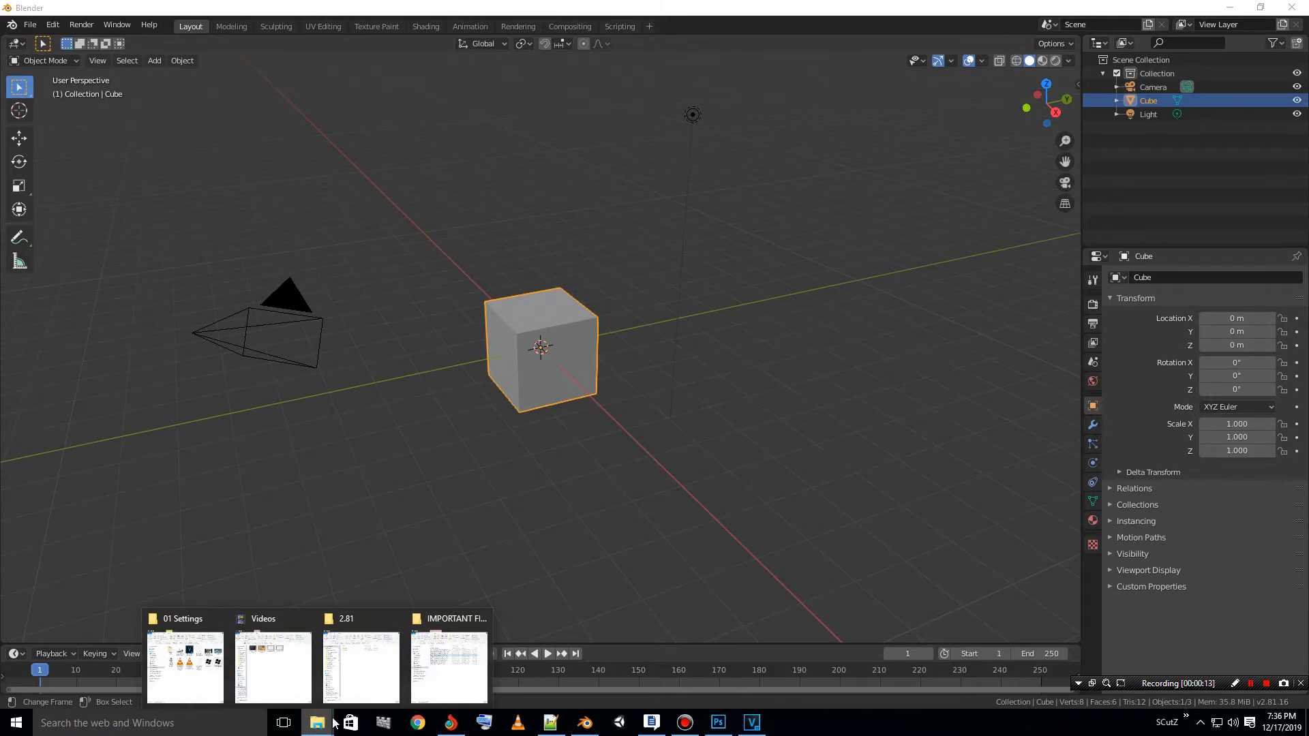
{"action": "left_click", "coordinate": [430, 680]}
{"action": "left_click", "coordinate": [822, 269]}
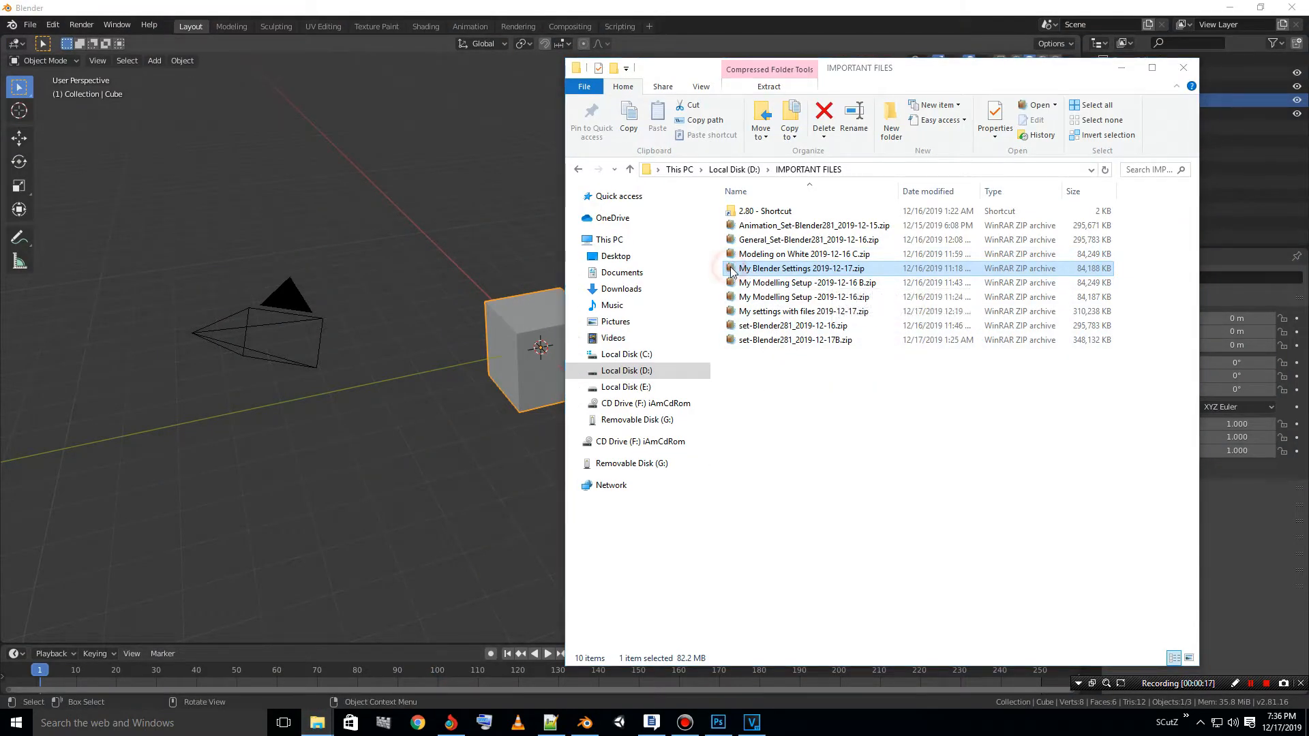
{"action": "double_click", "coordinate": [730, 270]}
{"action": "double_click", "coordinate": [488, 435]}
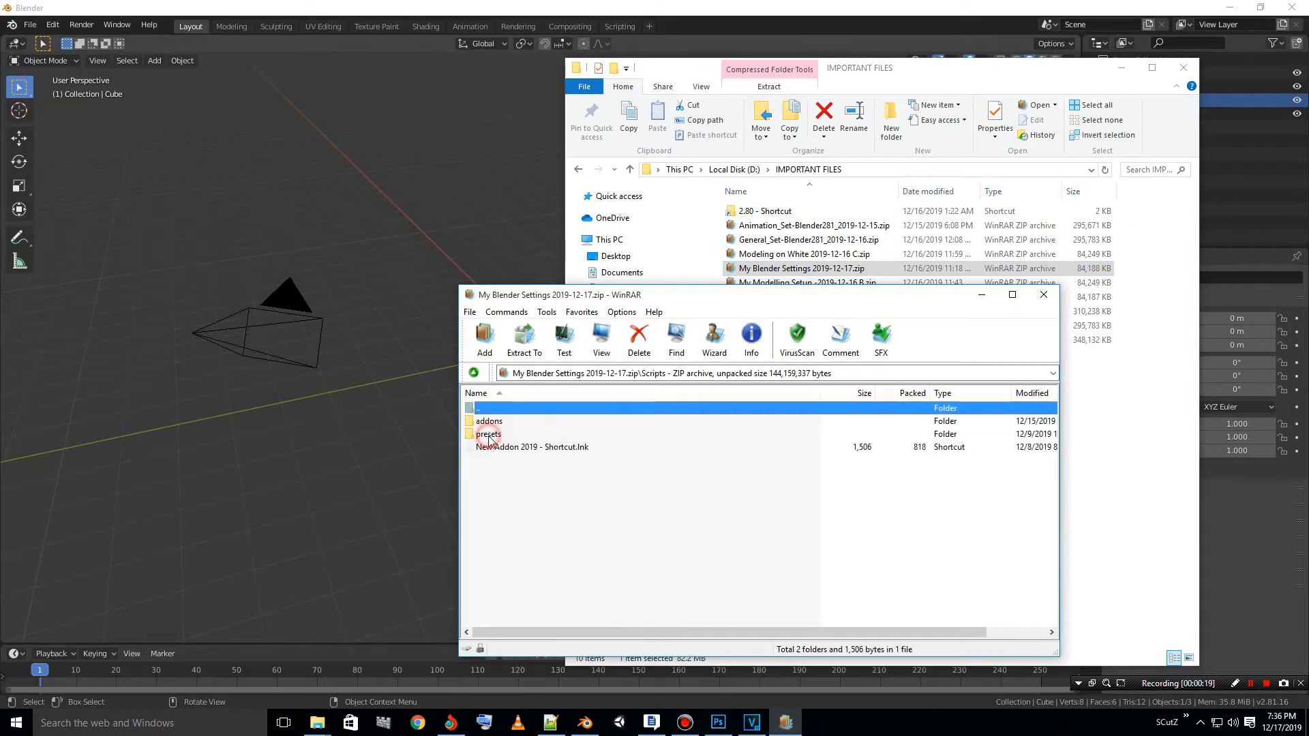
{"action": "double_click", "coordinate": [490, 422]}
{"action": "scroll", "coordinate": [498, 471], "scroll_direction": "down", "scroll_amount": 6}
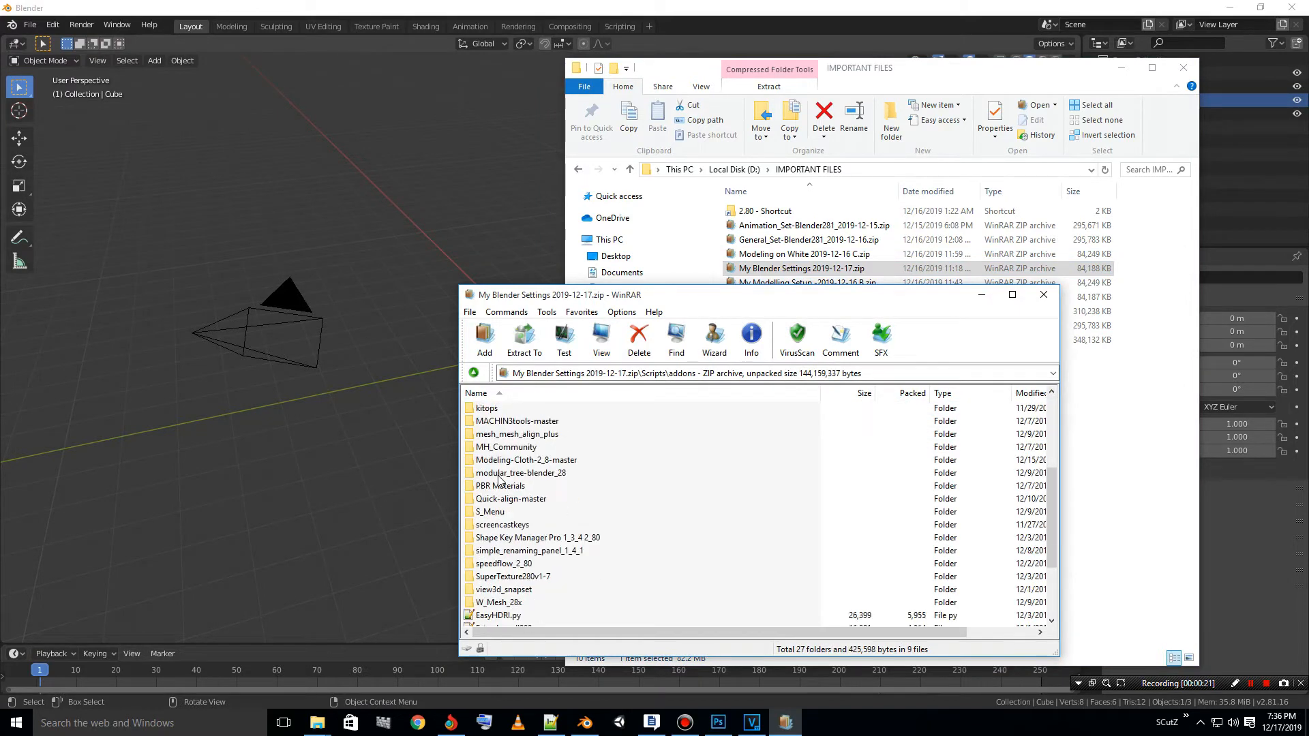
{"action": "scroll", "coordinate": [501, 484], "scroll_direction": "up", "scroll_amount": 5}
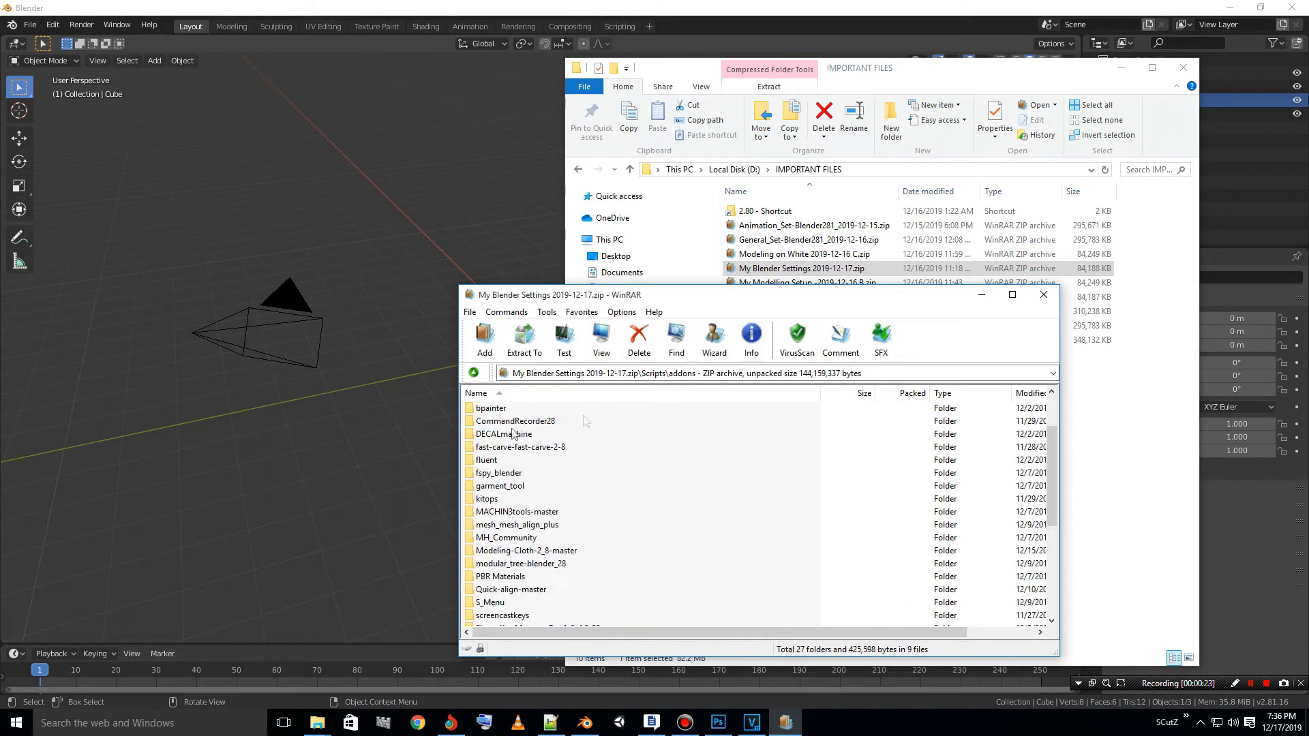
{"action": "left_click", "coordinate": [1043, 295]}
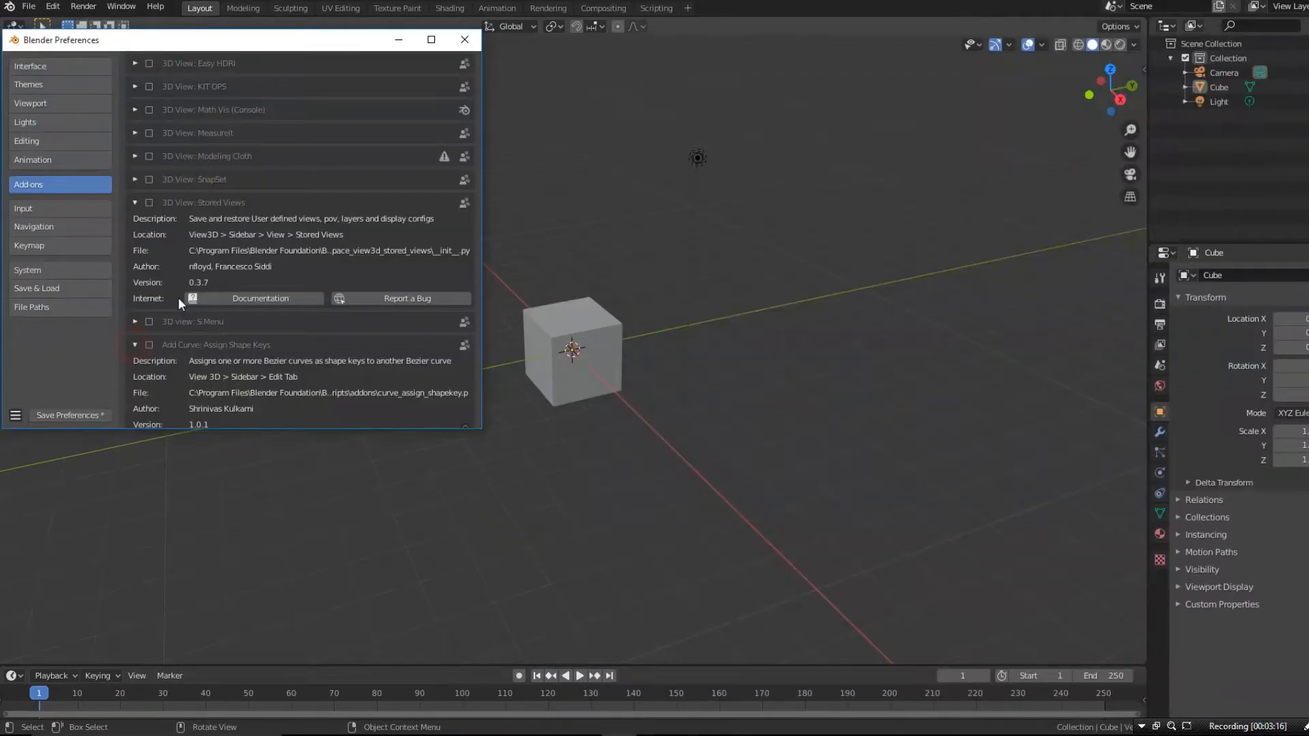
- Look through the add-ons in Blender Preferences, expanding the details of Add Curve: Curve Tools and Add Curve: Extra Objects
{"action": "scroll", "coordinate": [167, 311], "scroll_direction": "down", "scroll_amount": 5}
{"action": "left_click", "coordinate": [136, 371]}
{"action": "scroll", "coordinate": [149, 323], "scroll_direction": "down", "scroll_amount": 5}
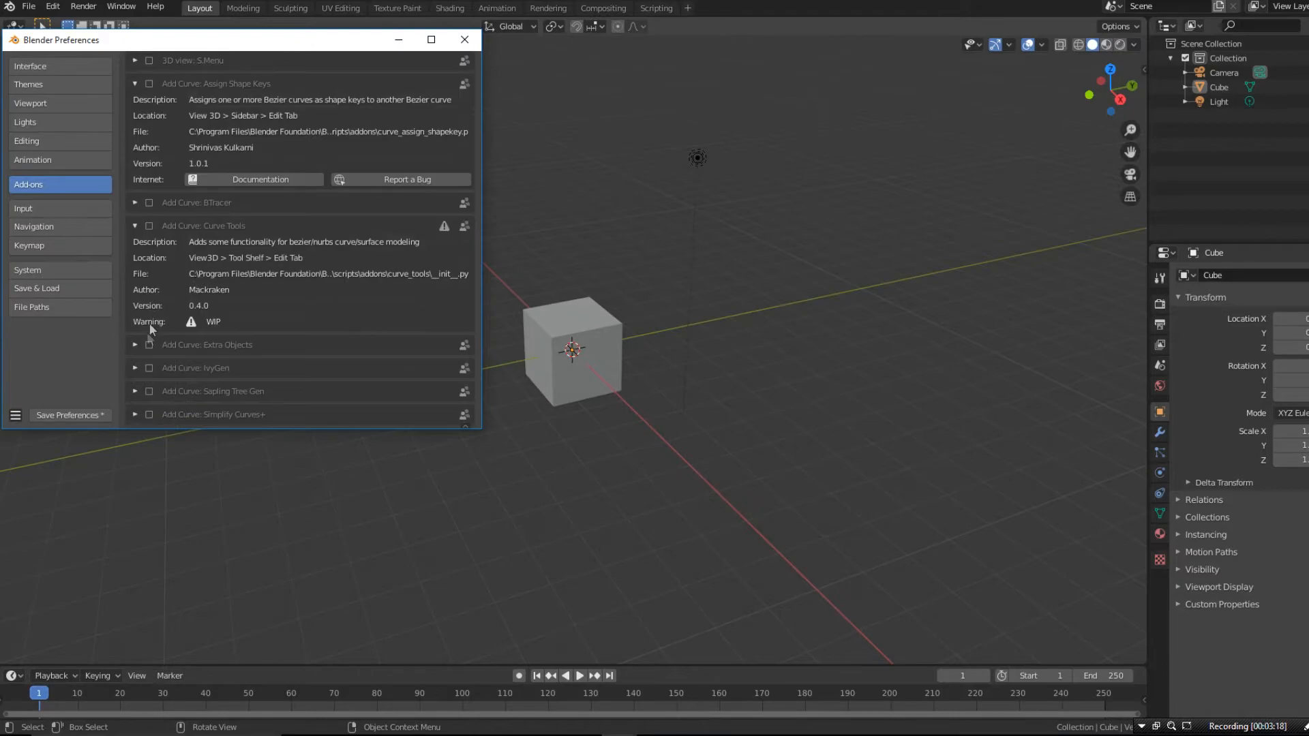
{"action": "left_click", "coordinate": [134, 346]}
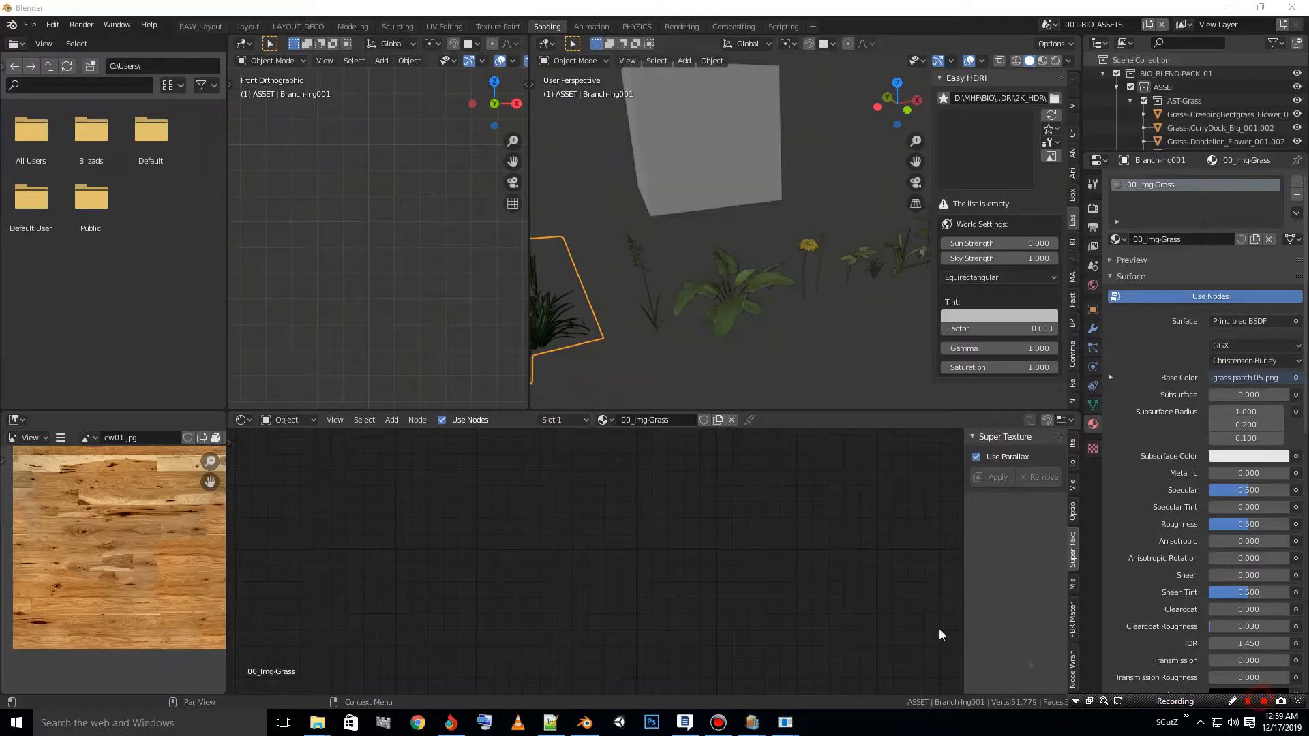
{"action": "middle_click_drag", "start_coordinate": [661, 355], "coordinate": [730, 280]}
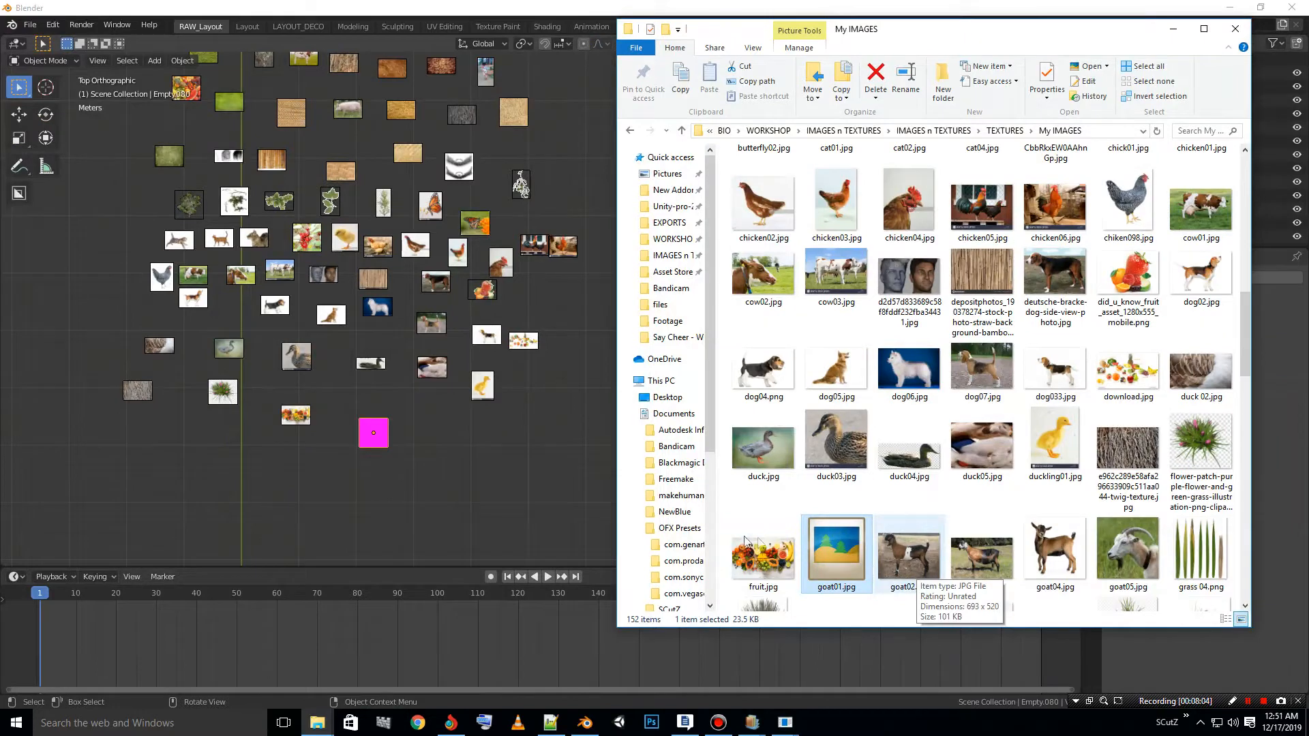
- Add pictures from the My IMAGES folder, including goat01.jpg, to the top view as reference images
{"action": "left_click", "coordinate": [757, 552]}
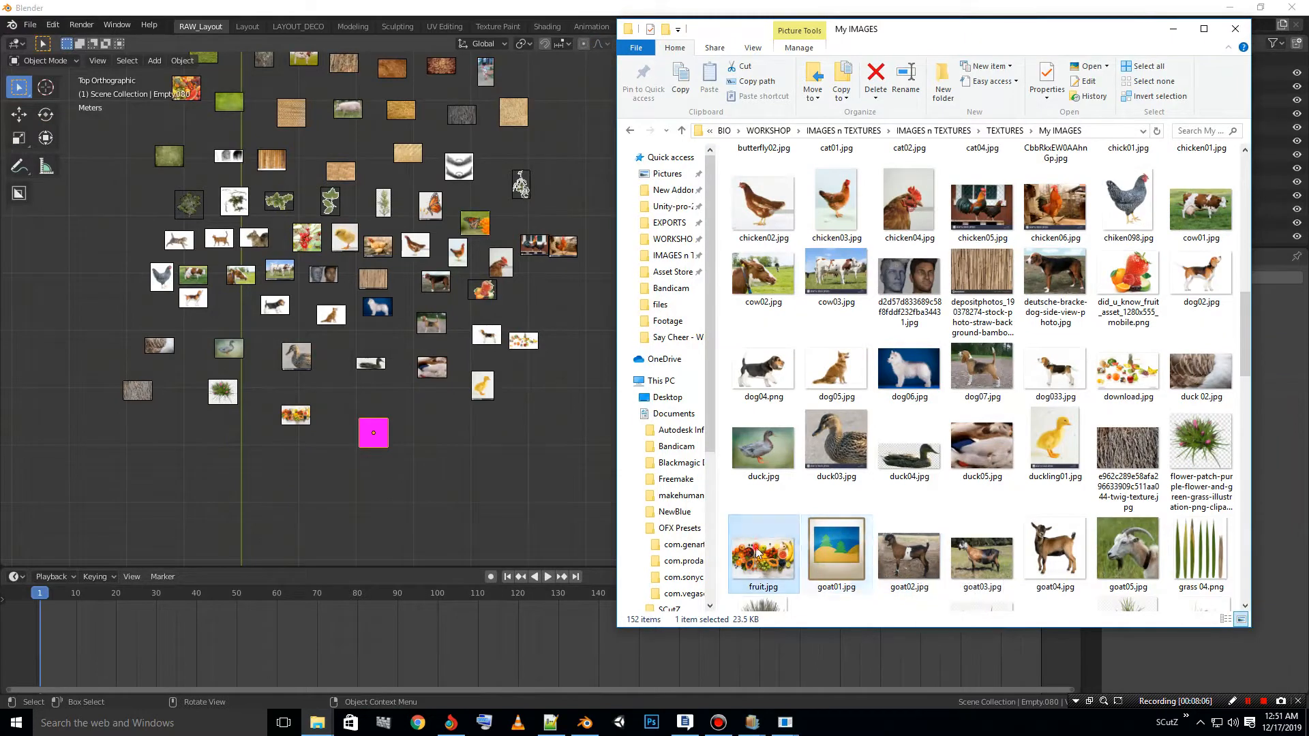
{"action": "left_click", "coordinate": [843, 551]}
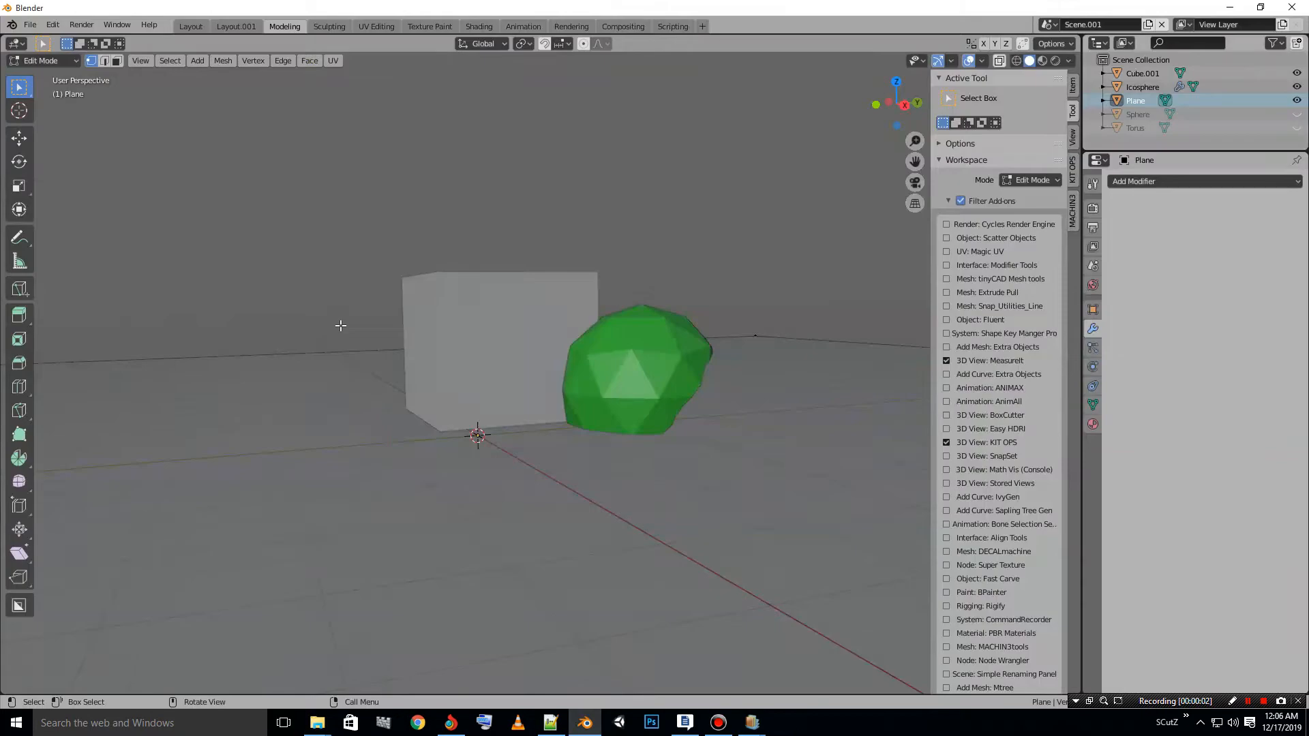
{"action": "middle_click_drag", "start_coordinate": [340, 325], "coordinate": [387, 357]}
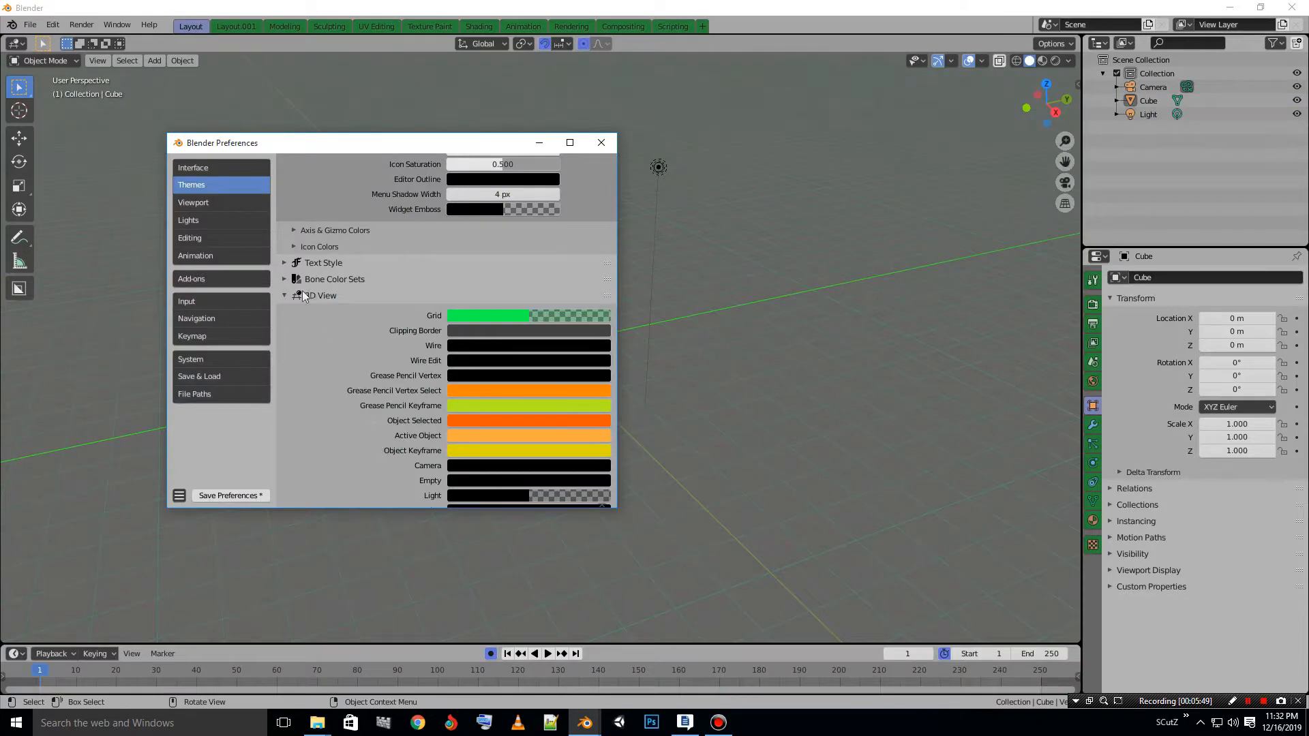
{"action": "left_click", "coordinate": [304, 296]}
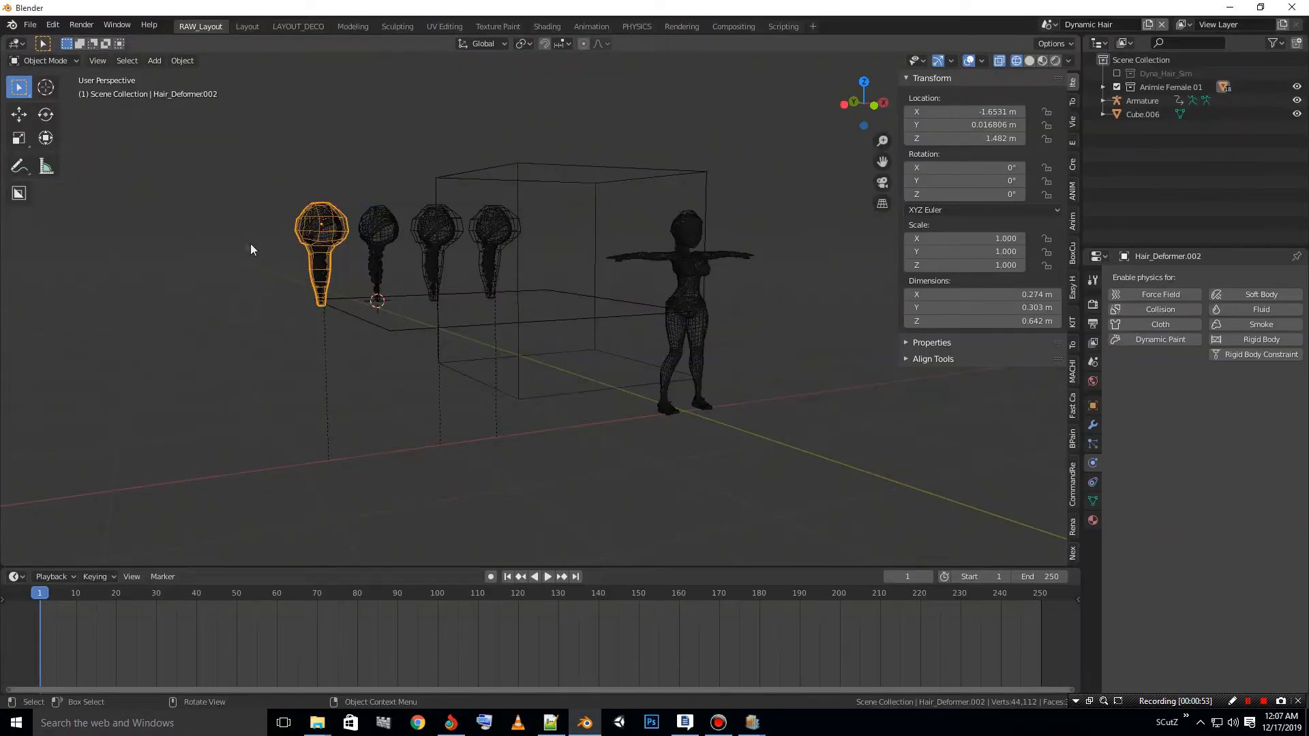
{"action": "middle_click_drag", "start_coordinate": [251, 243], "coordinate": [742, 278]}
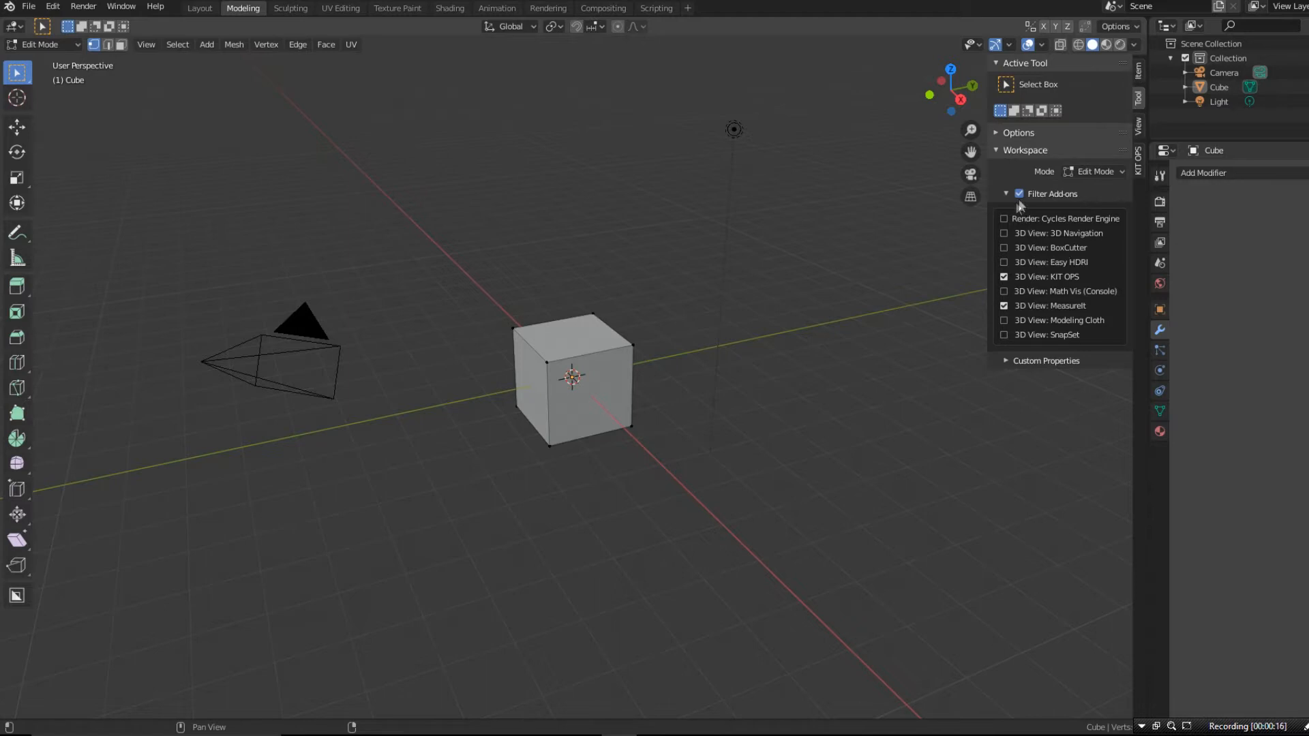
- Toggle Filter Add-ons off and back on in the Modeling workspace, and check the same filter in the Shading workspace
{"action": "left_click", "coordinate": [1020, 194]}
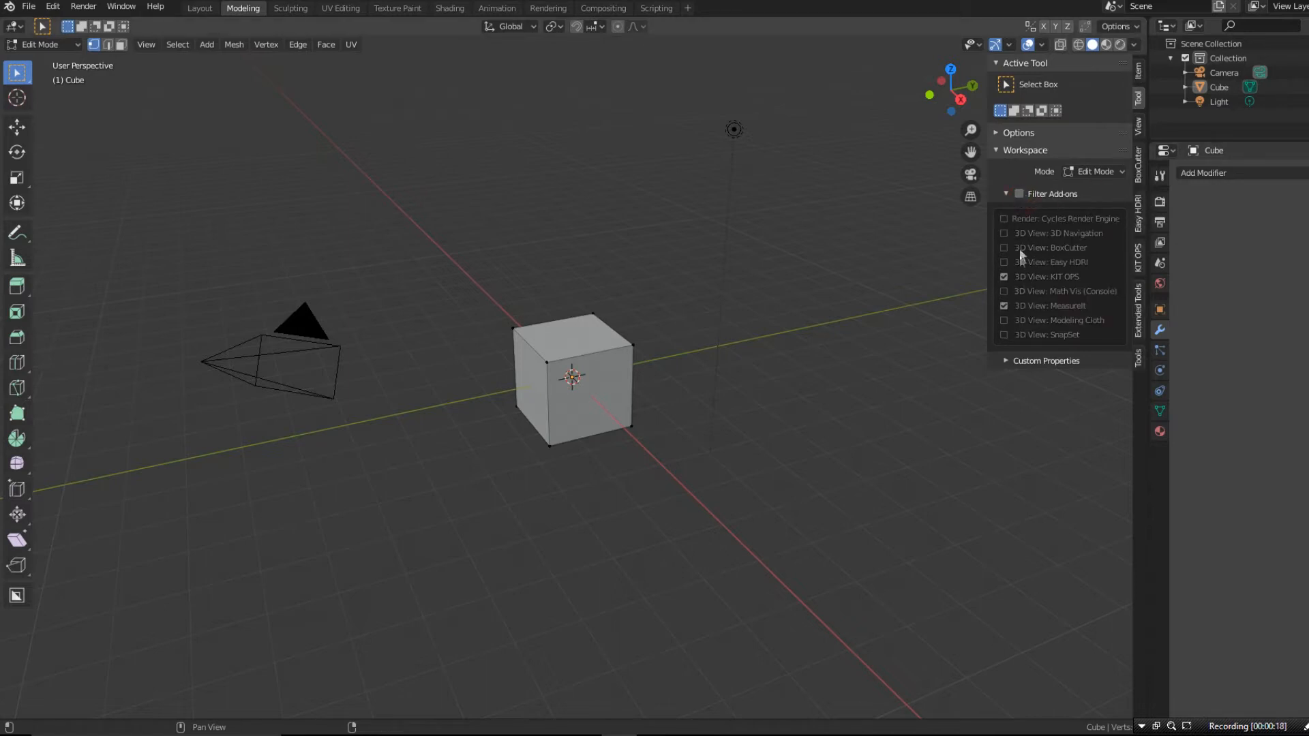
{"action": "left_click", "coordinate": [1020, 194]}
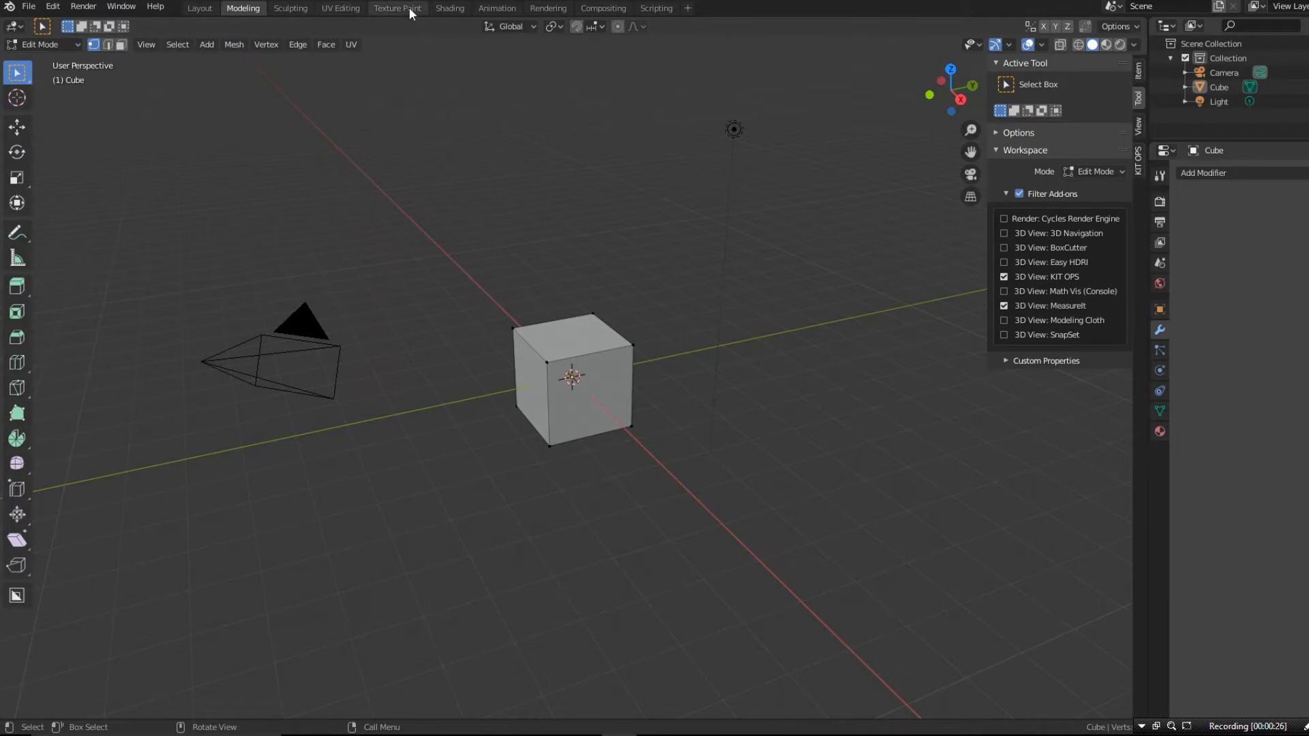
{"action": "left_click", "coordinate": [443, 7]}
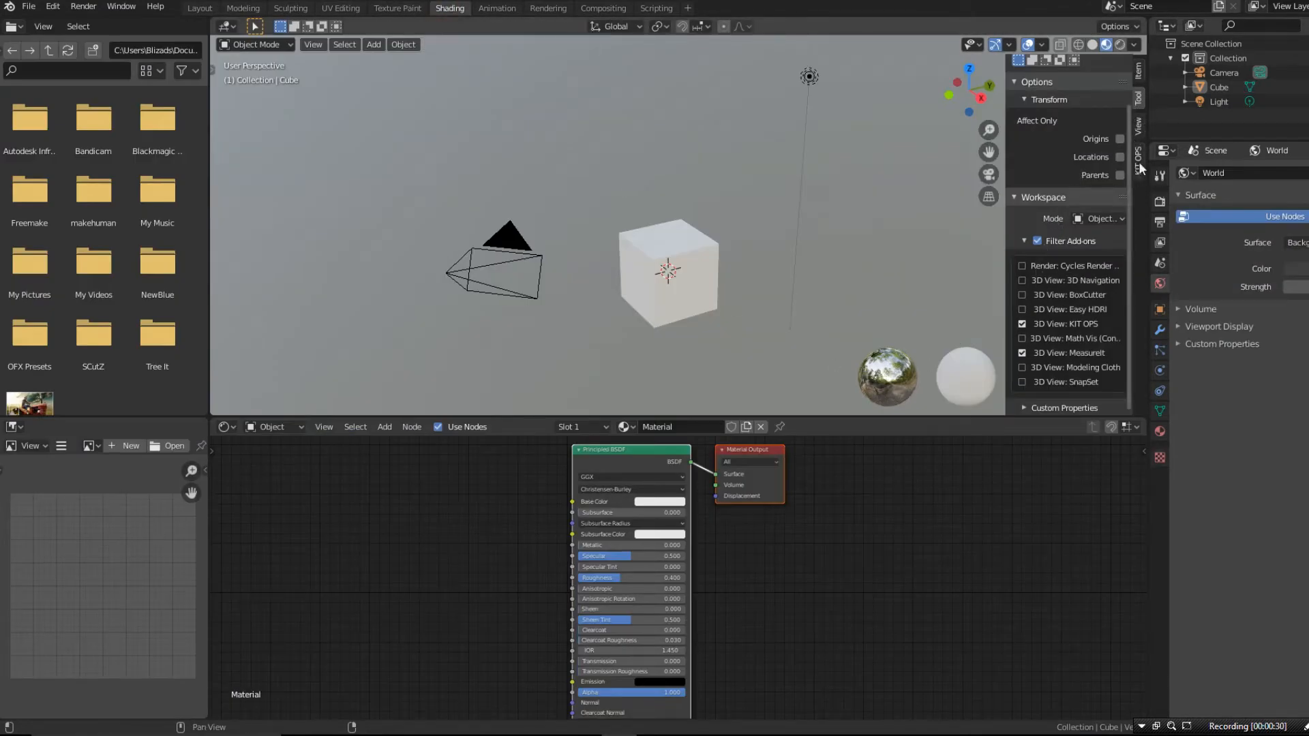
{"action": "left_click", "coordinate": [1037, 241]}
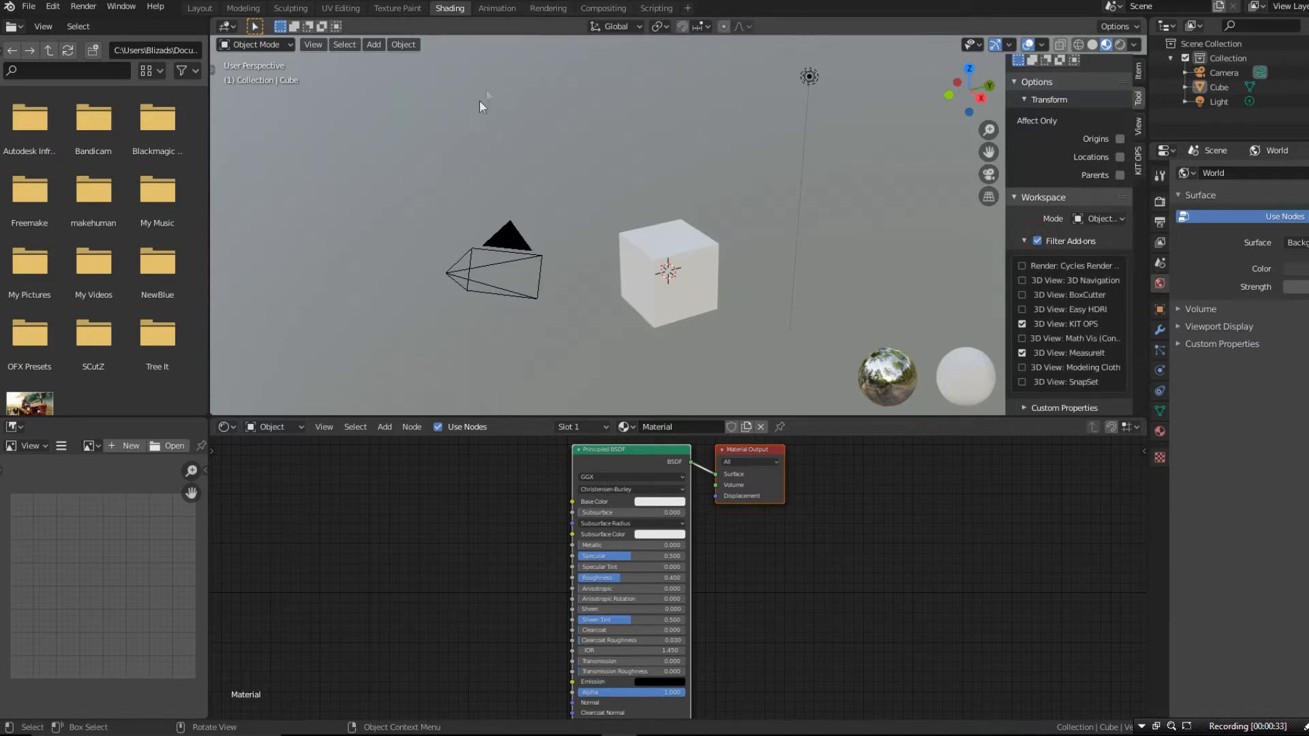
{"action": "left_click", "coordinate": [488, 8]}
{"action": "left_click", "coordinate": [450, 7]}
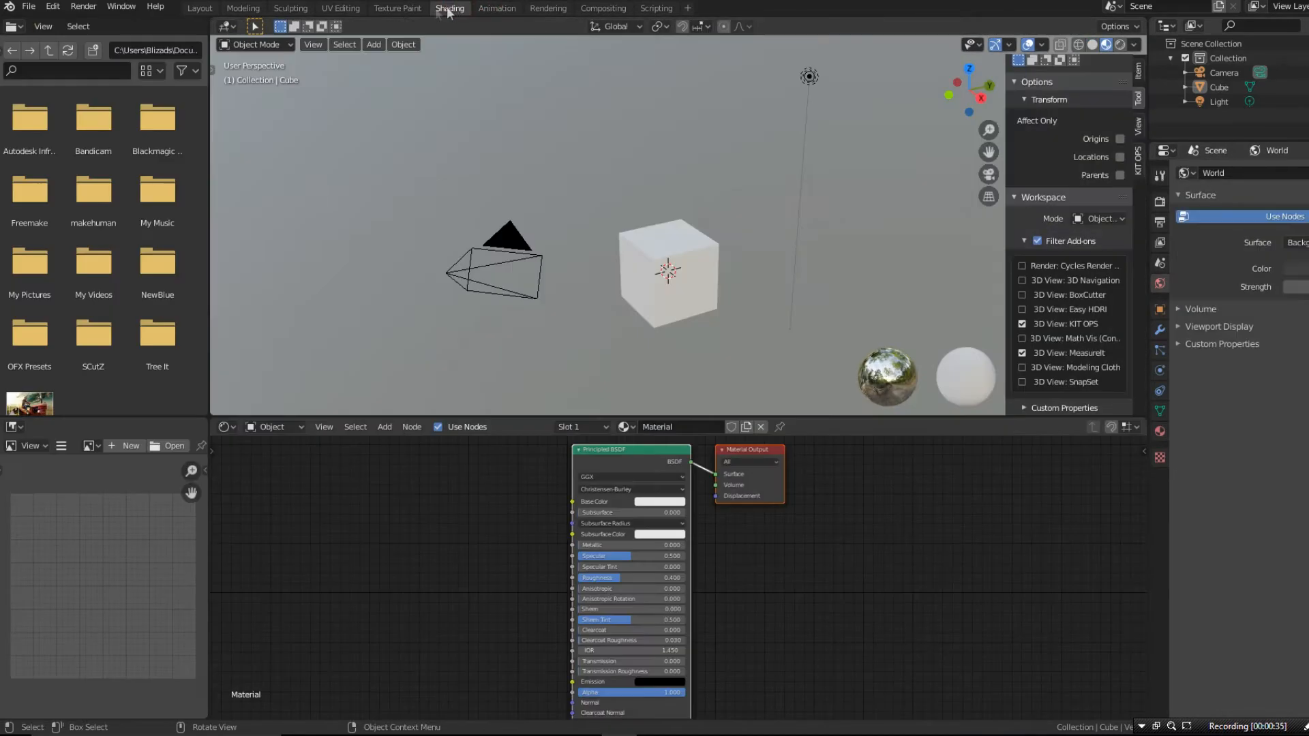
{"action": "middle_click_drag", "start_coordinate": [785, 251], "coordinate": [649, 338]}
{"action": "scroll", "coordinate": [714, 266], "scroll_direction": "up", "scroll_amount": 3}
{"action": "scroll", "coordinate": [649, 338], "scroll_direction": "down", "scroll_amount": 2}
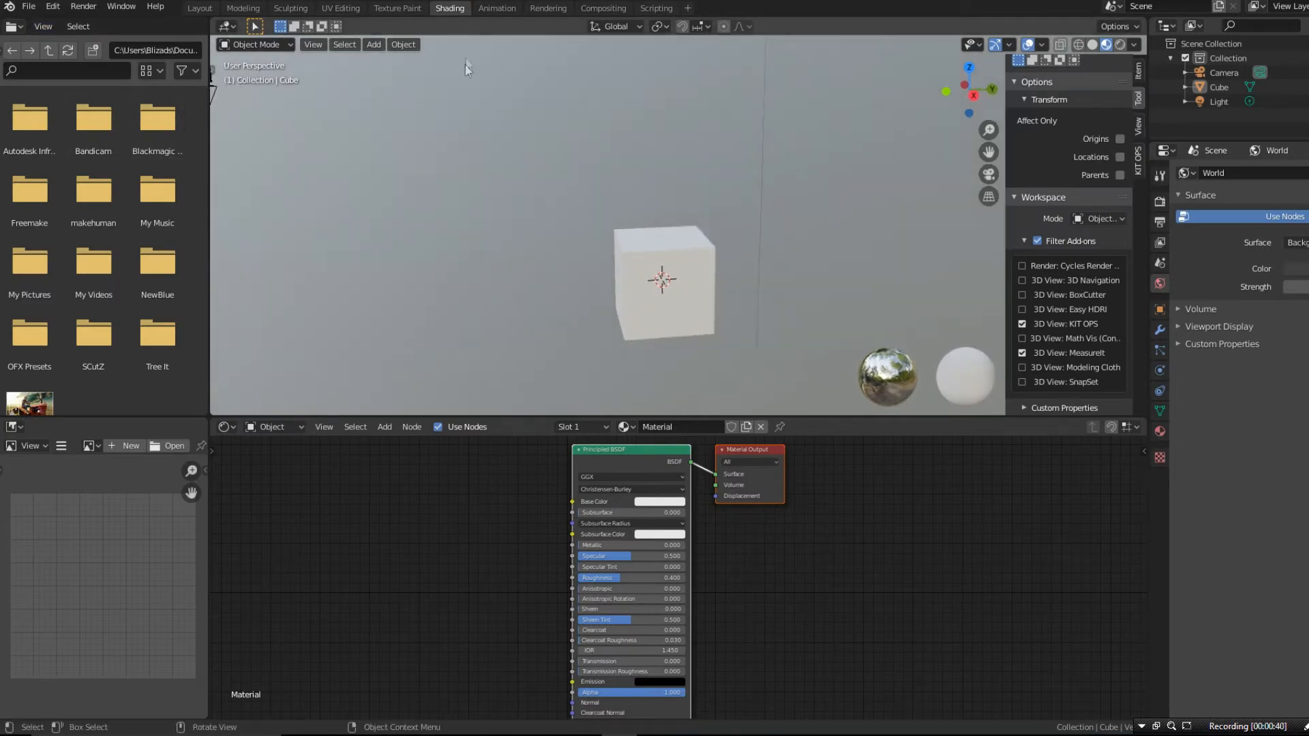
- Show the 3D viewport's sidebar in the Animation workspace to check its add-on tabs, and return to the Modeling workspace
{"action": "left_click", "coordinate": [495, 7]}
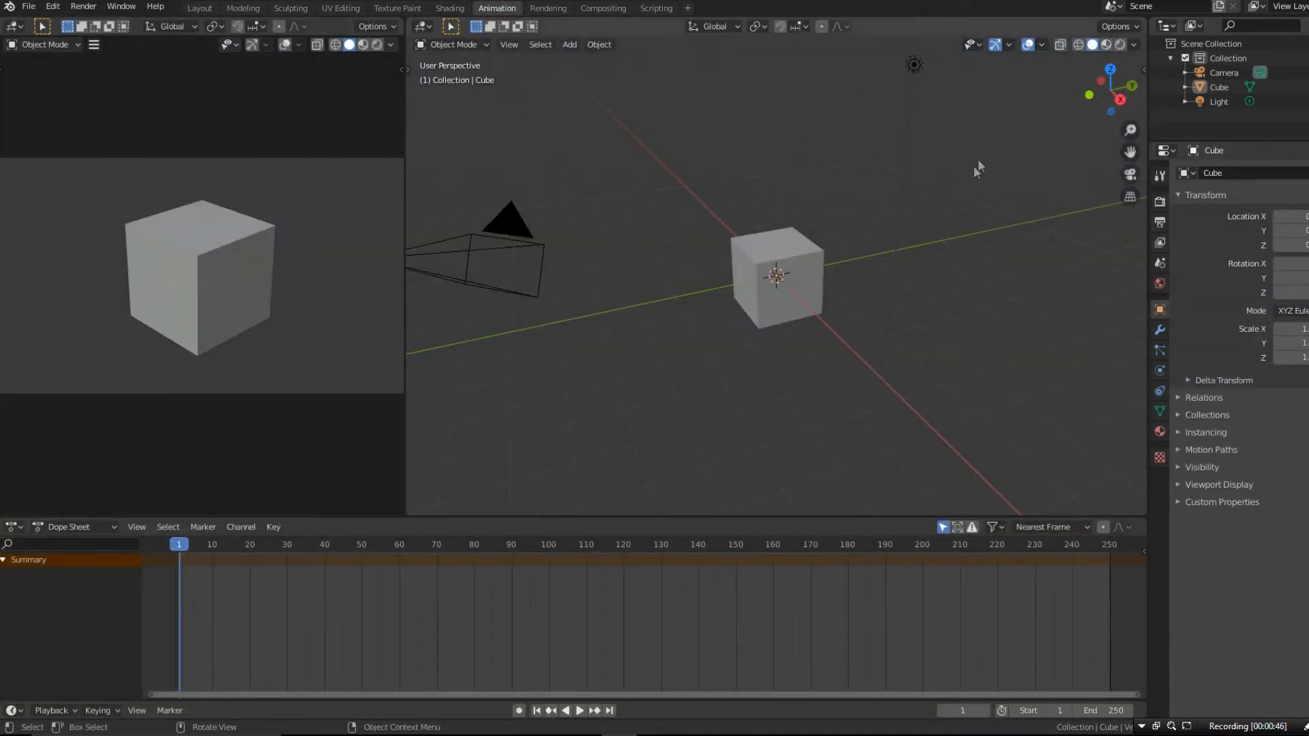
{"action": "key", "text": "n"}
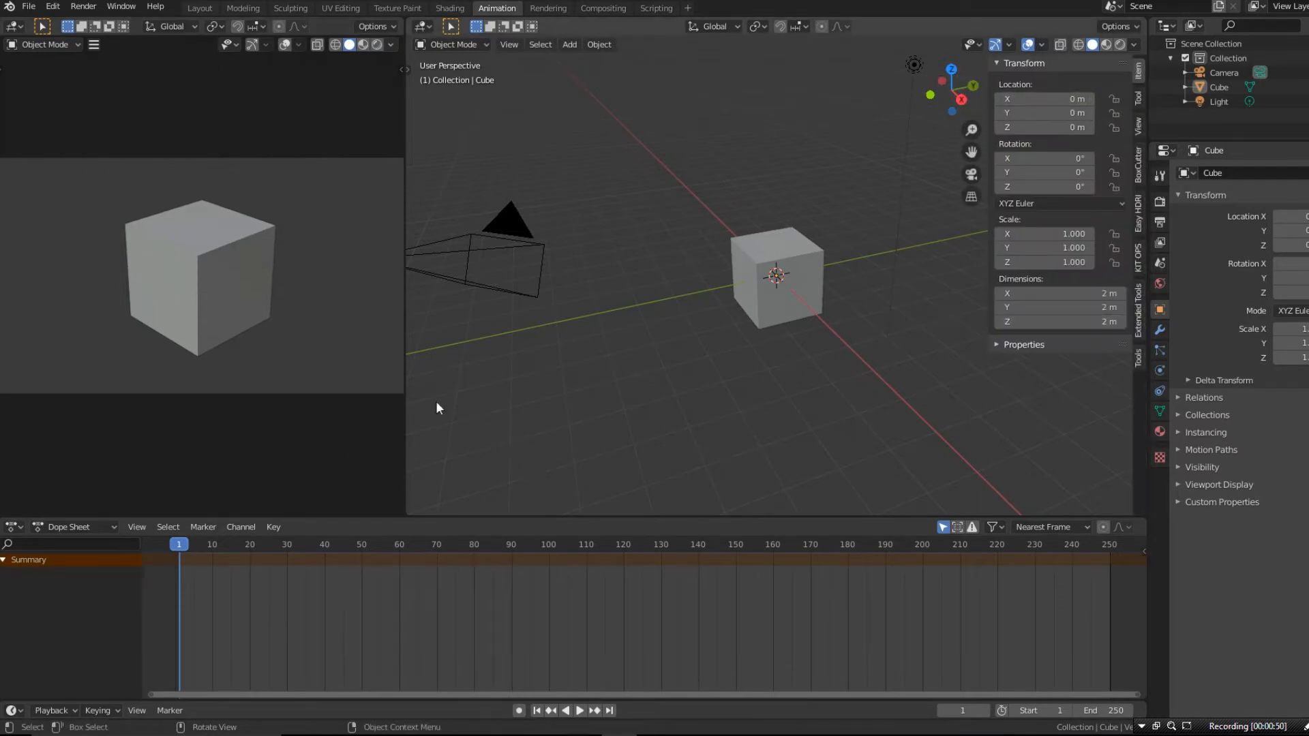
{"action": "left_click", "coordinate": [448, 8]}
{"action": "left_click", "coordinate": [243, 8]}
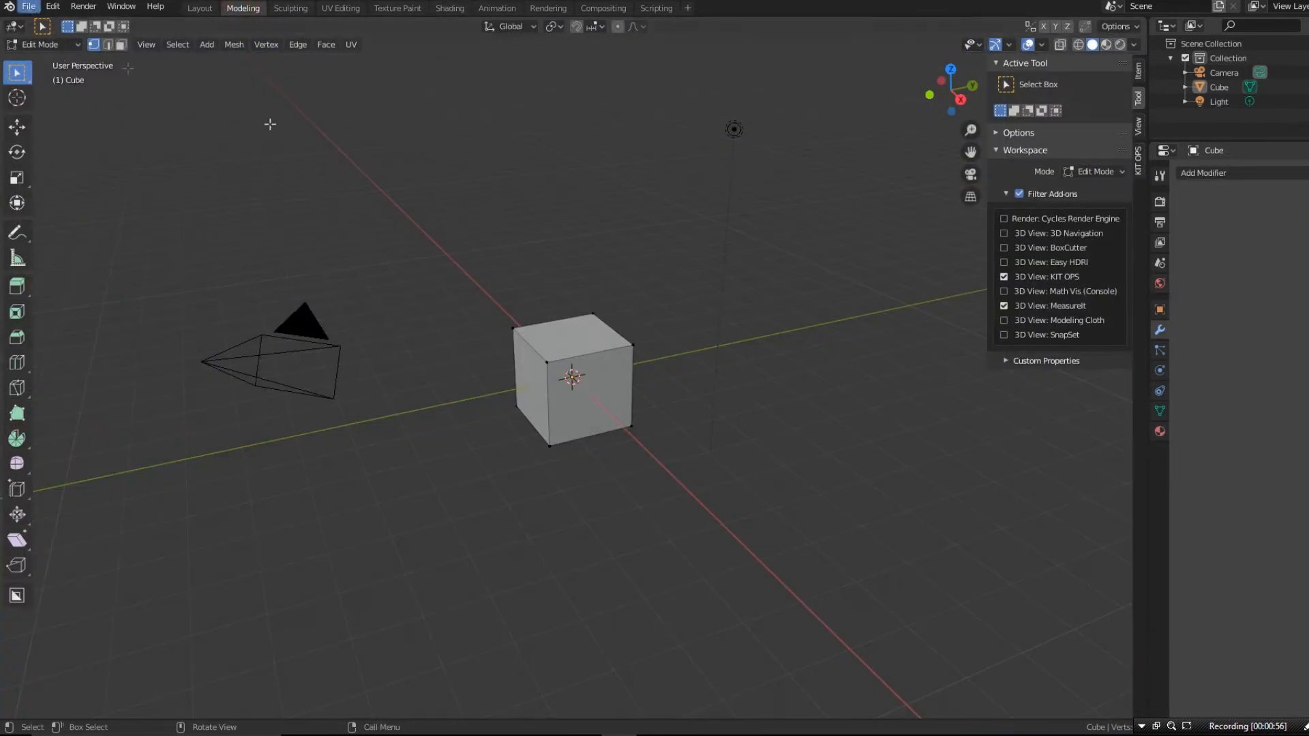
- Save the current Blender setup as the startup file, confirming the save
{"action": "left_click", "coordinate": [34, 8]}
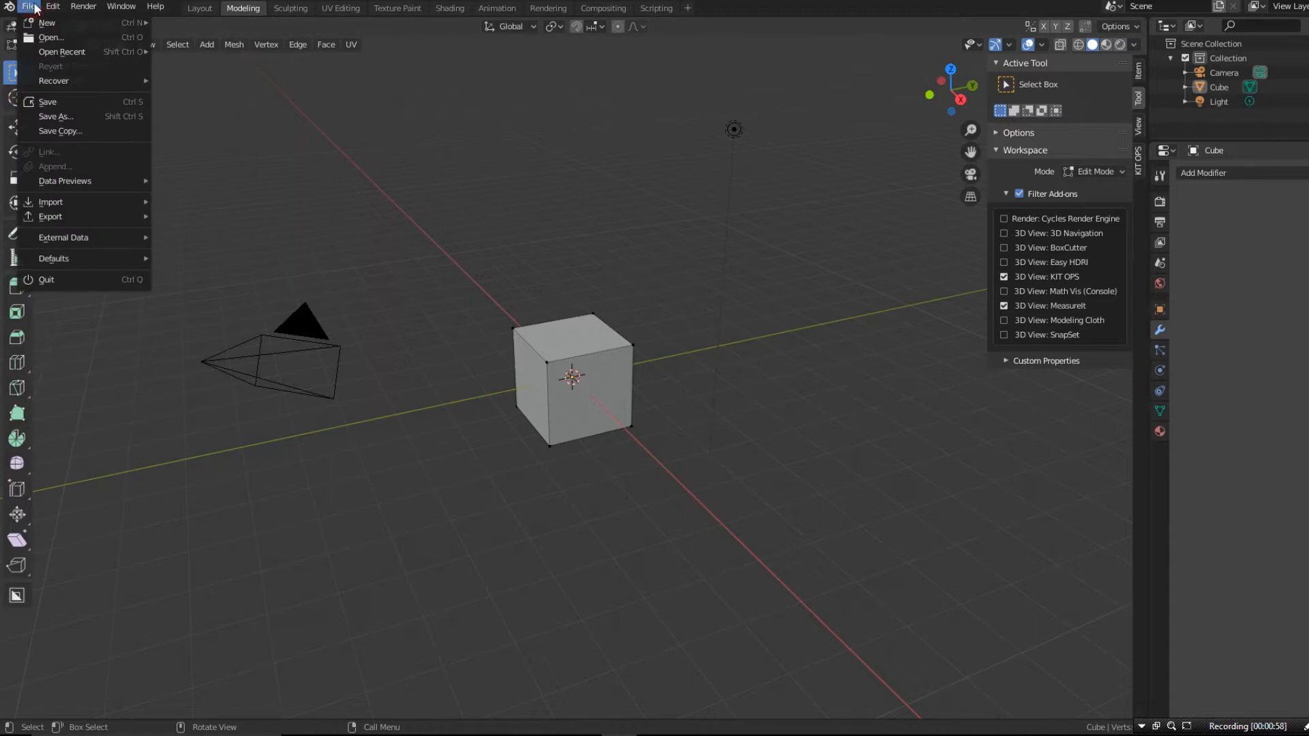
{"action": "mouse_move", "coordinate": [79, 259]}
{"action": "left_click", "coordinate": [183, 260]}
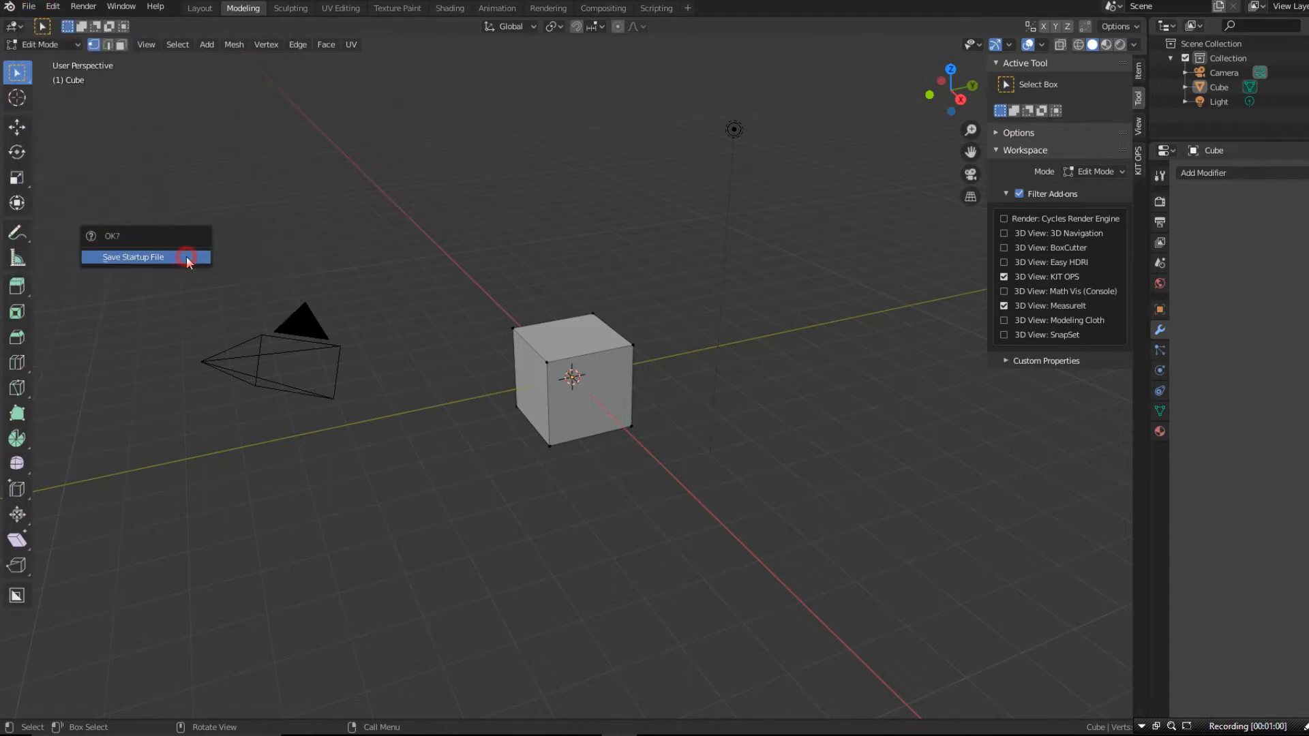
{"action": "left_click", "coordinate": [186, 255]}
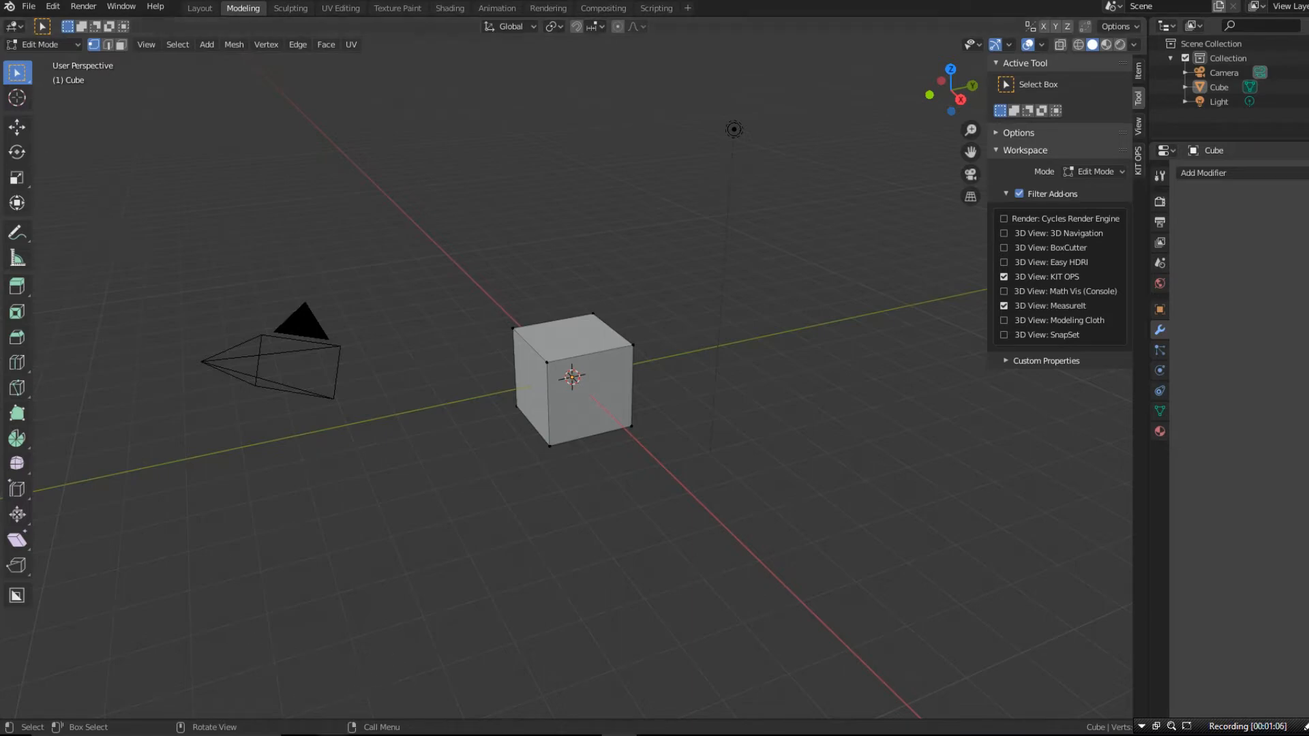
- Switch to the 2.81 folder in File Explorer and compress its config and Scripts folders into one zip archive
{"action": "mouse_move", "coordinate": [300, 689]}
{"action": "left_click", "coordinate": [374, 678]}
{"action": "left_click", "coordinate": [293, 269]}
{"action": "left_click_drag", "start_coordinate": [293, 268], "coordinate": [243, 197]}
{"action": "right_click", "coordinate": [243, 201]}
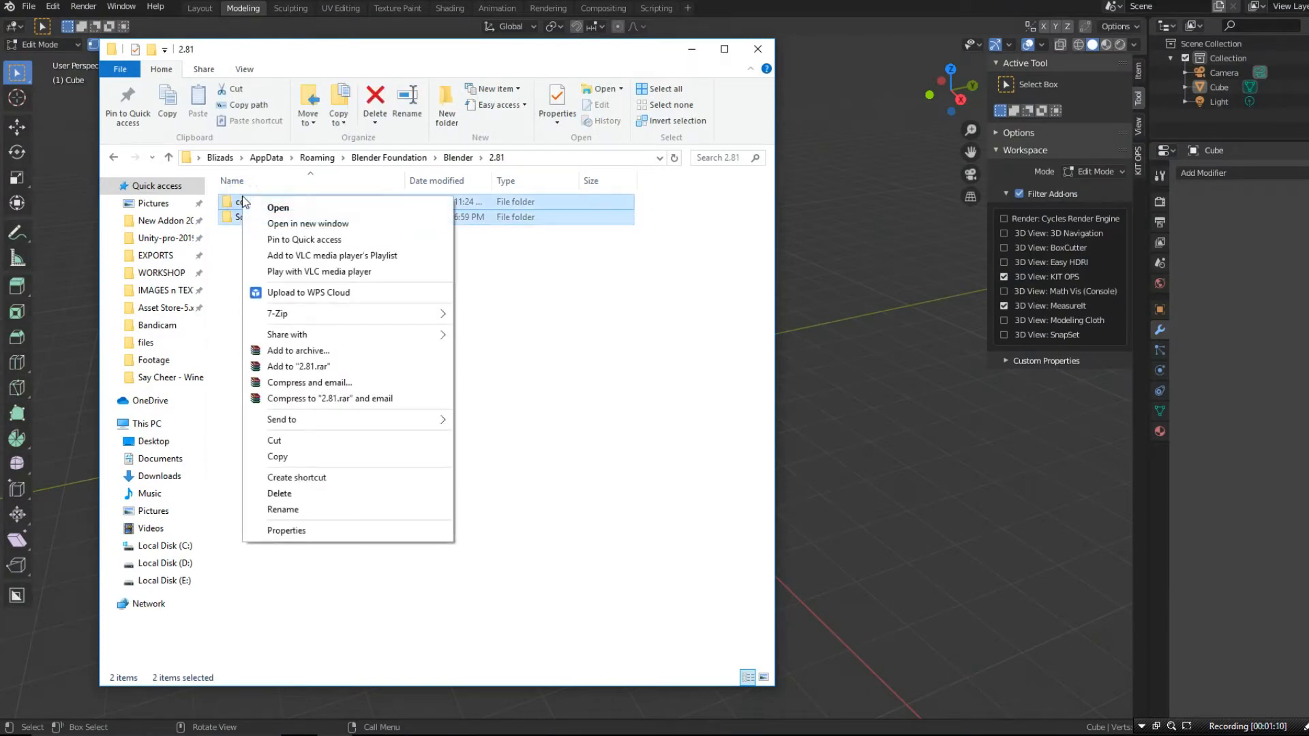
{"action": "left_click", "coordinate": [350, 419]}
{"action": "left_click", "coordinate": [490, 422]}
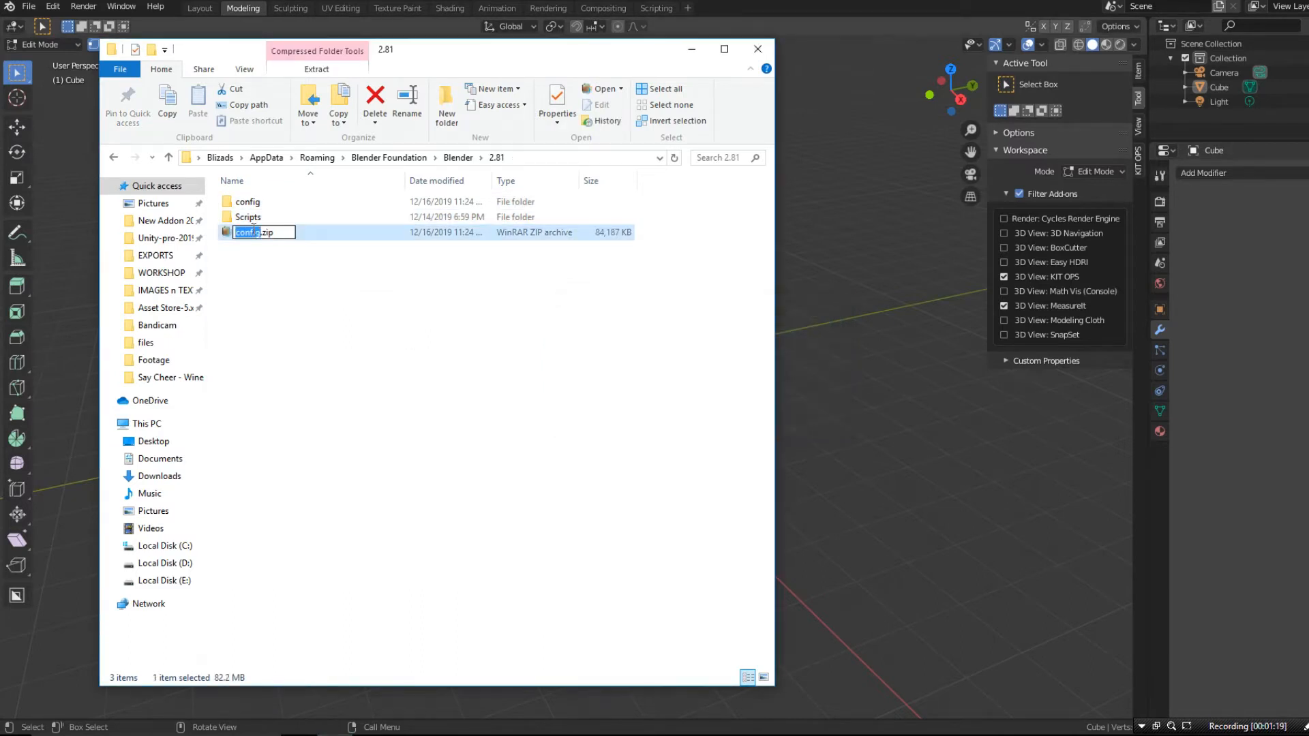
- Rename the zip archive as My Modelling Setup -2019-12-16 and move it into the IMPORTANT FILES folder on Local Disk (D:)
{"action": "type", "text": "My Modelling Setup -2019-12-16"}
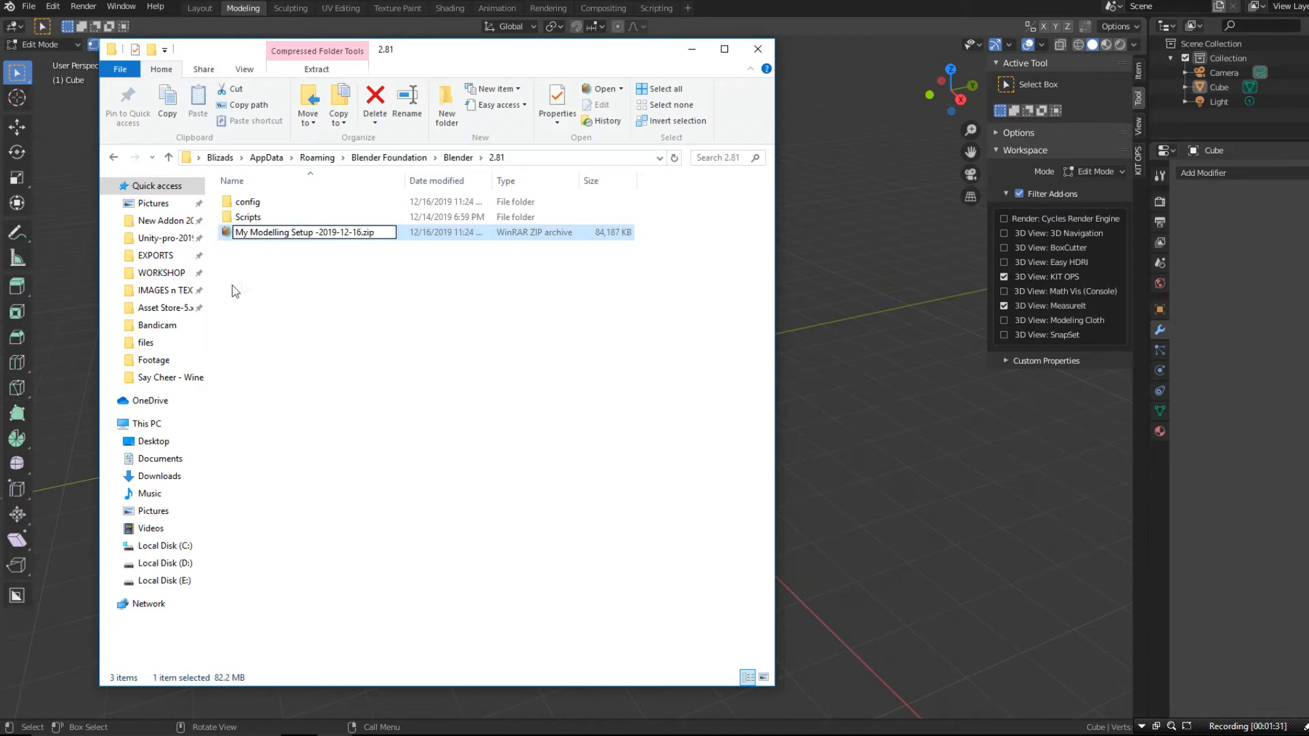
{"action": "left_click", "coordinate": [381, 358]}
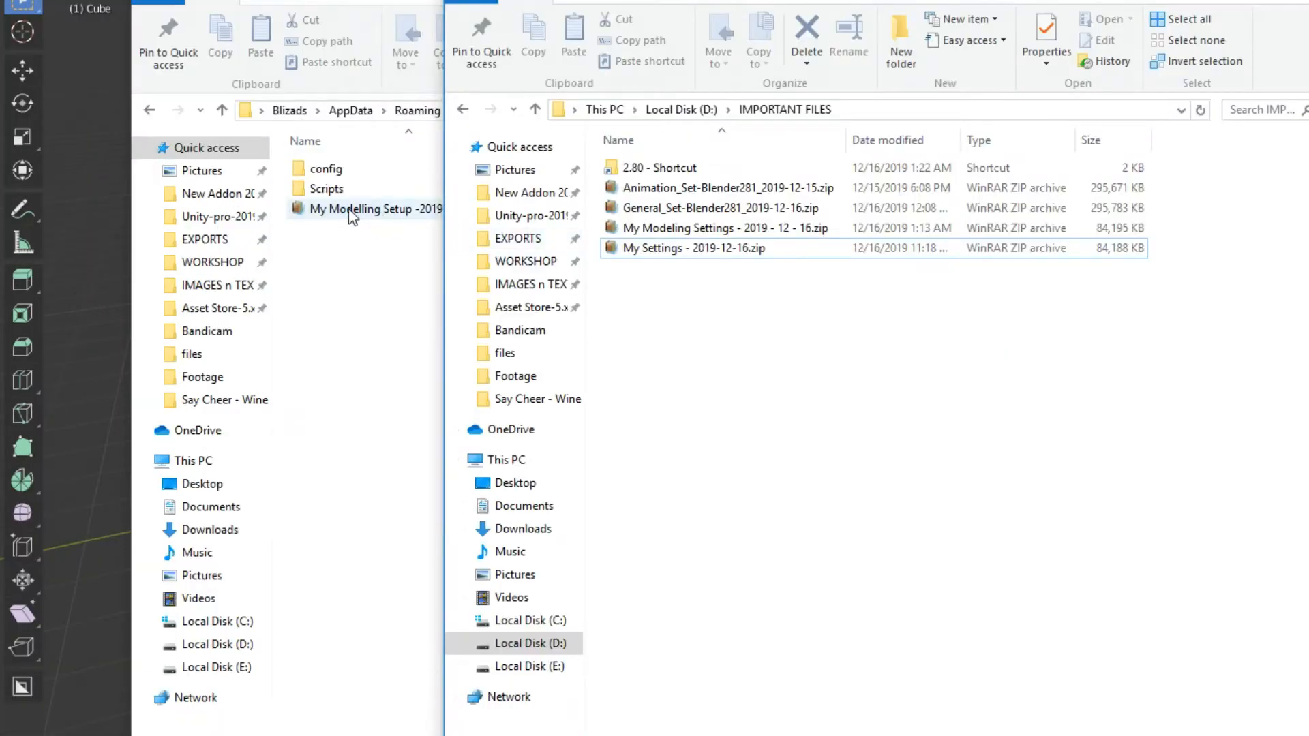
{"action": "right_click_drag", "start_coordinate": [351, 215], "coordinate": [709, 343]}
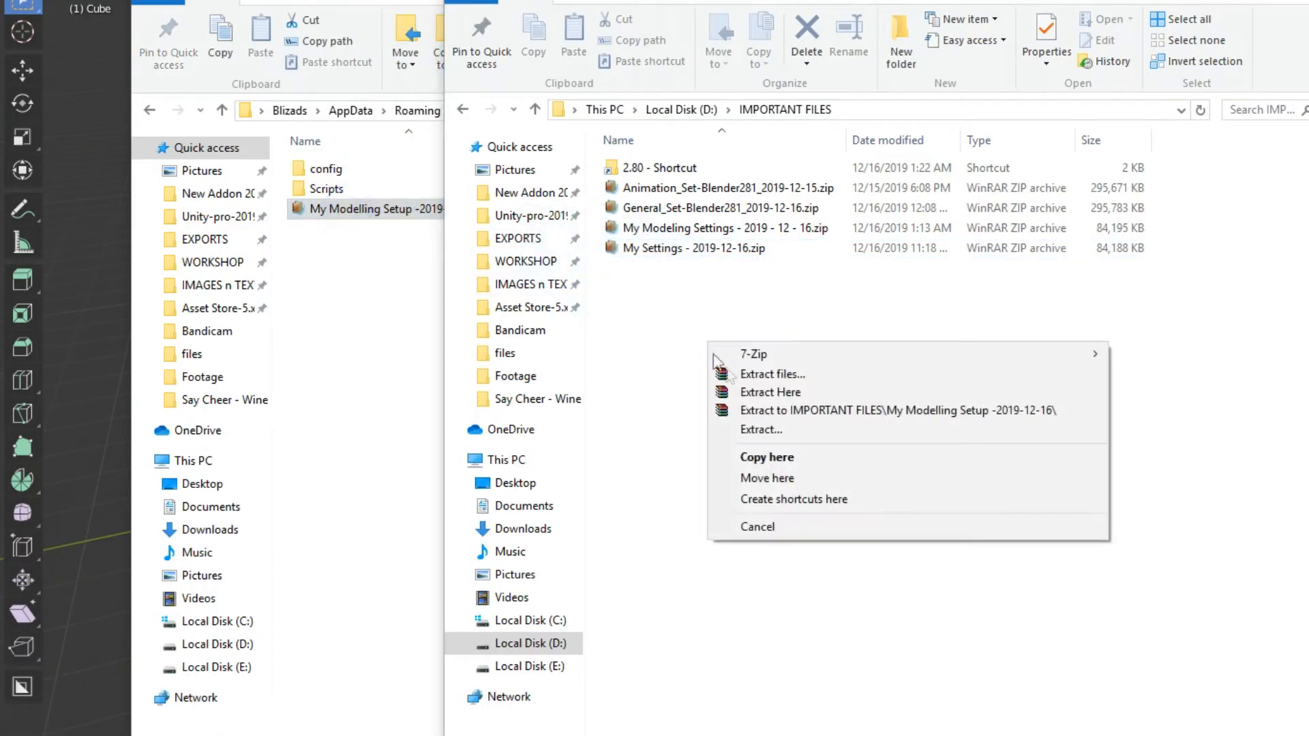
{"action": "left_click", "coordinate": [770, 478]}
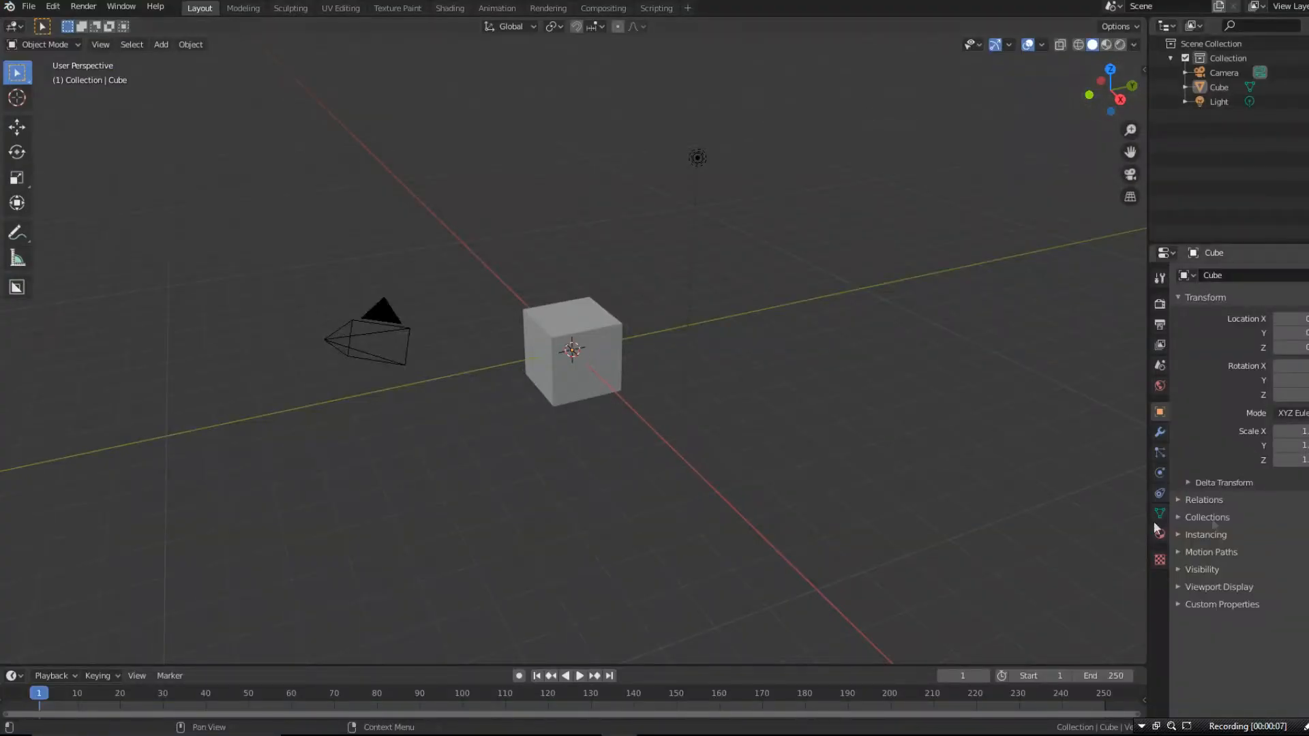
- Duplicate the Layout workspace in Blender
{"action": "right_click", "coordinate": [202, 9]}
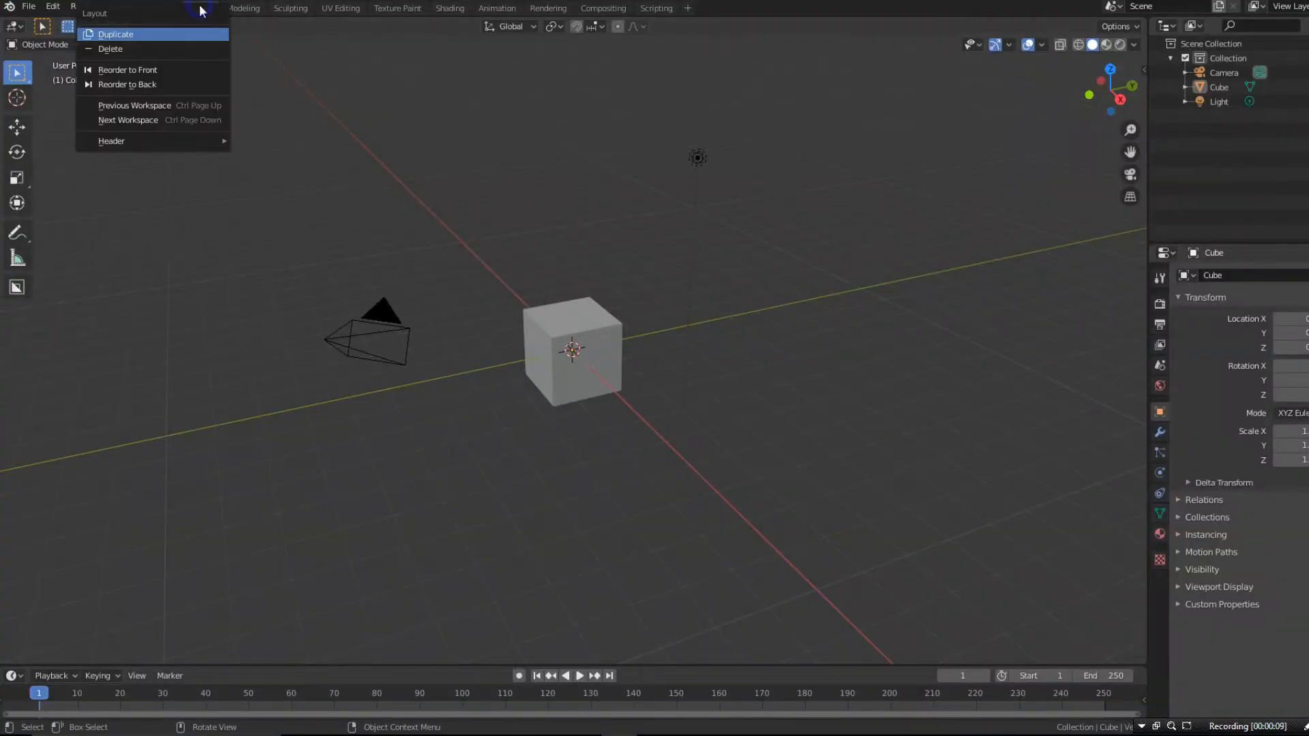
{"action": "left_click", "coordinate": [158, 35]}
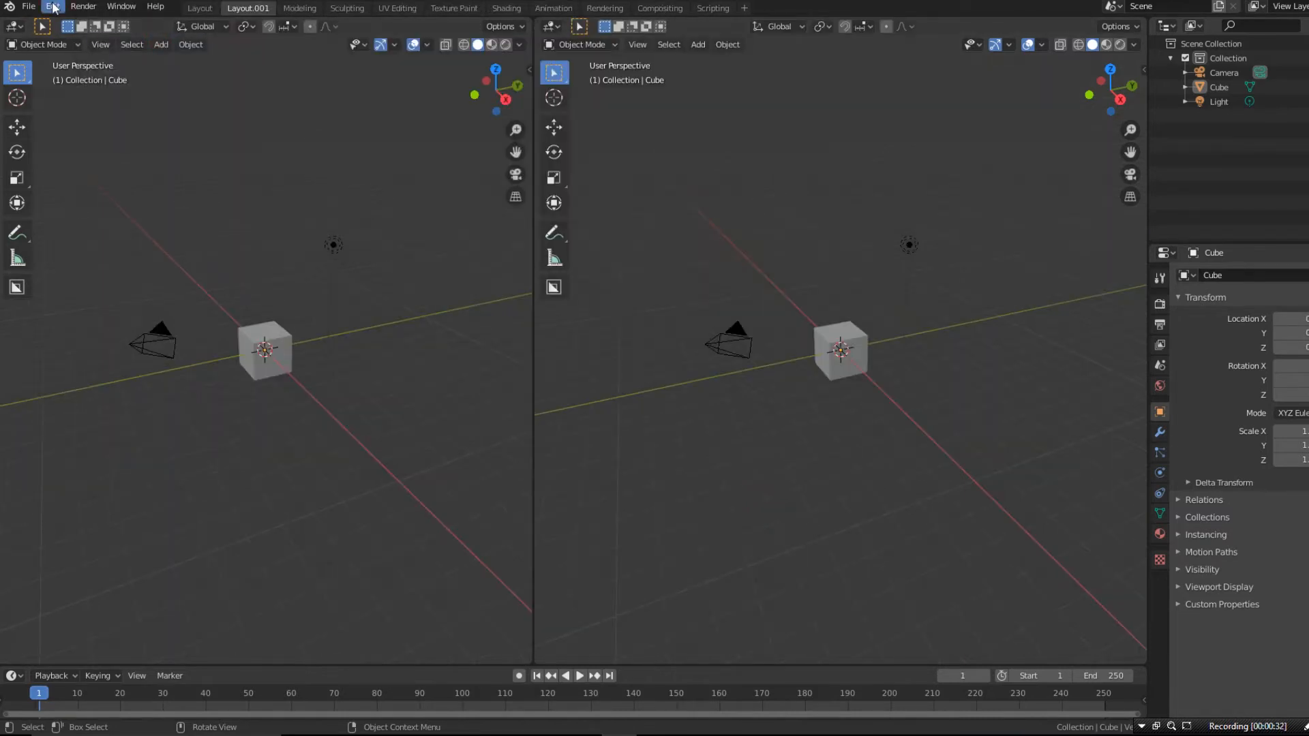
- In Blender Preferences, set the Spacebar Action to Search and enable Zoom to Mouse Position
{"action": "left_click", "coordinate": [52, 7]}
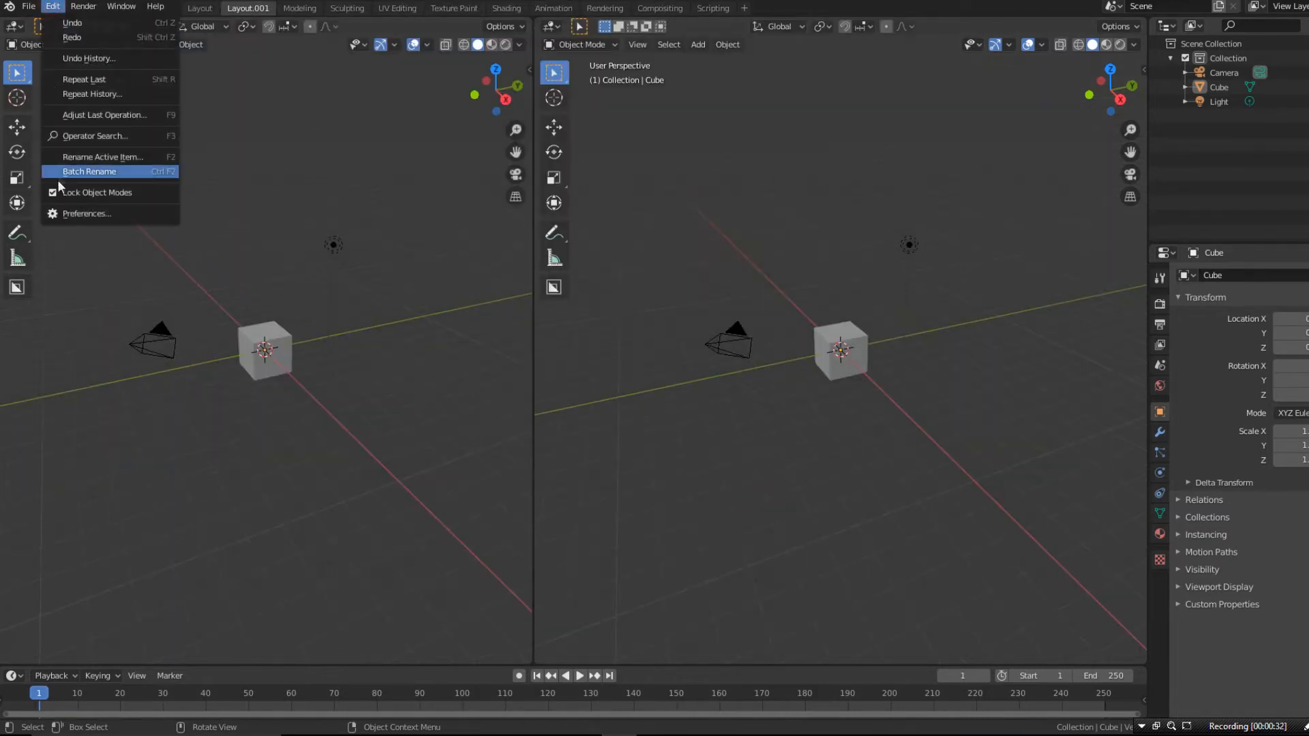
{"action": "left_click", "coordinate": [79, 211]}
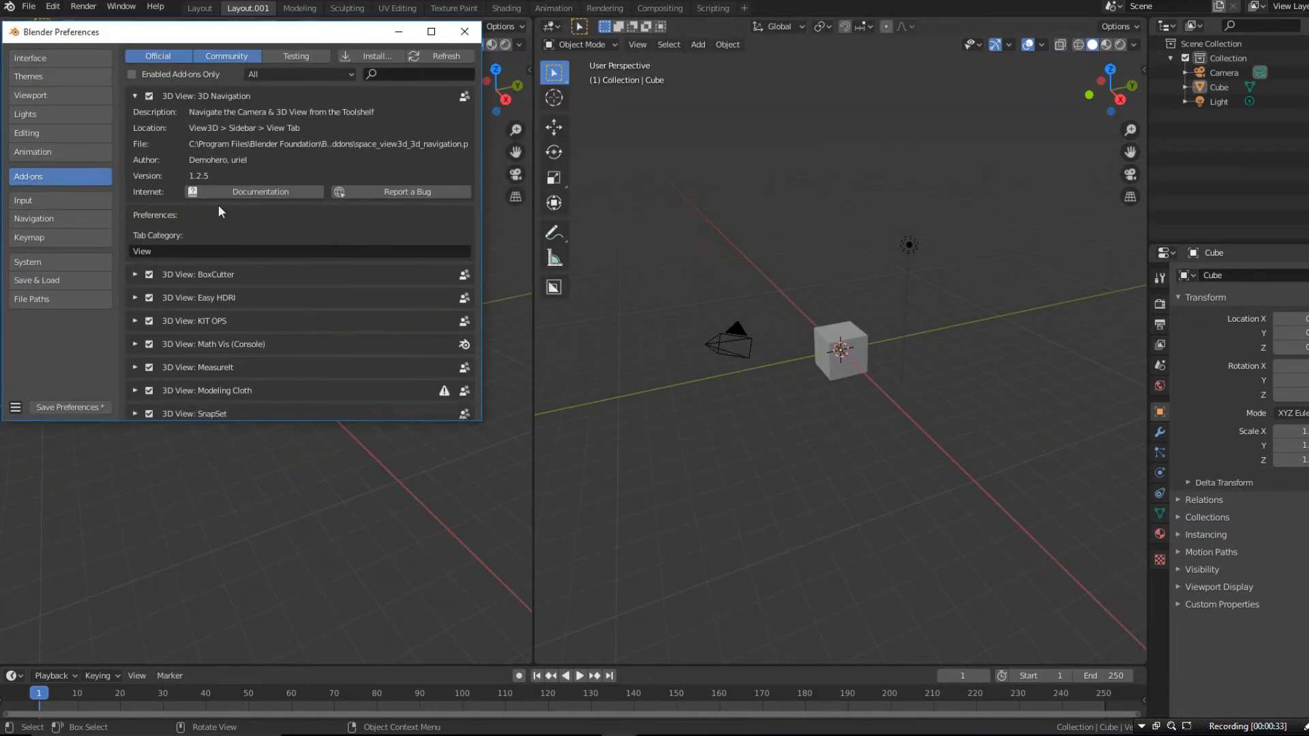
{"action": "left_click", "coordinate": [27, 201]}
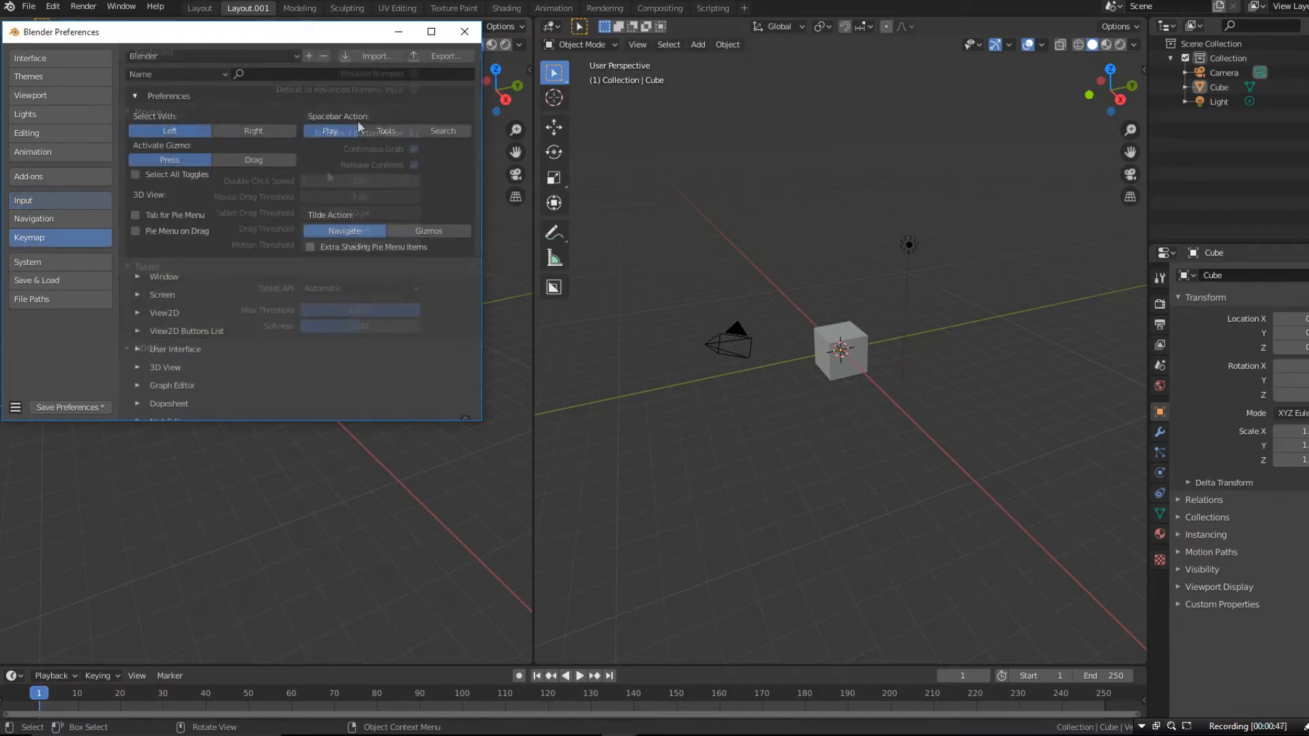
{"action": "left_click", "coordinate": [445, 130]}
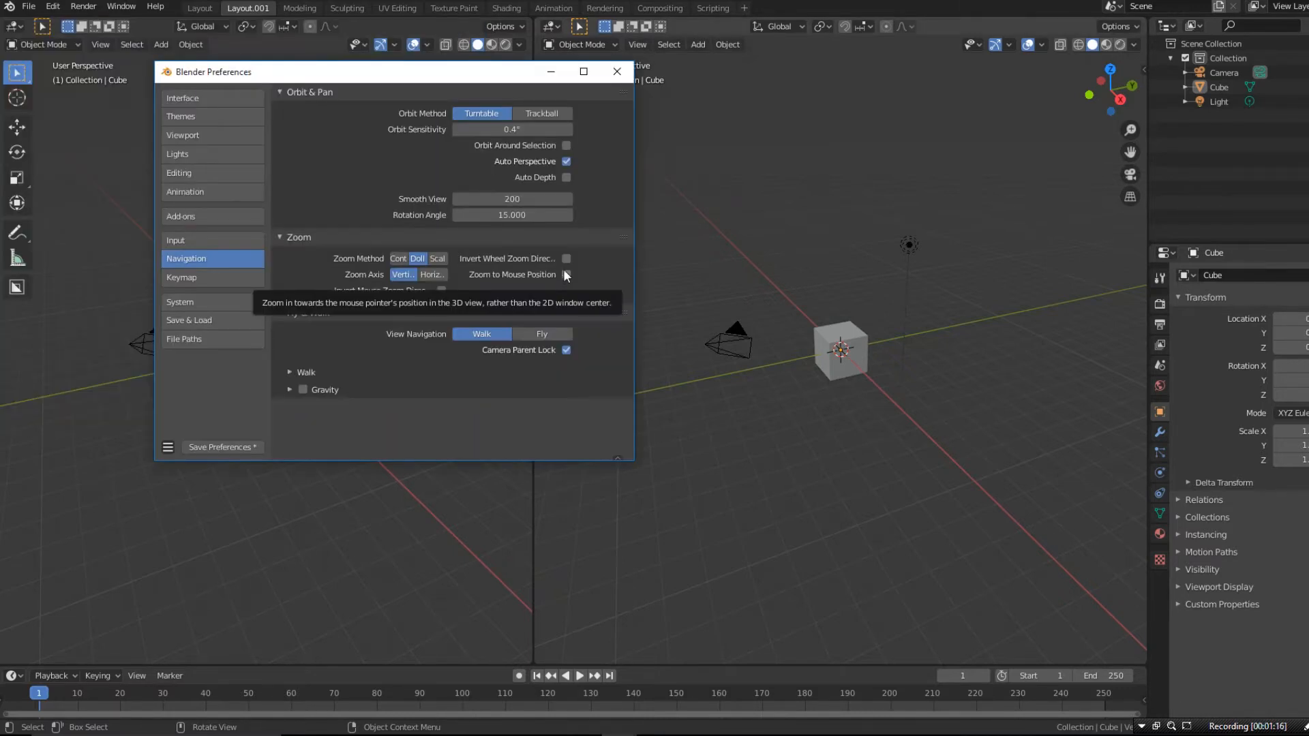
{"action": "left_click", "coordinate": [566, 273]}
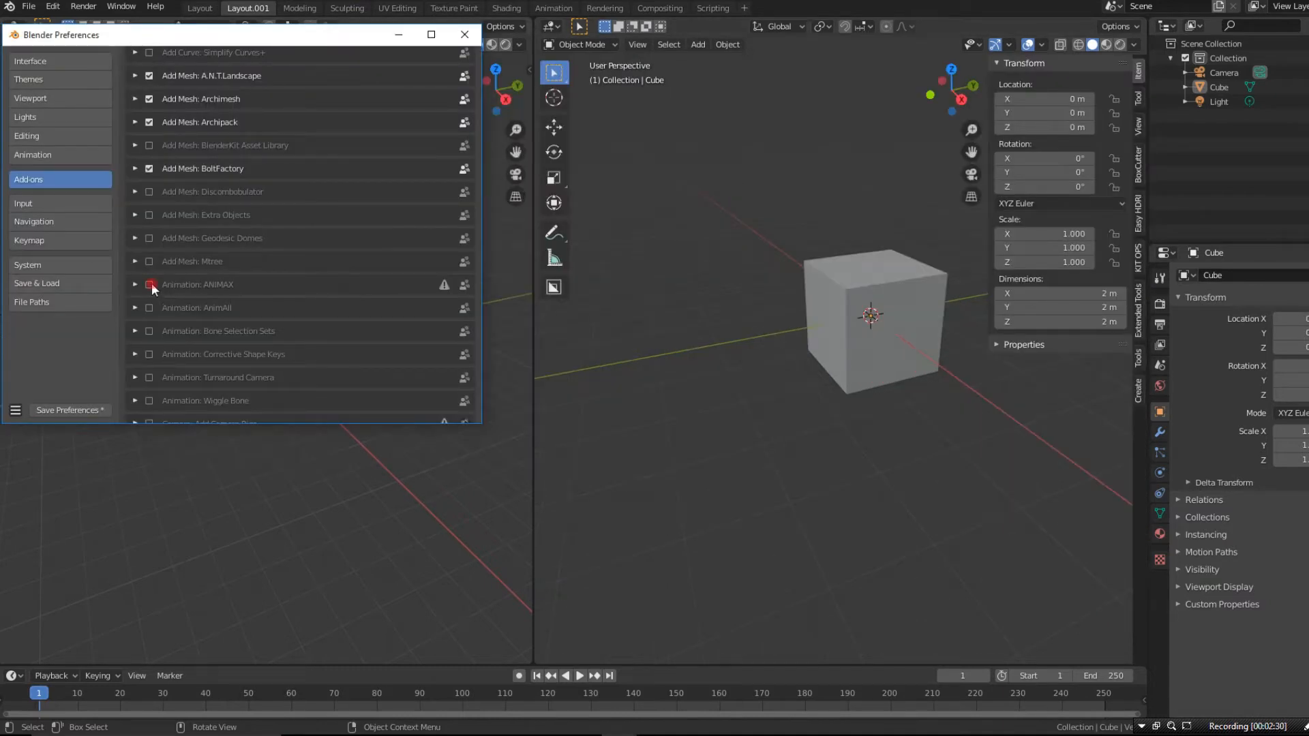
- Enable two more add-ons in Blender Preferences and apply the Blender Light theme preset
{"action": "left_click", "coordinate": [149, 285]}
{"action": "left_click", "coordinate": [150, 308]}
{"action": "left_click", "coordinate": [40, 80]}
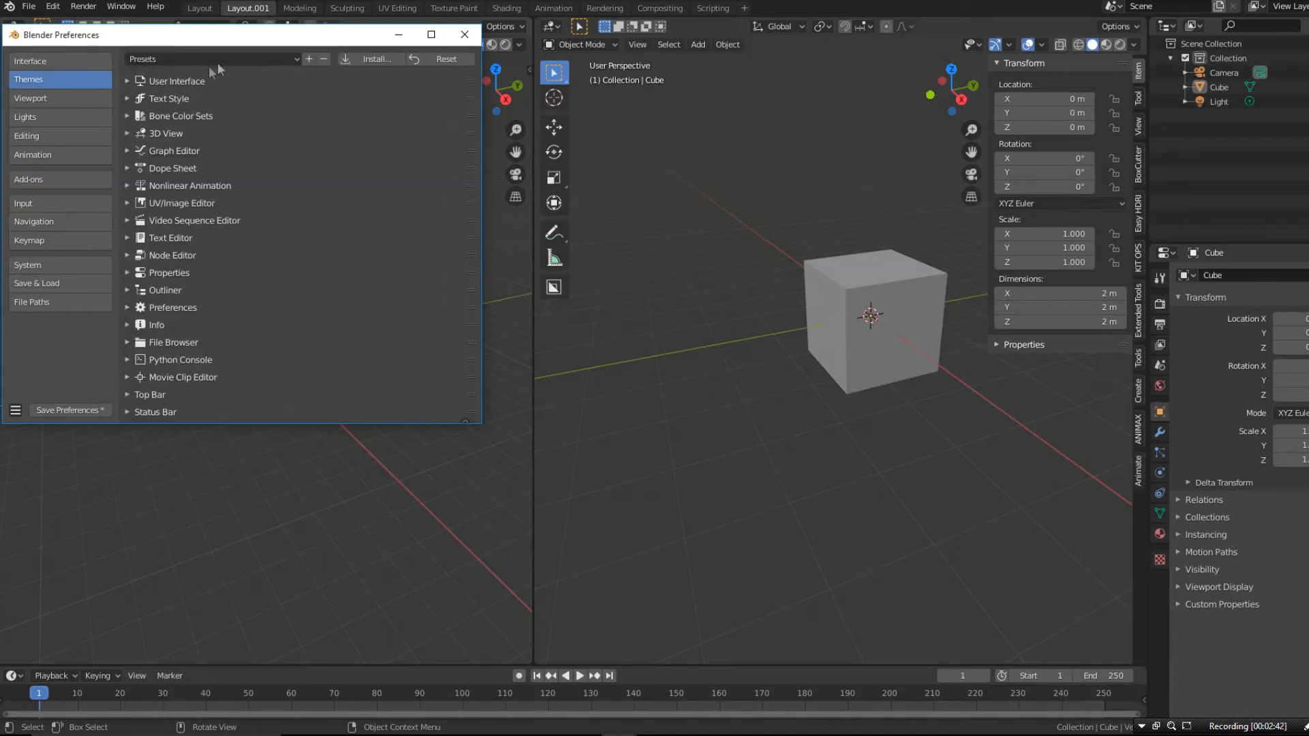
{"action": "left_click", "coordinate": [211, 59]}
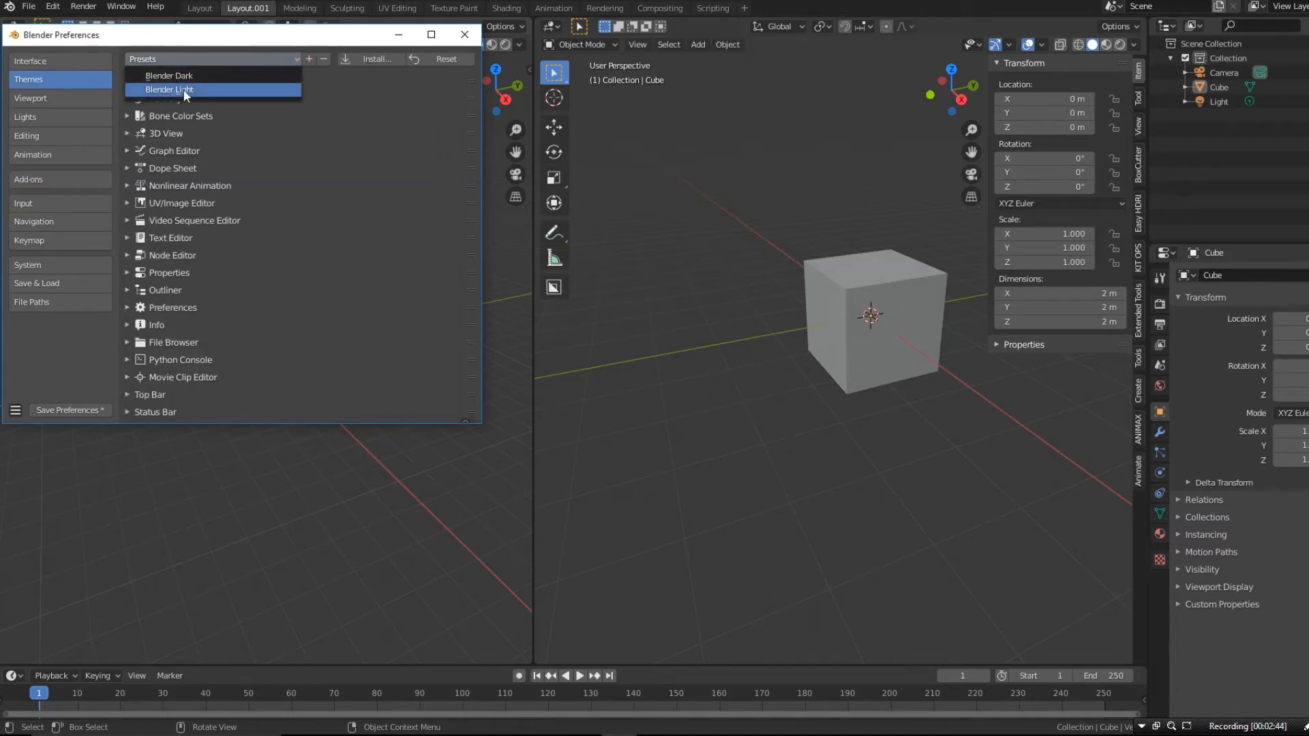
{"action": "left_click", "coordinate": [184, 91]}
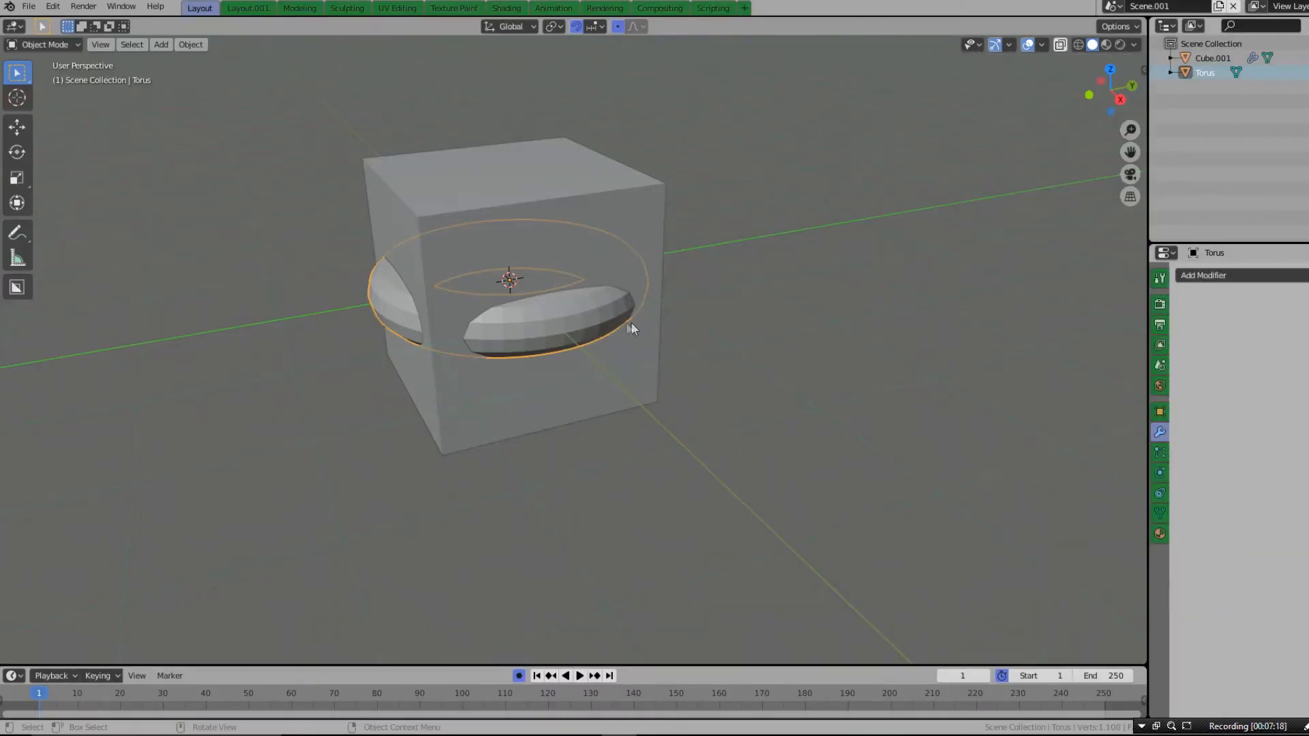
- Hide the Torus object that intersects the cube and inspect the cut in the cube from another angle
{"action": "key", "text": "h"}
{"action": "middle_click_drag", "start_coordinate": [501, 273], "coordinate": [545, 303]}
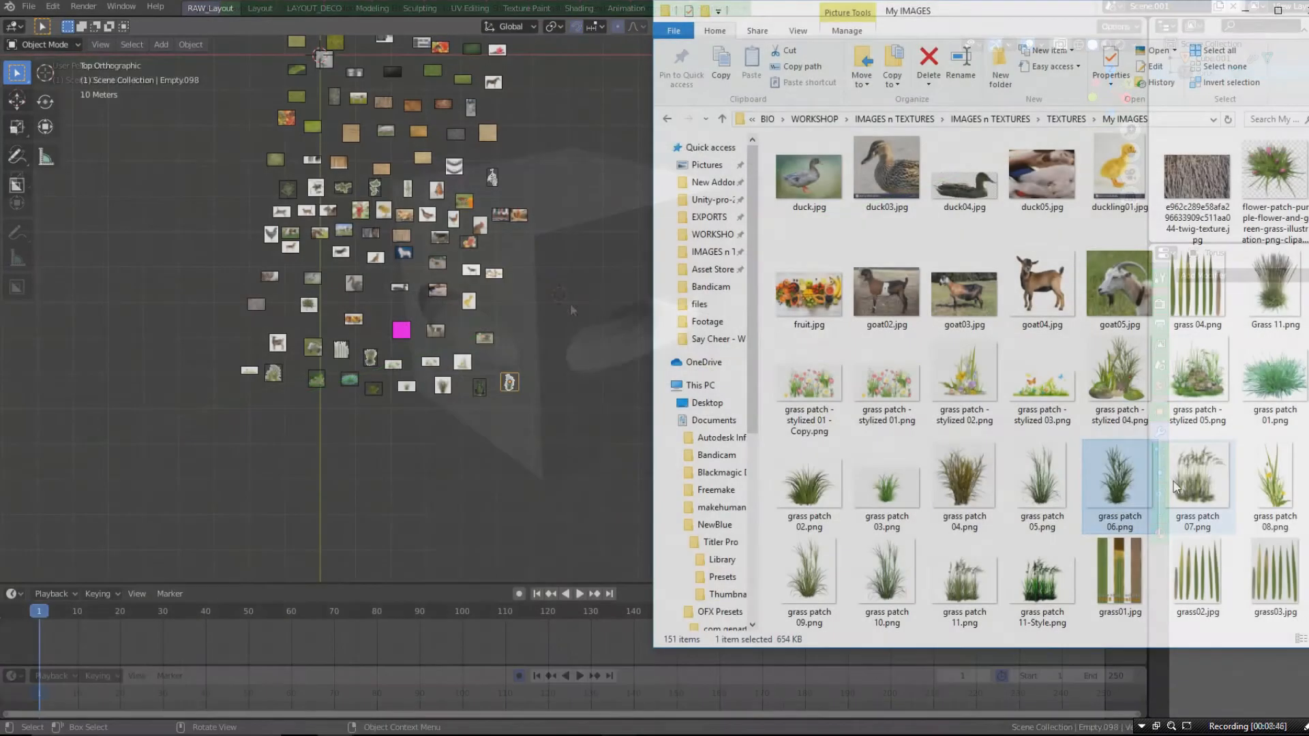
- Add grass patch 07.png and grass patch 08.png from the My IMAGES folder to the top view as reference images
{"action": "left_click_drag", "start_coordinate": [1197, 487], "coordinate": [242, 415]}
{"action": "left_click_drag", "start_coordinate": [1275, 487], "coordinate": [292, 415]}
{"action": "left_click", "coordinate": [809, 580]}
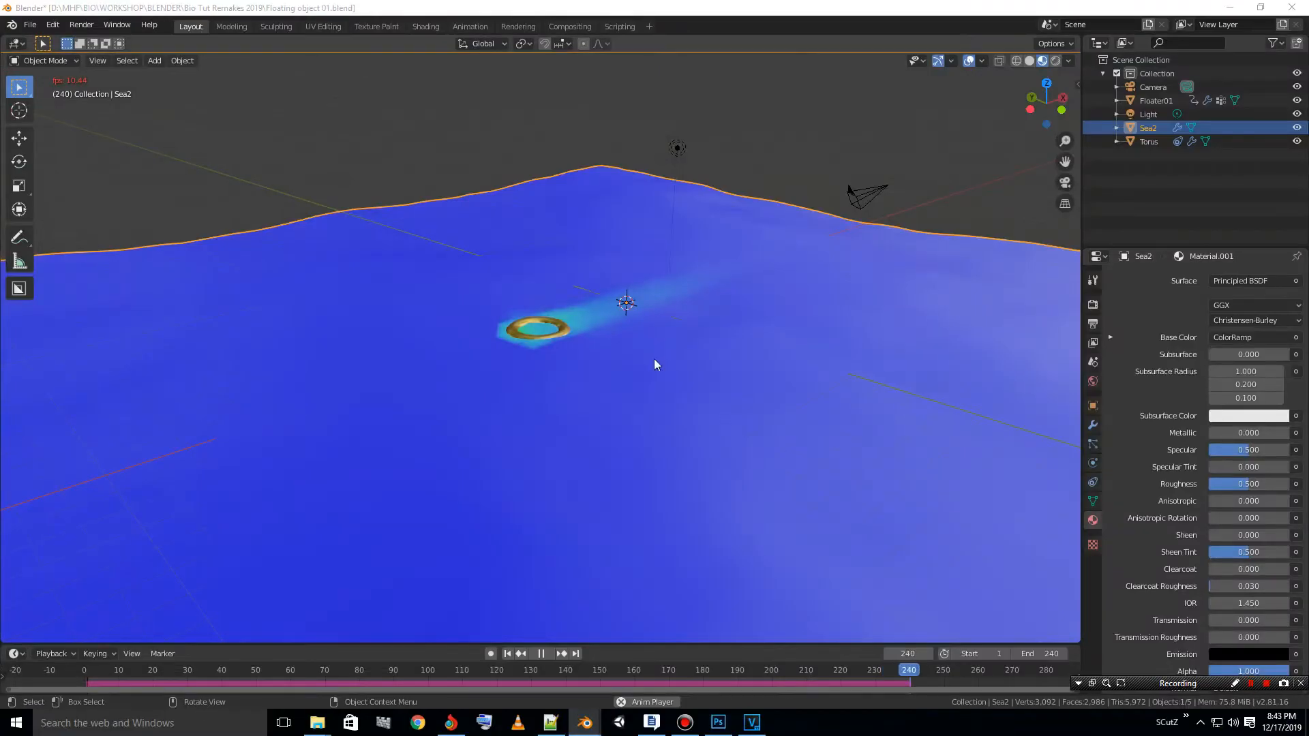
- Play the animation of the ring floating on the Sea2 surface, viewing it up close and in solid shading
{"action": "key", "text": "space"}
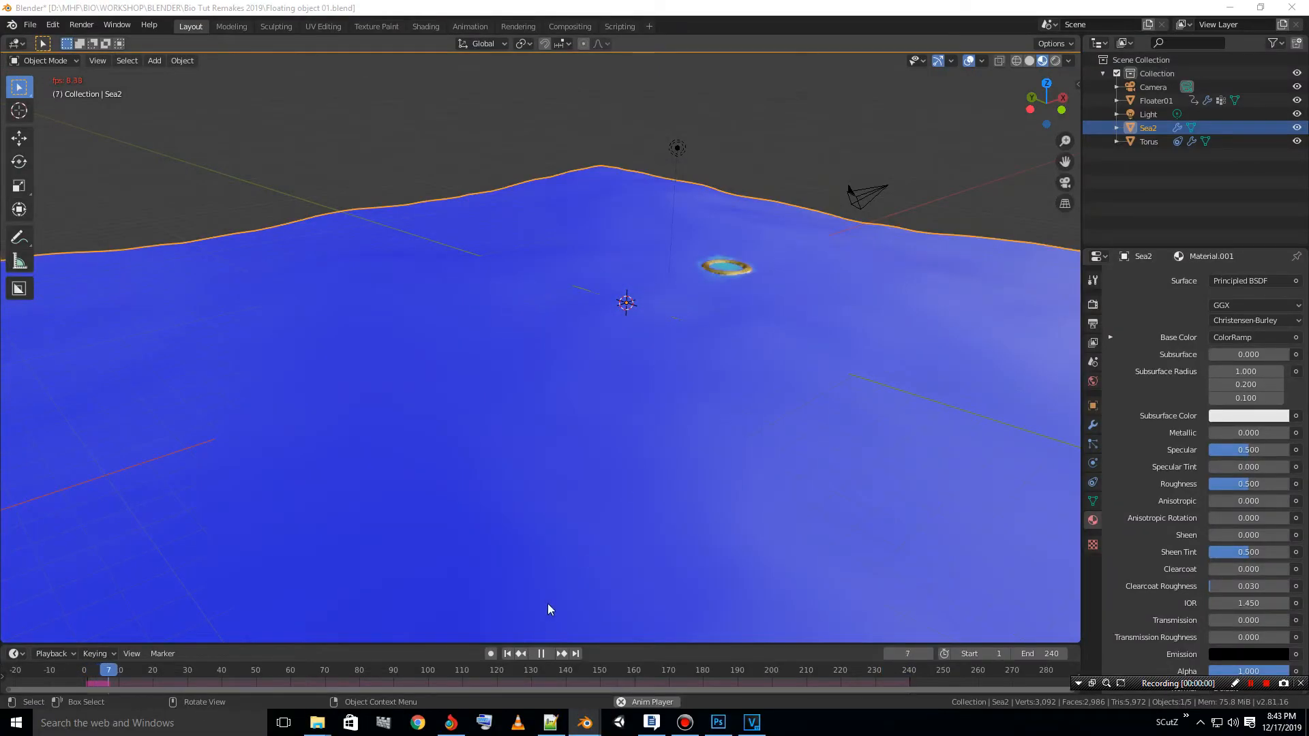
{"action": "scroll", "coordinate": [735, 304], "scroll_direction": "up", "scroll_amount": 1}
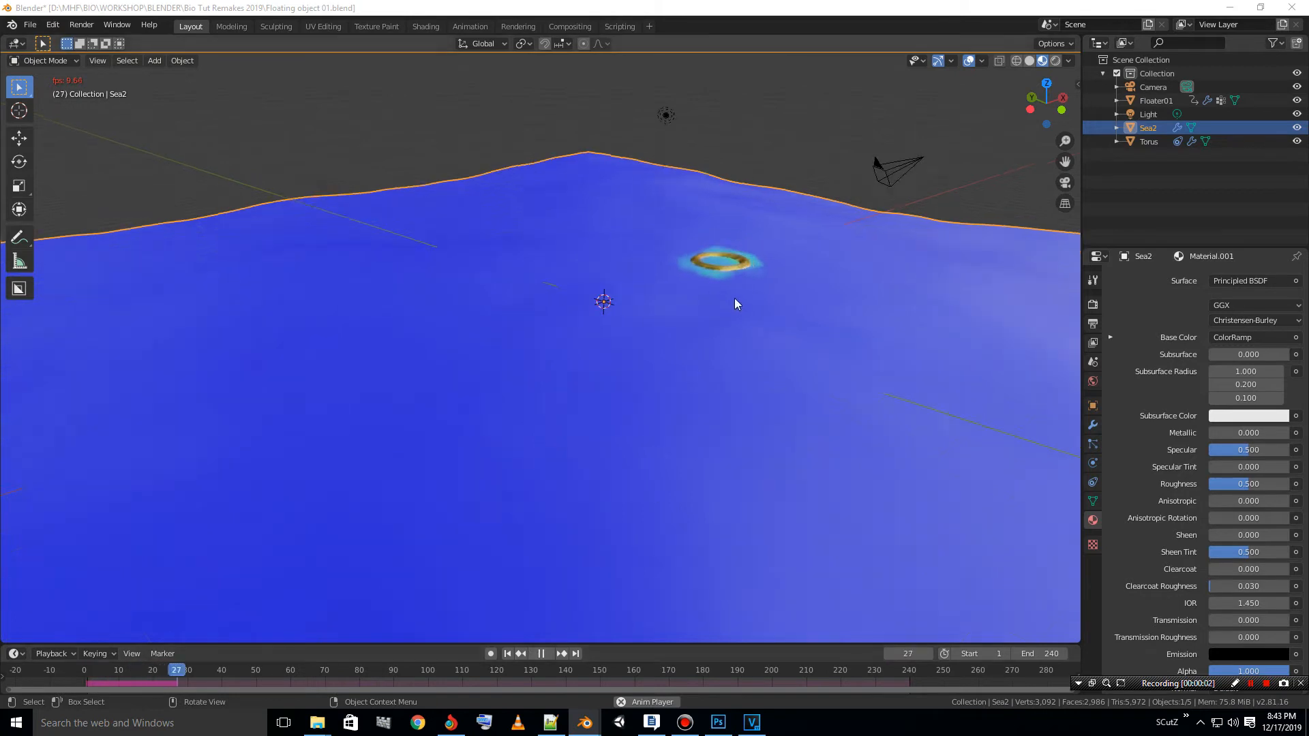
{"action": "scroll", "coordinate": [734, 299], "scroll_direction": "up", "scroll_amount": 3}
{"action": "middle_click_drag", "start_coordinate": [648, 309], "coordinate": [600, 322]}
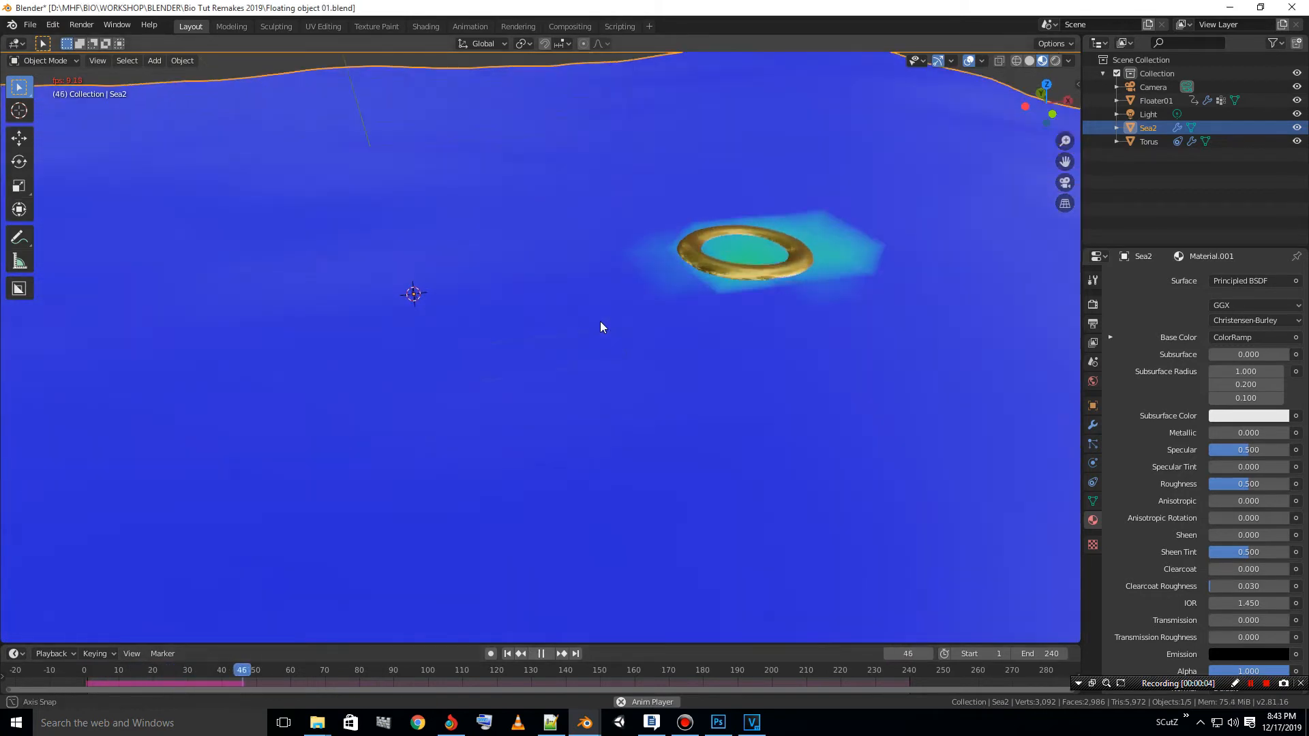
{"action": "left_click", "coordinate": [1029, 60]}
{"action": "middle_click_drag", "start_coordinate": [705, 314], "coordinate": [730, 308]}
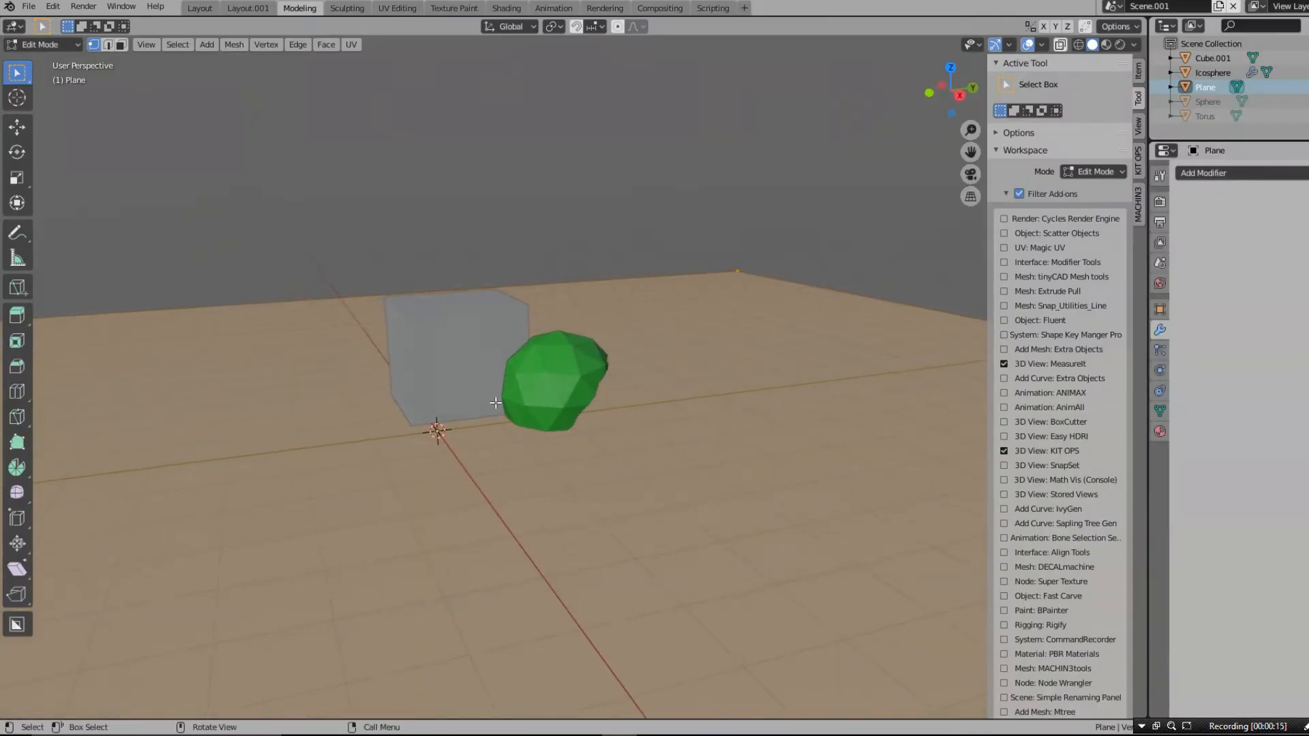
- Delete the config and Scripts folders from the Blender Foundation 2.81 settings folder in File Explorer
{"action": "mouse_move", "coordinate": [341, 727]}
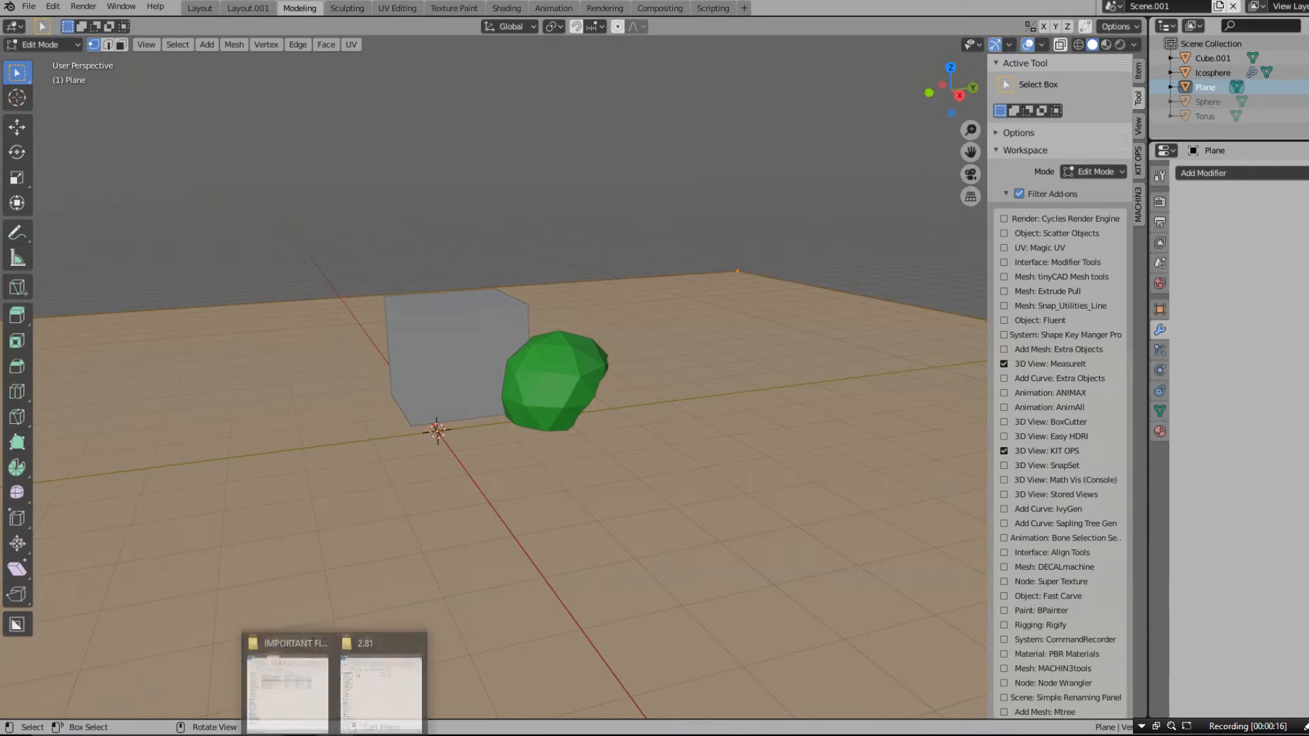
{"action": "left_click", "coordinate": [369, 687]}
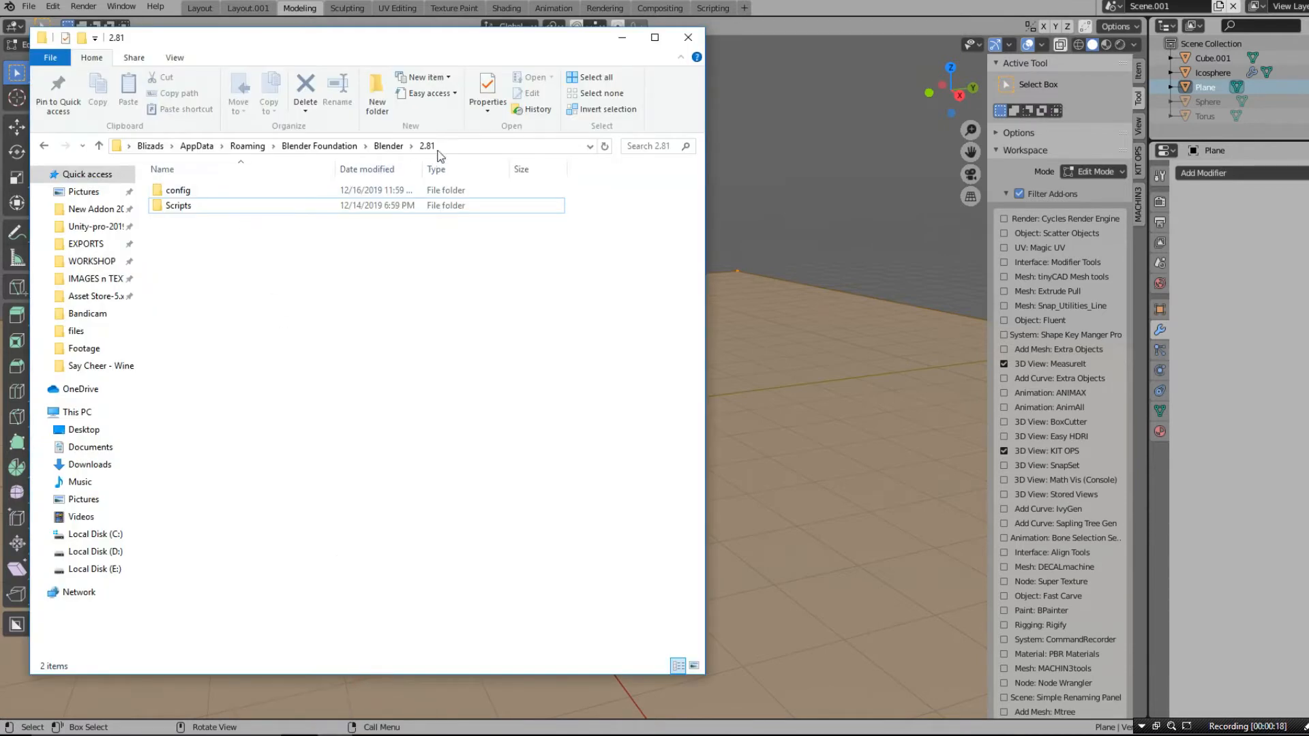
{"action": "left_click_drag", "start_coordinate": [259, 271], "coordinate": [161, 179]}
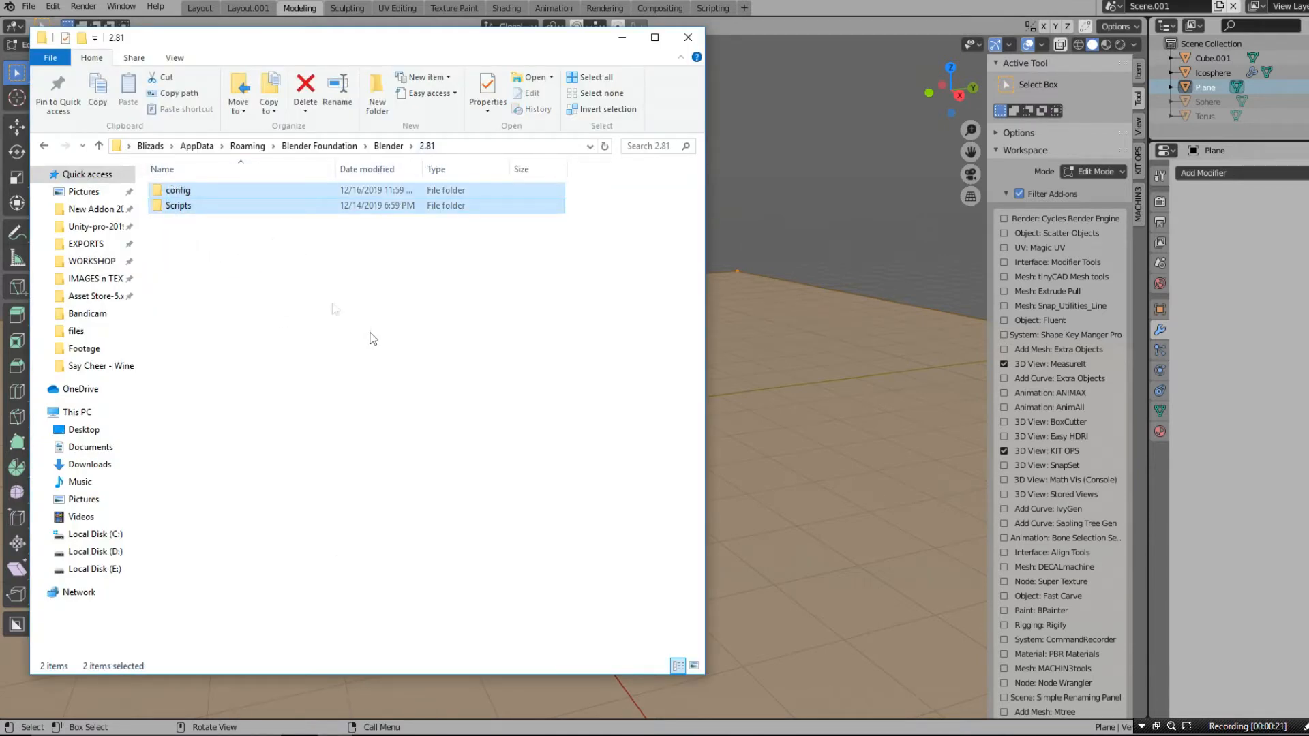
{"action": "key", "text": "Delete"}
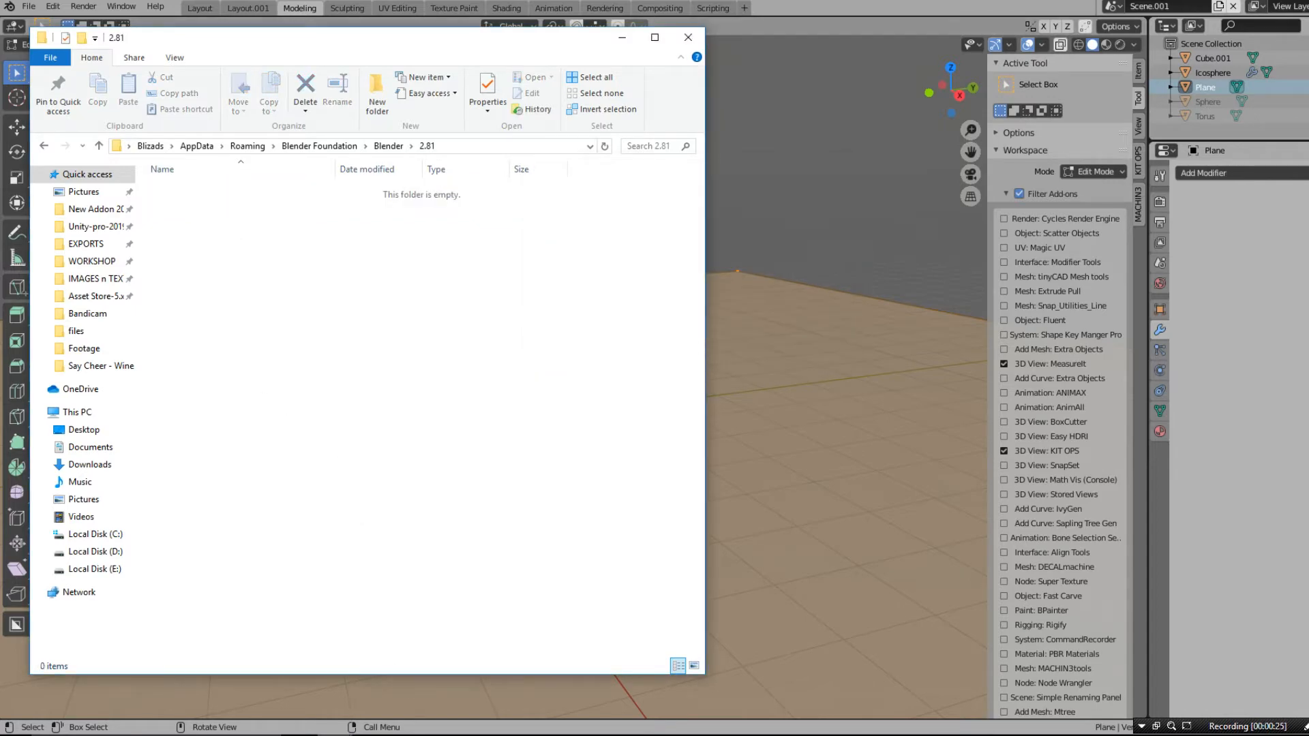
- Extract the config and Scripts folders from Modeling on White 2019-12-16 C.zip into the empty 2.81 folder
{"action": "left_click", "coordinate": [294, 702]}
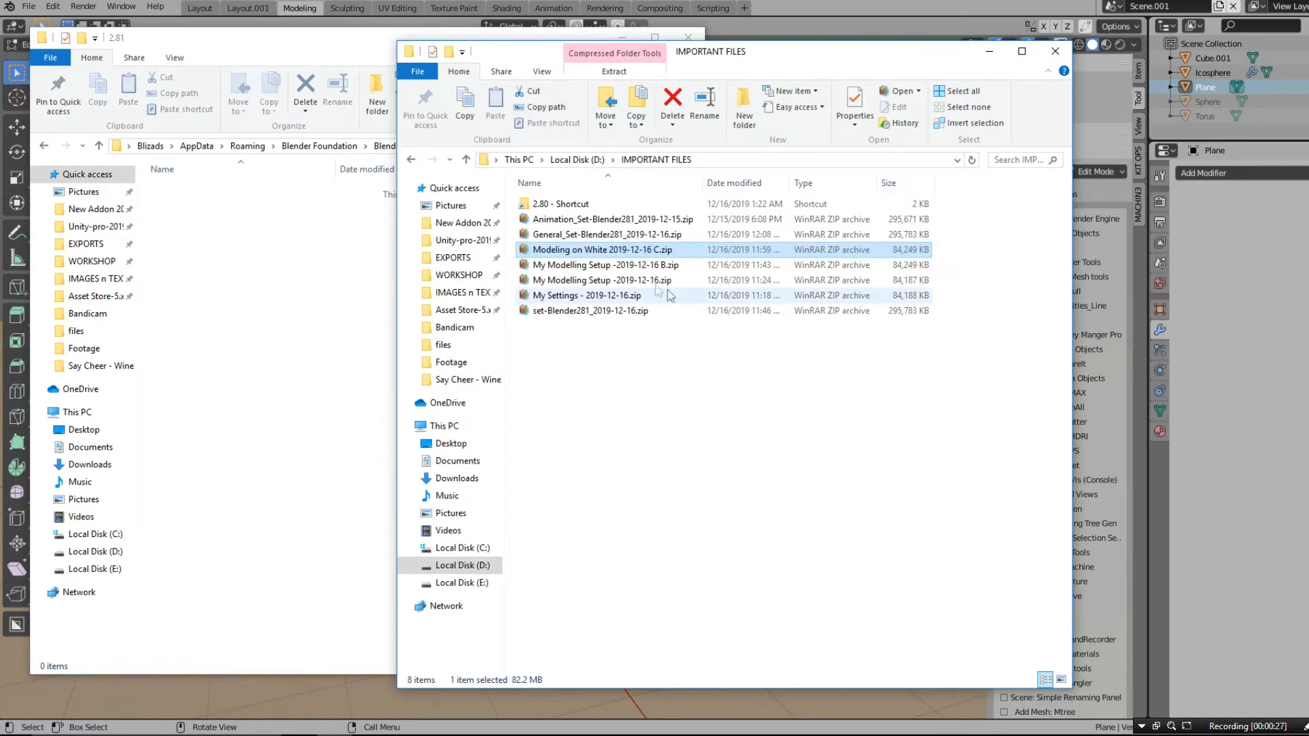
{"action": "double_click", "coordinate": [573, 250]}
{"action": "left_click", "coordinate": [518, 443]}
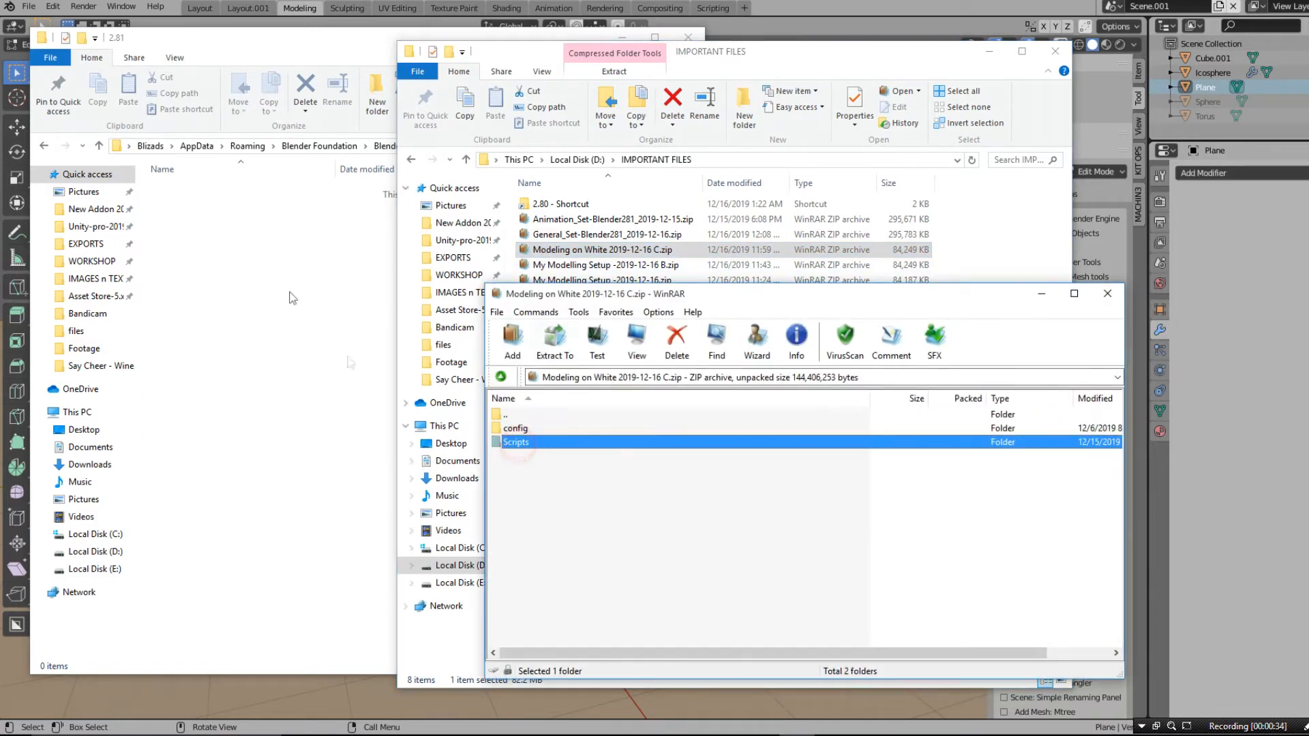
{"action": "left_click_drag", "start_coordinate": [528, 477], "coordinate": [506, 432]}
{"action": "left_click_drag", "start_coordinate": [513, 434], "coordinate": [315, 333]}
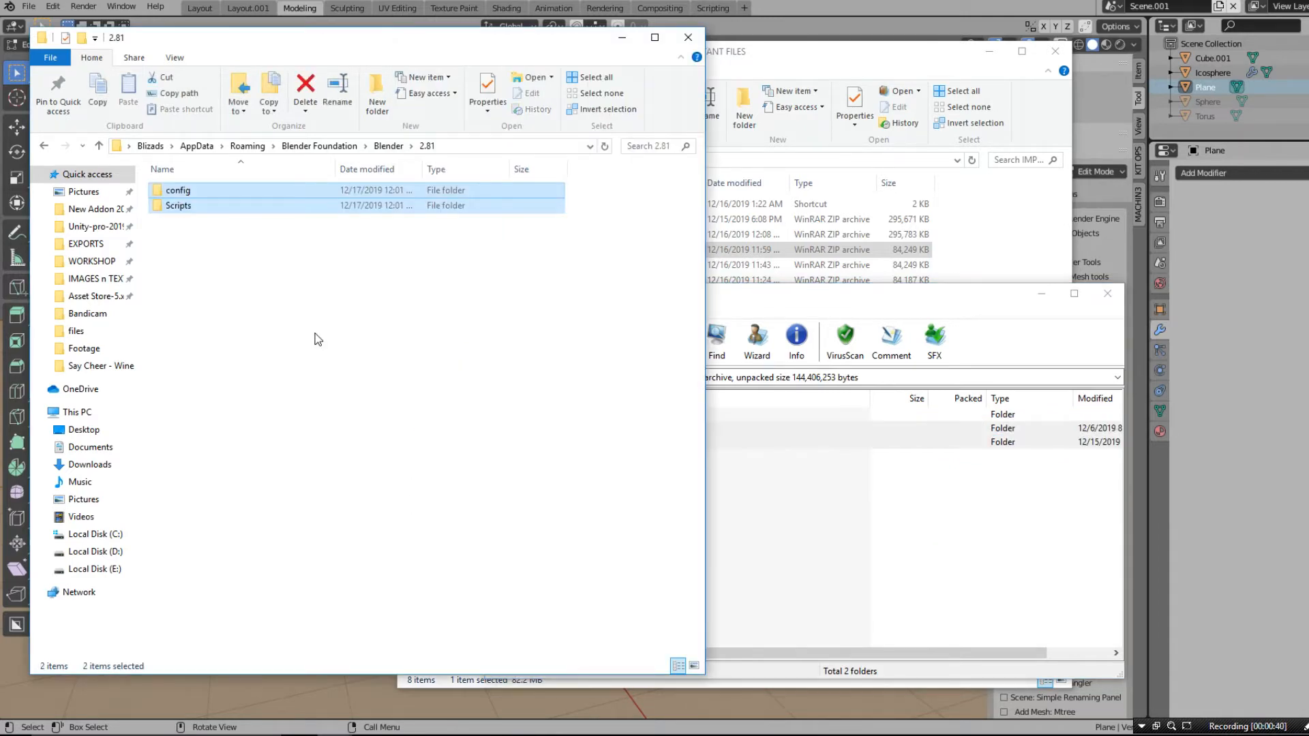
- Switch back to Blender and create a new General file to load the restored modeling setup
{"action": "left_click", "coordinate": [654, 9]}
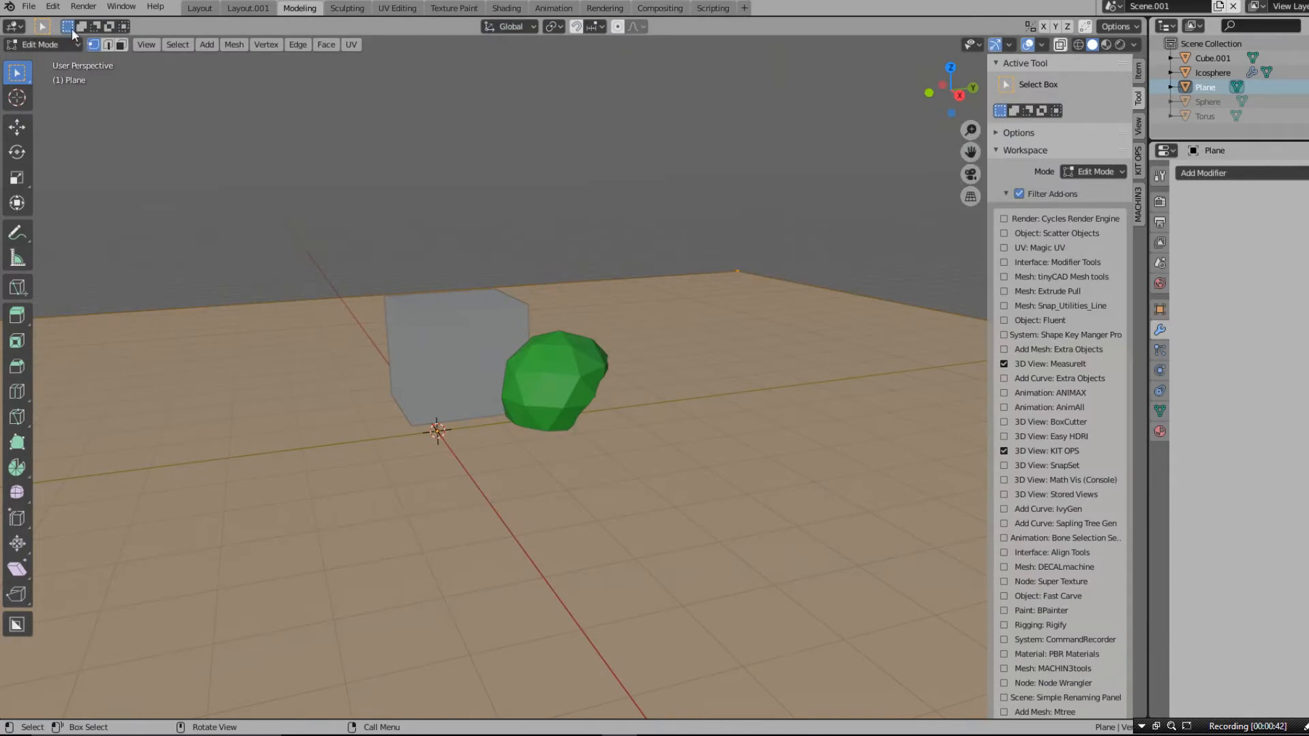
{"action": "left_click", "coordinate": [29, 8]}
{"action": "mouse_move", "coordinate": [46, 22]}
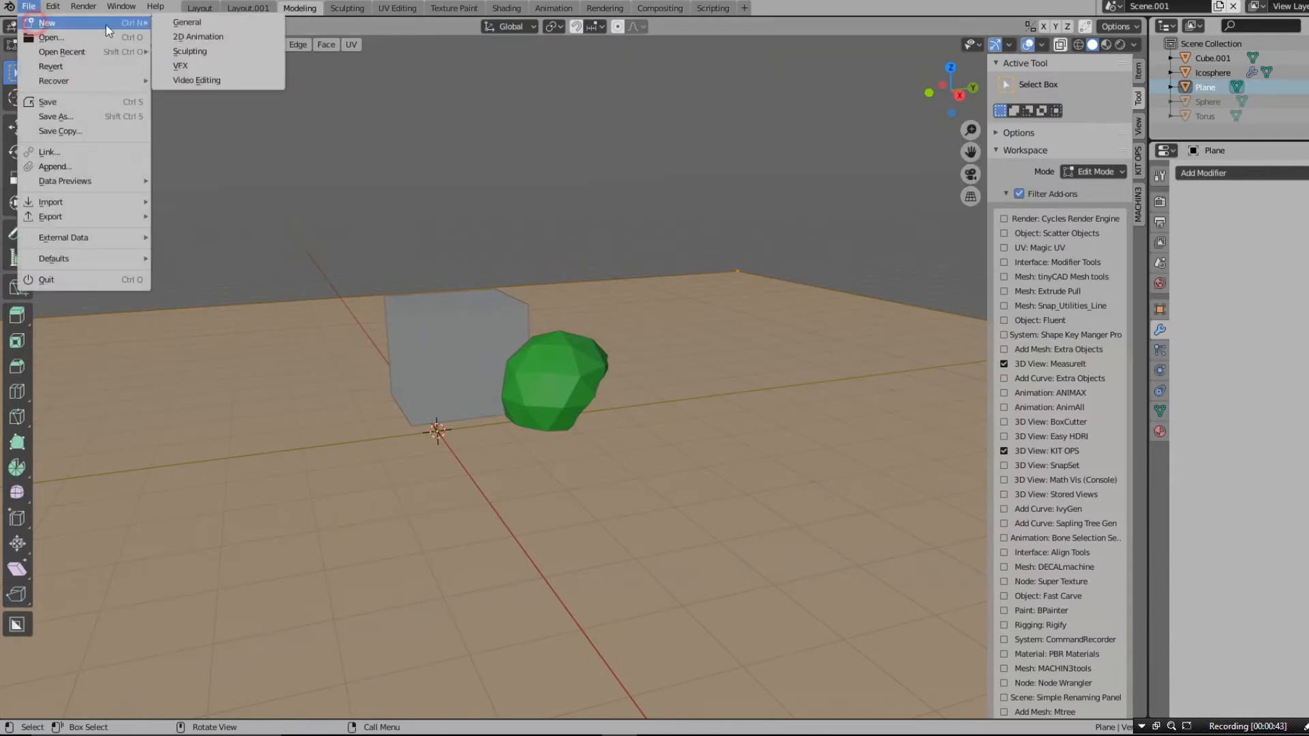
{"action": "left_click", "coordinate": [195, 22]}
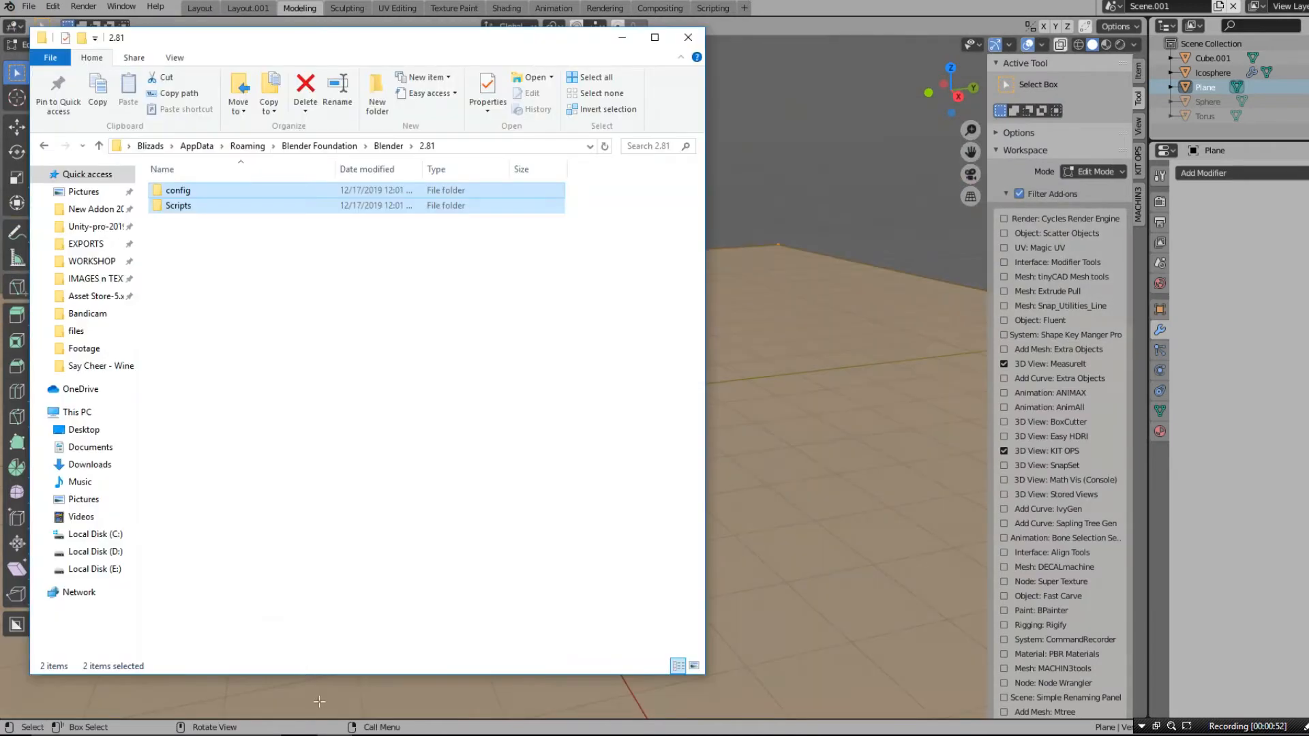
- Return to File Explorer and delete only the config folder from the 2.81 settings folder
{"action": "mouse_move", "coordinate": [307, 726]}
{"action": "left_click", "coordinate": [294, 671]}
{"action": "left_click", "coordinate": [655, 440]}
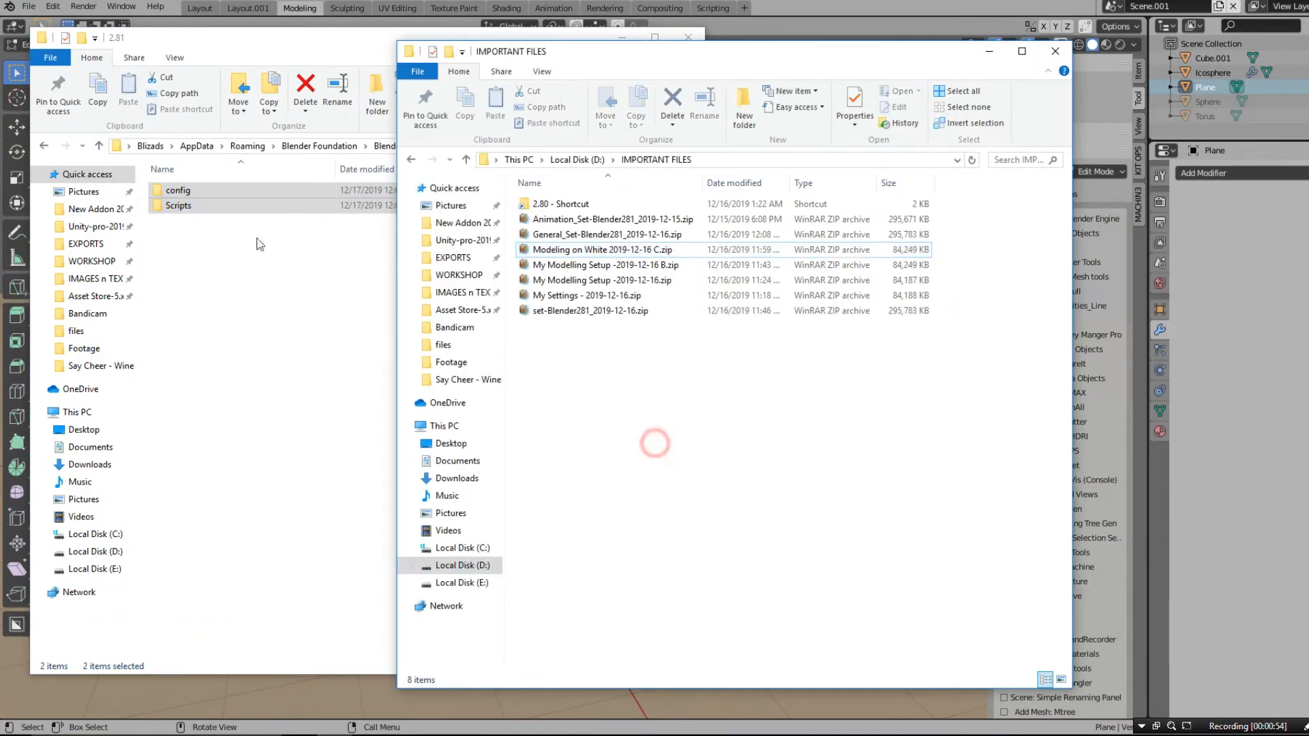
{"action": "left_click", "coordinate": [198, 192]}
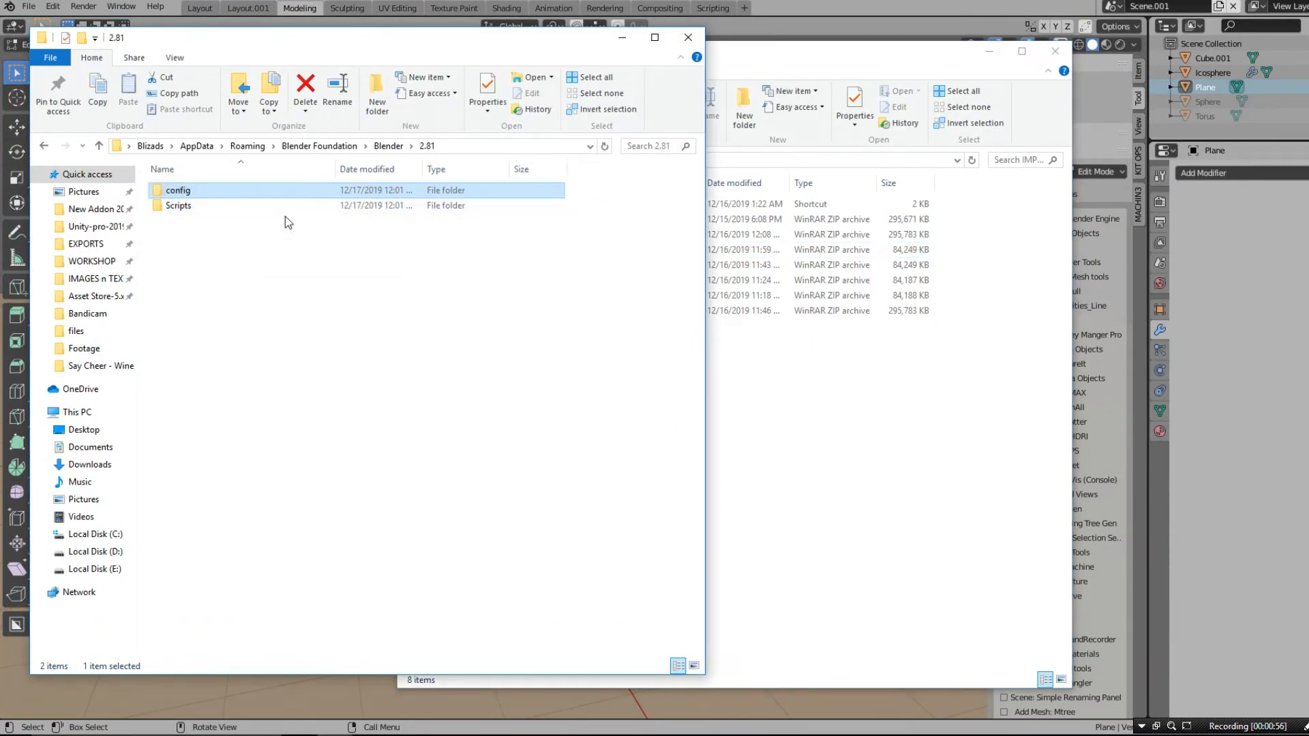
{"action": "key", "text": "Delete"}
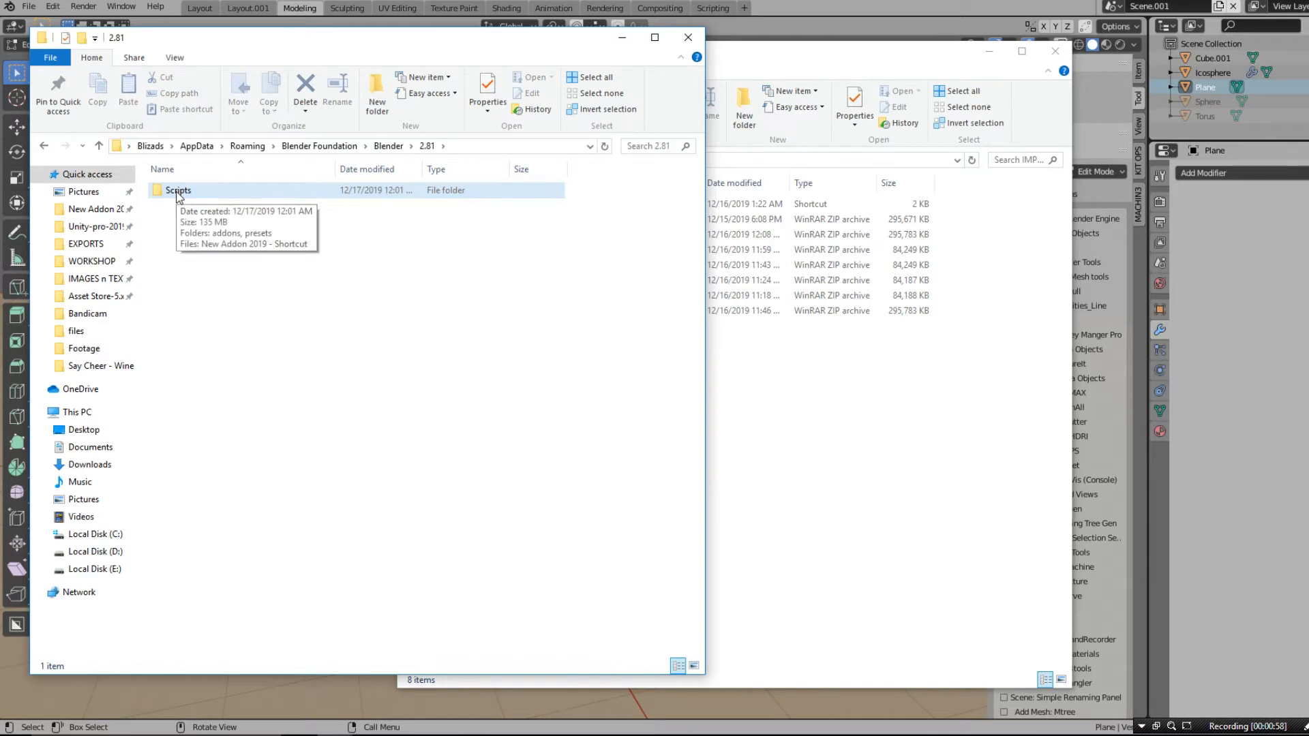
- Extract only the config folder from set-Blender281_2019-12-16.zip into the 2.81 folder
{"action": "left_click", "coordinate": [854, 458]}
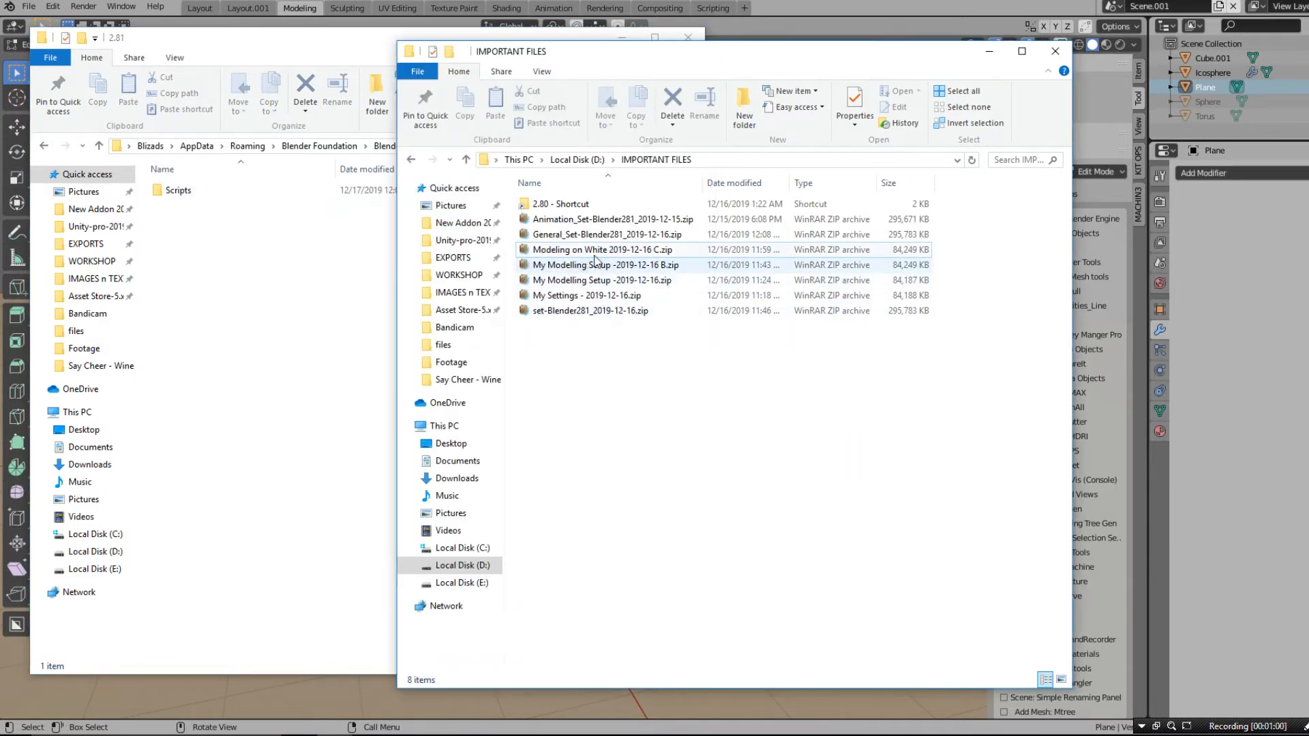
{"action": "left_click", "coordinate": [561, 312]}
{"action": "double_click", "coordinate": [561, 312]}
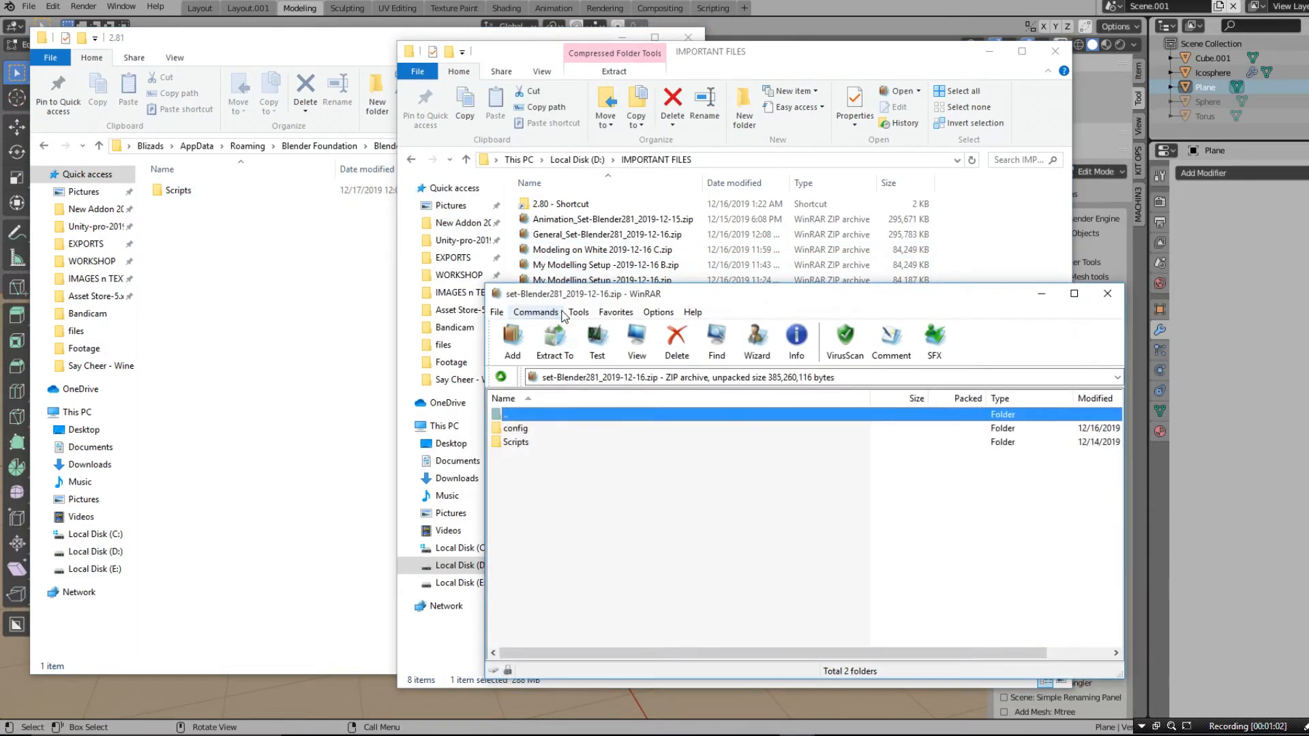
{"action": "left_click_drag", "start_coordinate": [512, 428], "coordinate": [232, 294]}
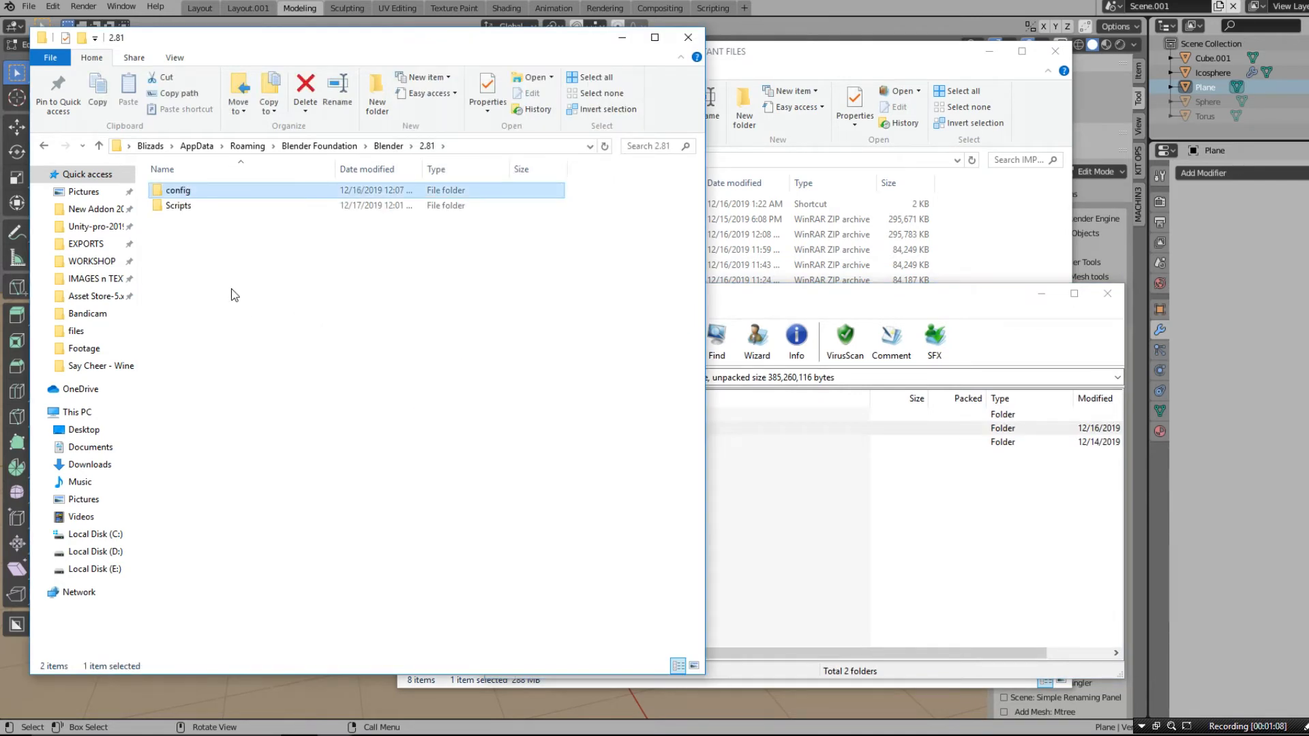
{"action": "left_click", "coordinate": [999, 533]}
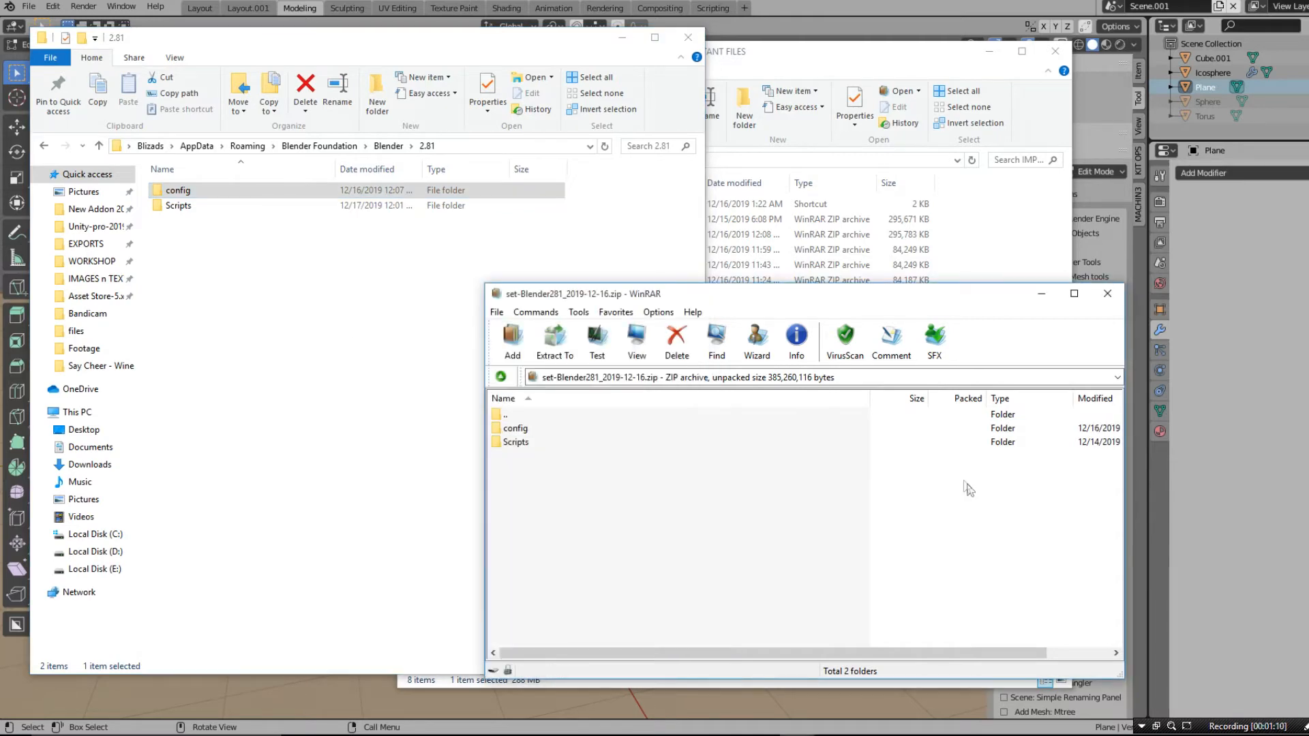
- Switch back to Blender and start a new General file using the replaced config
{"action": "left_click", "coordinate": [811, 4]}
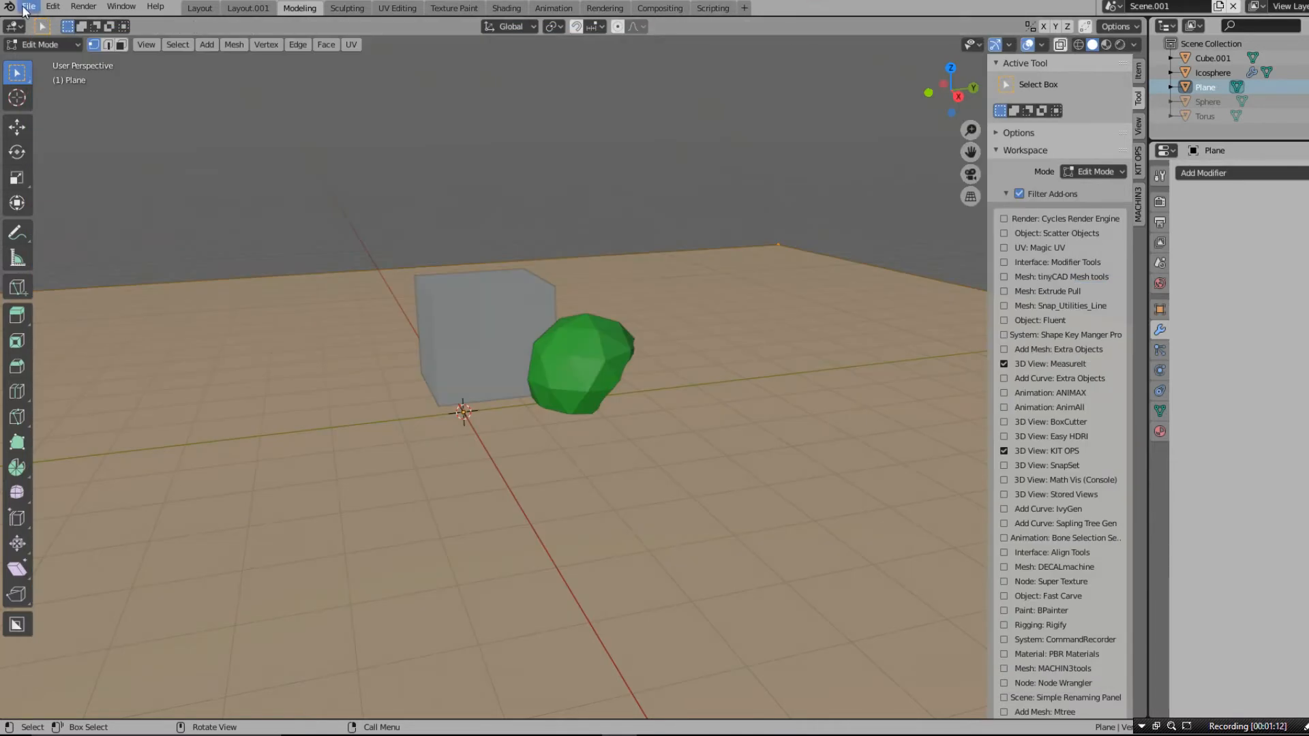
{"action": "left_click", "coordinate": [29, 6]}
{"action": "mouse_move", "coordinate": [43, 26]}
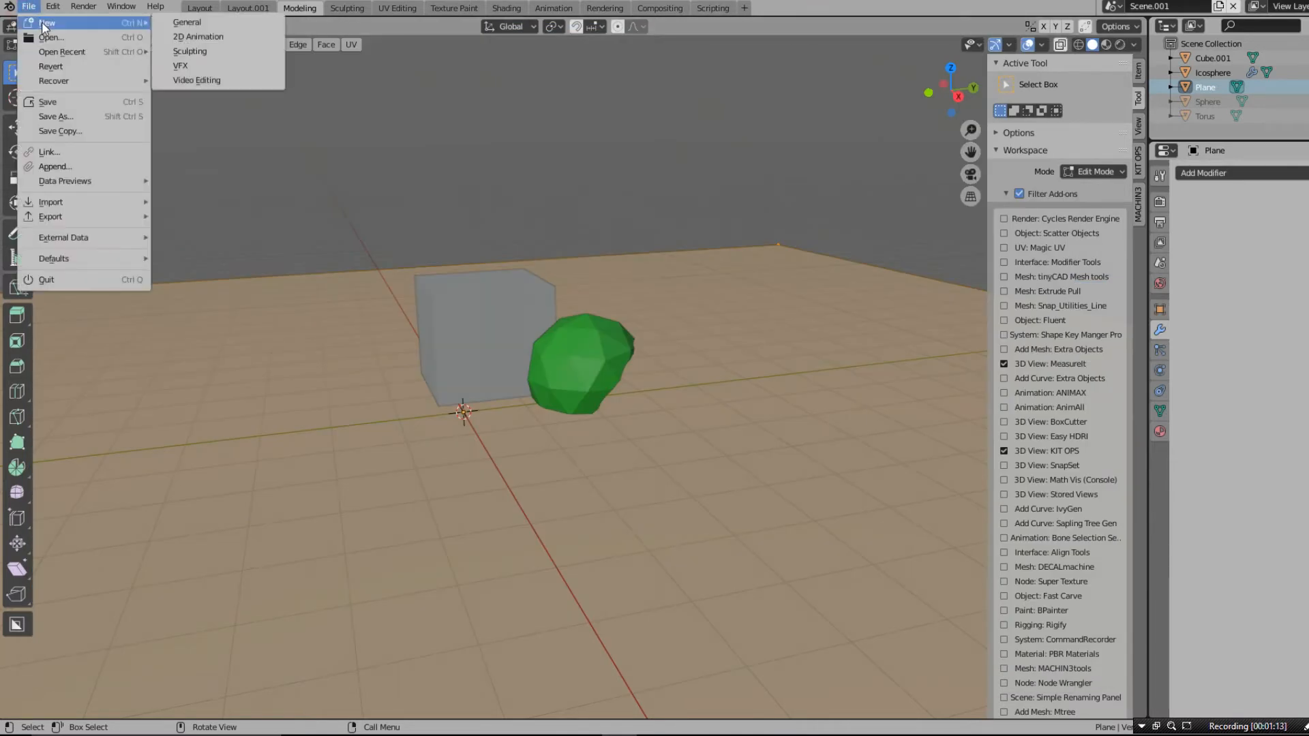
{"action": "left_click", "coordinate": [187, 23]}
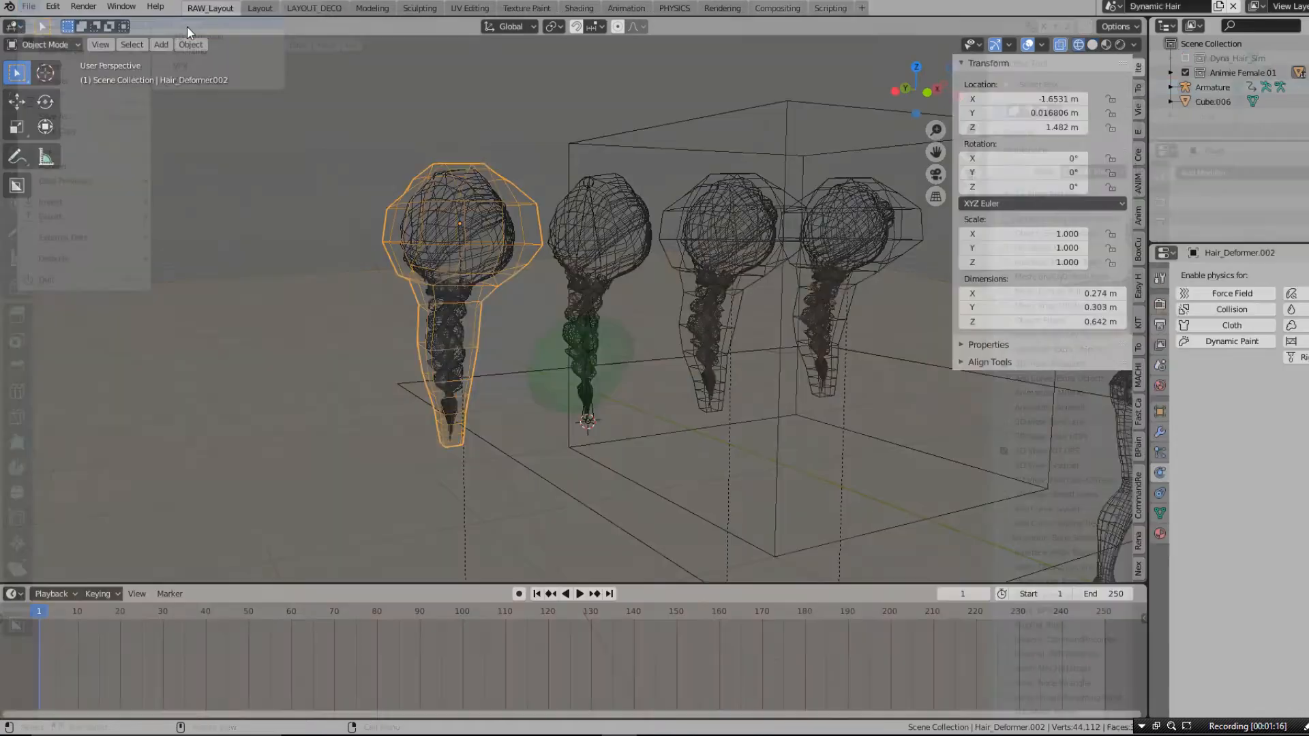
- Examine the loaded character and hair scene, and look through the LAYOUT_DECO, Modeling, Sculpting and UV Editing workspaces
{"action": "scroll", "coordinate": [404, 213], "scroll_direction": "down", "scroll_amount": 2}
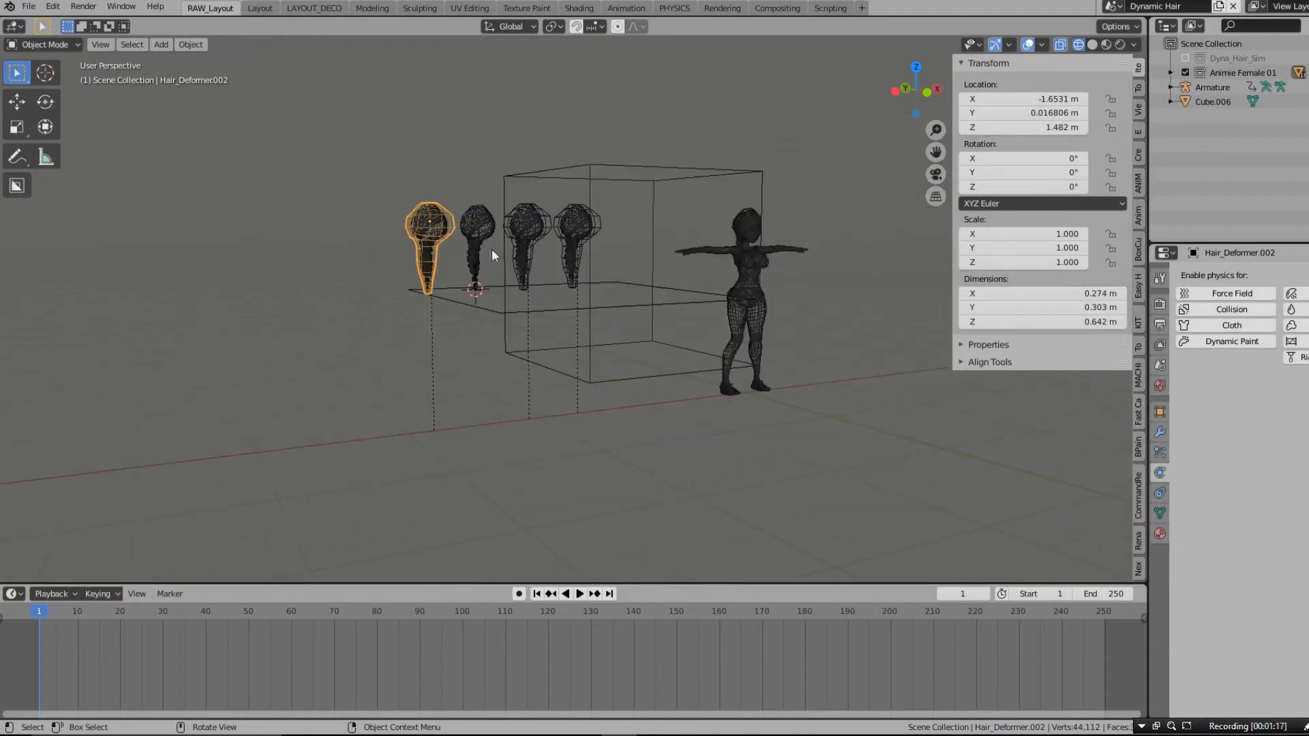
{"action": "middle_click_drag", "start_coordinate": [624, 315], "coordinate": [656, 366]}
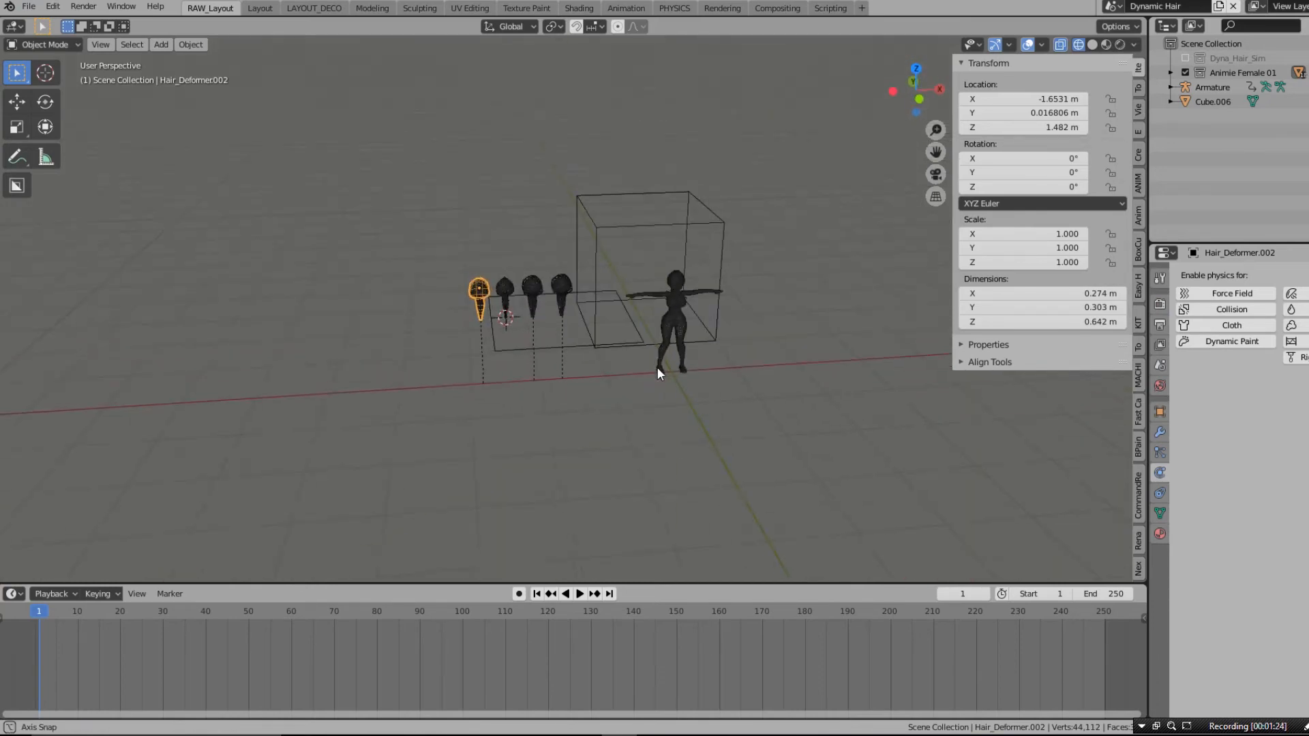
{"action": "scroll", "coordinate": [571, 331], "scroll_direction": "up", "scroll_amount": 2}
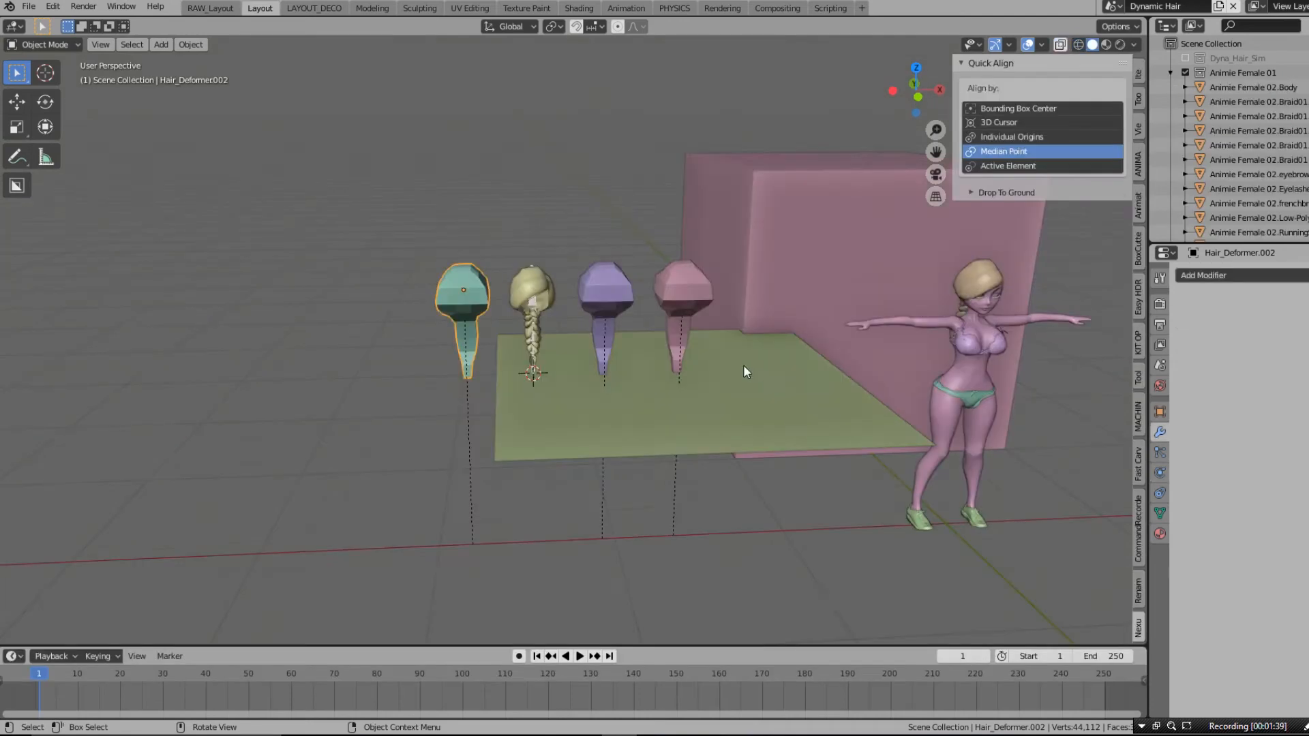
{"action": "mouse_move", "coordinate": [745, 371]}
{"action": "middle_mouse_down"}
{"action": "mouse_move", "coordinate": [716, 362]}
{"action": "mouse_move", "coordinate": [824, 362]}
{"action": "middle_mouse_up"}
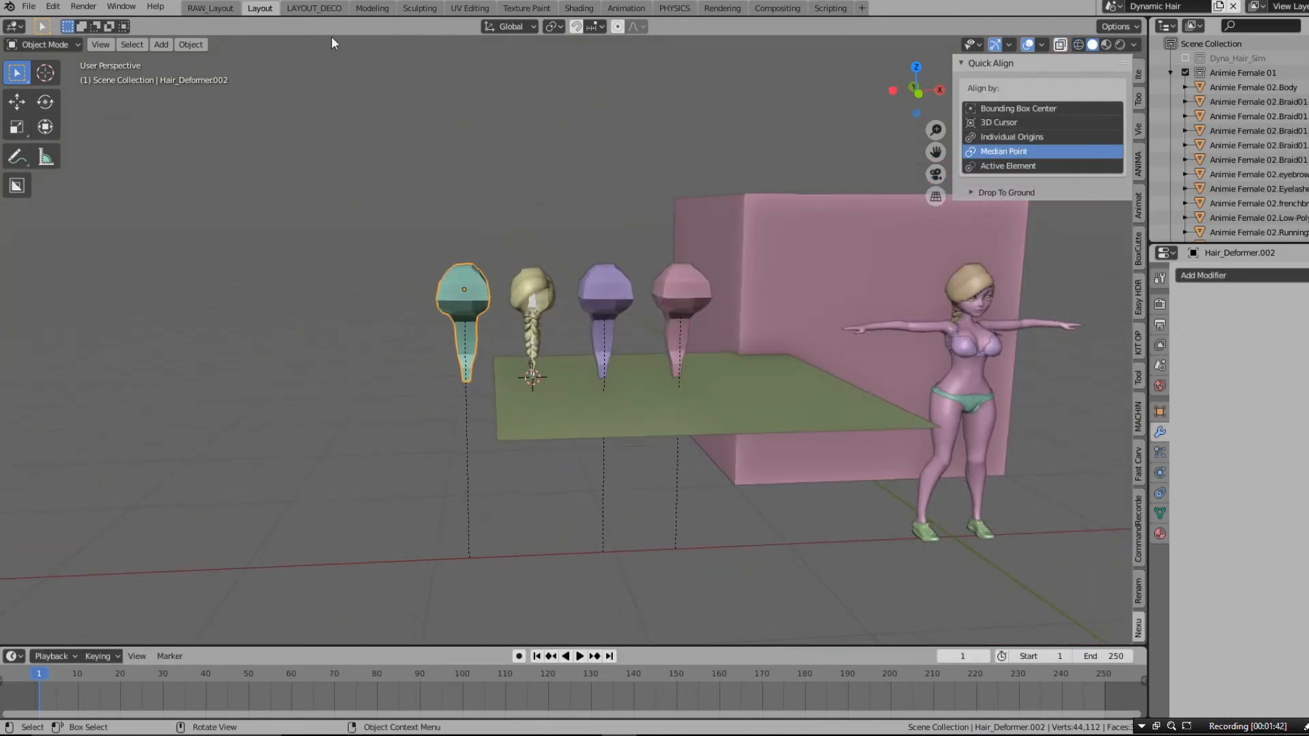
{"action": "left_click", "coordinate": [324, 10]}
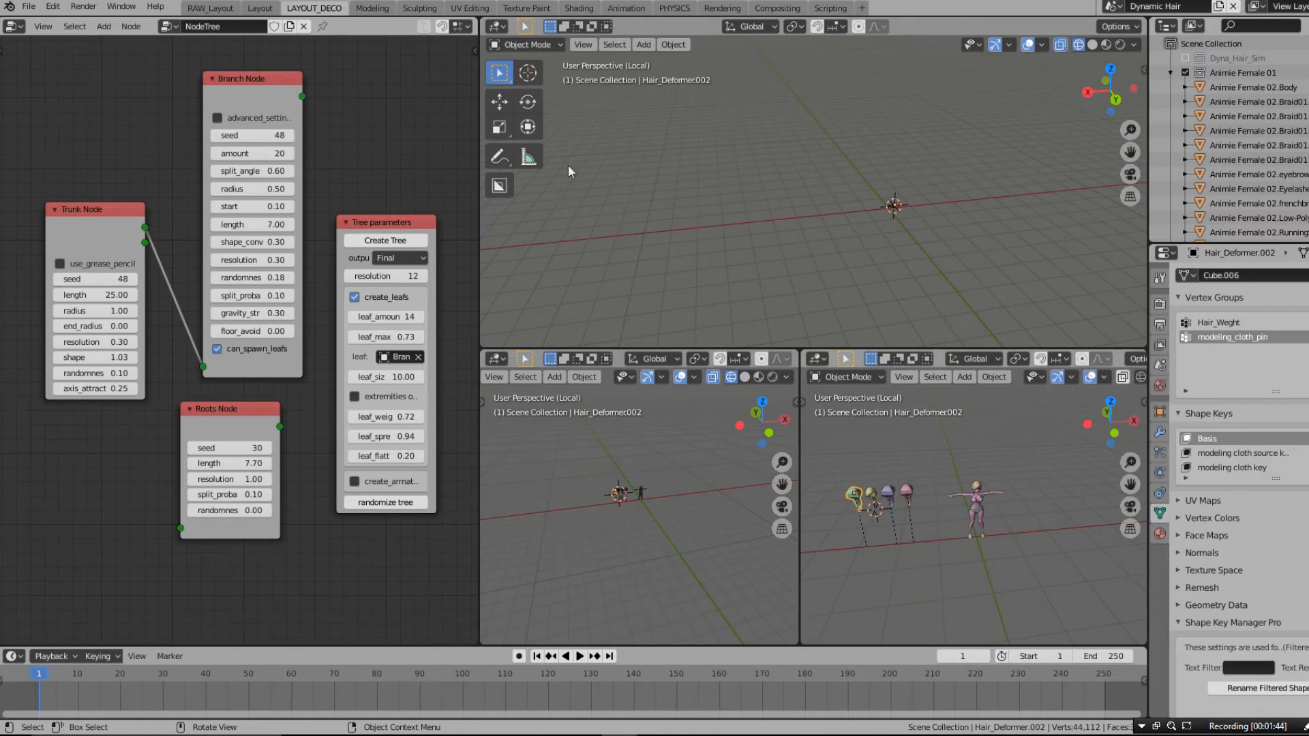
{"action": "left_click", "coordinate": [379, 9]}
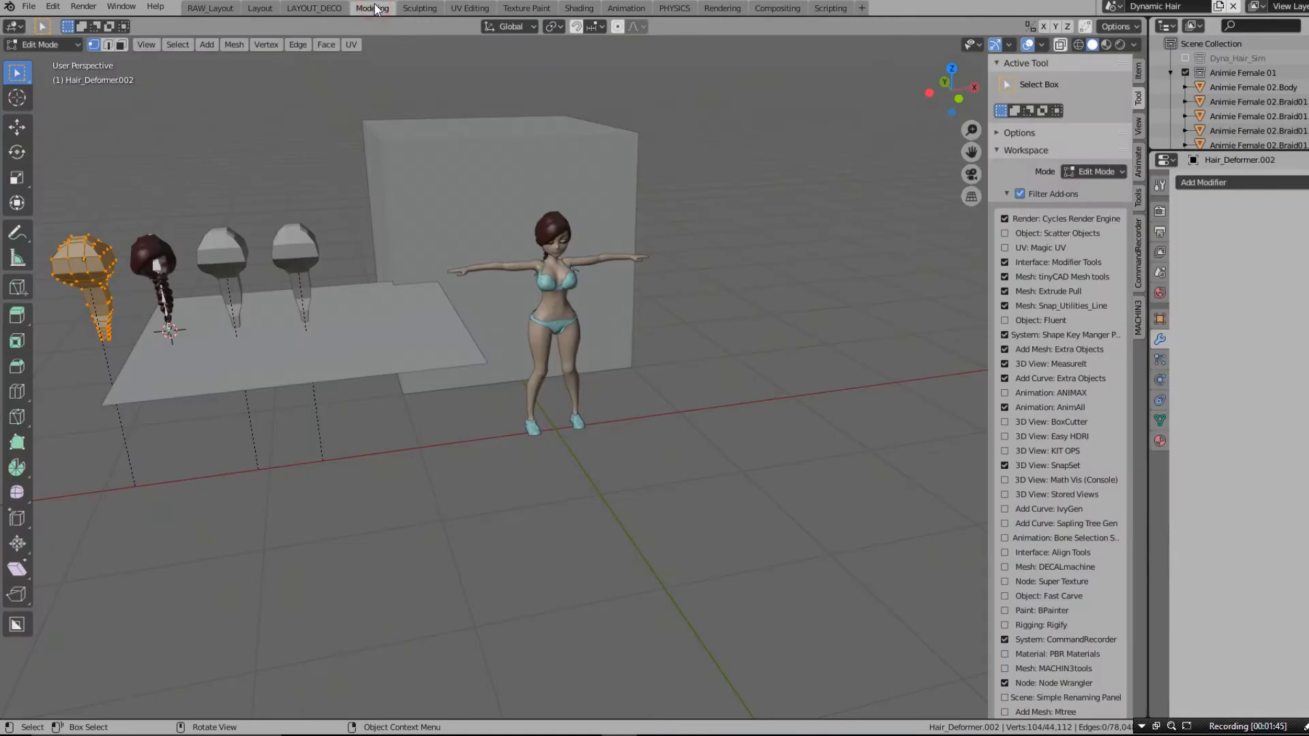
{"action": "left_click", "coordinate": [418, 8]}
{"action": "left_click", "coordinate": [467, 8]}
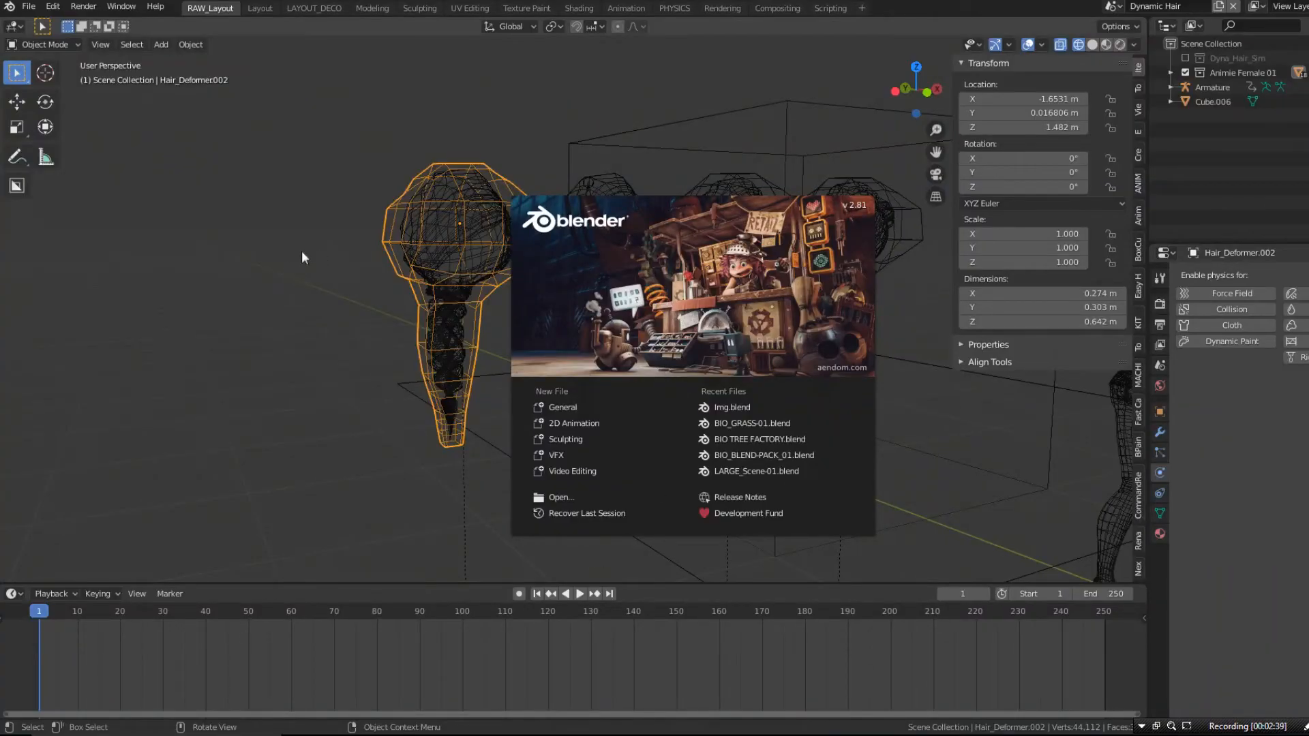
- Dismiss the splash screen and view the wireframe hair objects and character from another angle
{"action": "left_click", "coordinate": [302, 258]}
{"action": "scroll", "coordinate": [276, 194], "scroll_direction": "down", "scroll_amount": 4}
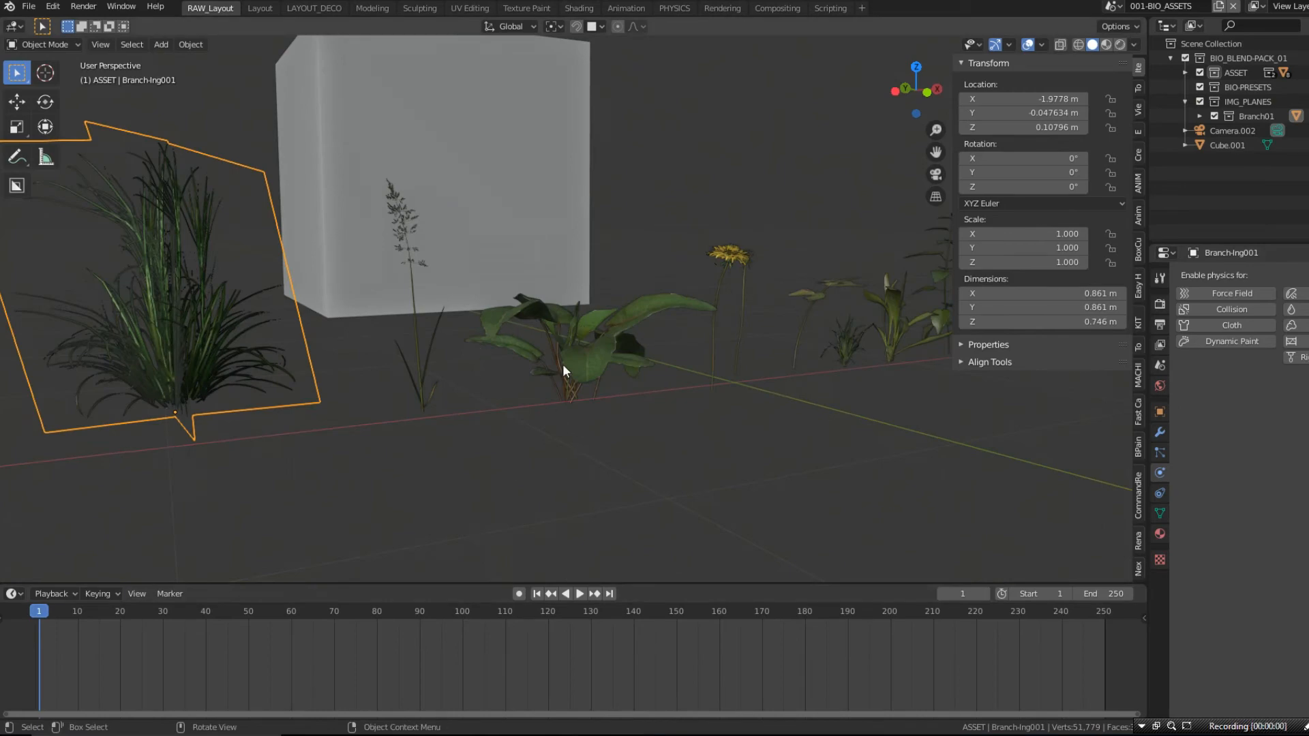
{"action": "middle_click_drag", "start_coordinate": [562, 364], "coordinate": [590, 388]}
{"action": "middle_click_drag", "start_coordinate": [591, 389], "coordinate": [555, 301], "text": "shift"}
{"action": "scroll", "coordinate": [555, 300], "scroll_direction": "up", "scroll_amount": 3}
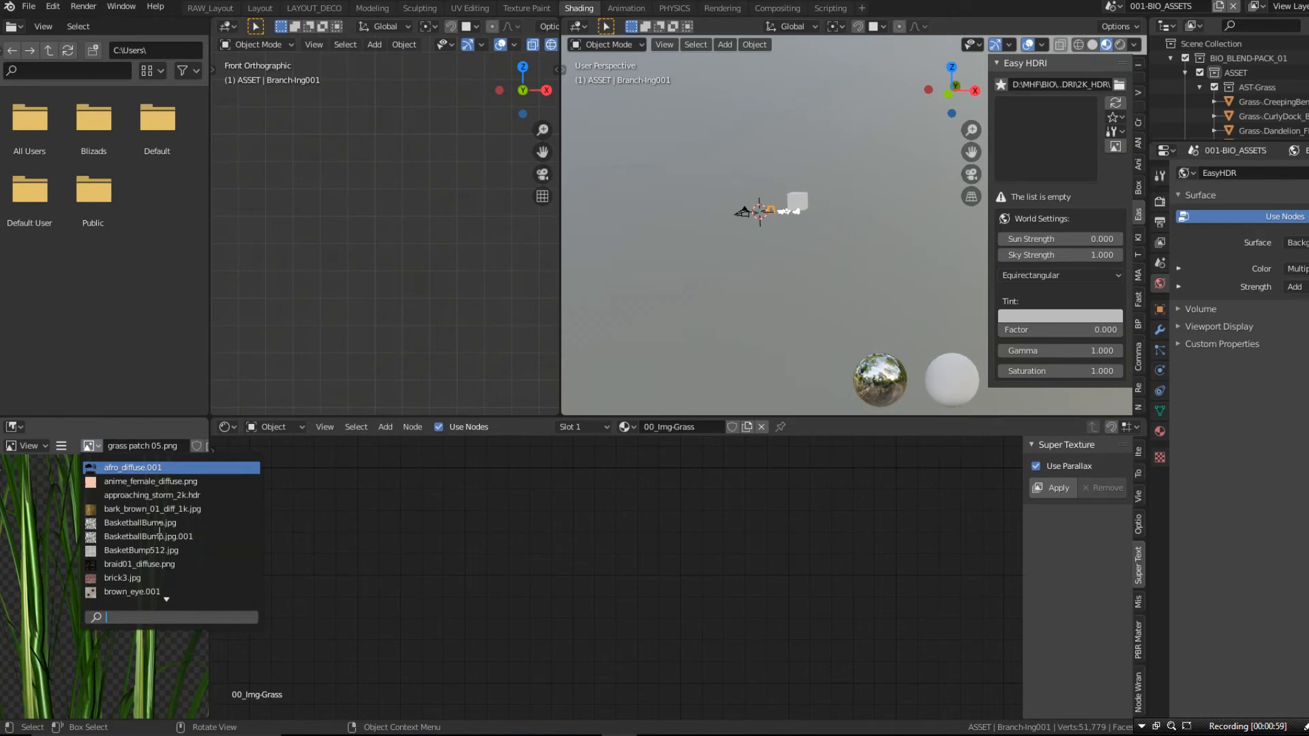
- Look through the image list in the Shading workspace and inspect the grass plant in the 3D view
{"action": "scroll", "coordinate": [159, 529], "scroll_direction": "down", "scroll_amount": 20}
{"action": "scroll", "coordinate": [159, 529], "scroll_direction": "down", "scroll_amount": 20}
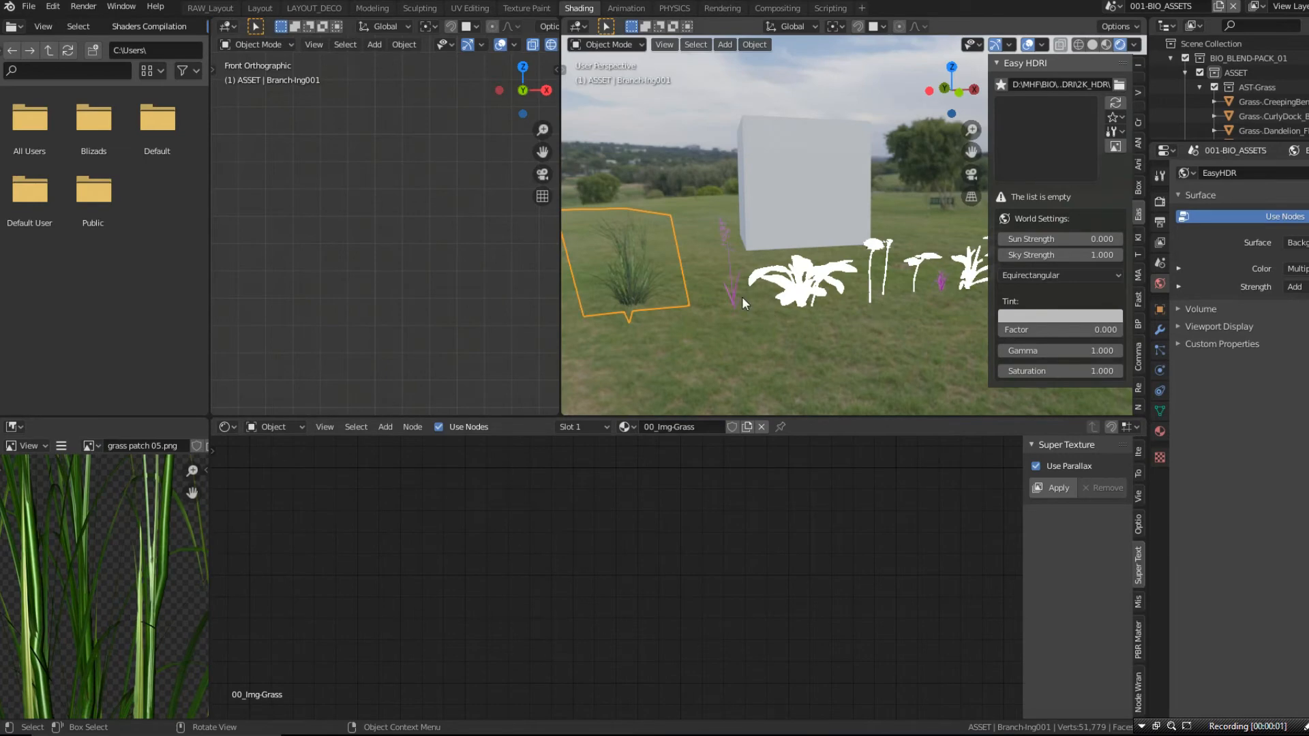
{"action": "scroll", "coordinate": [639, 276], "scroll_direction": "up", "scroll_amount": 5}
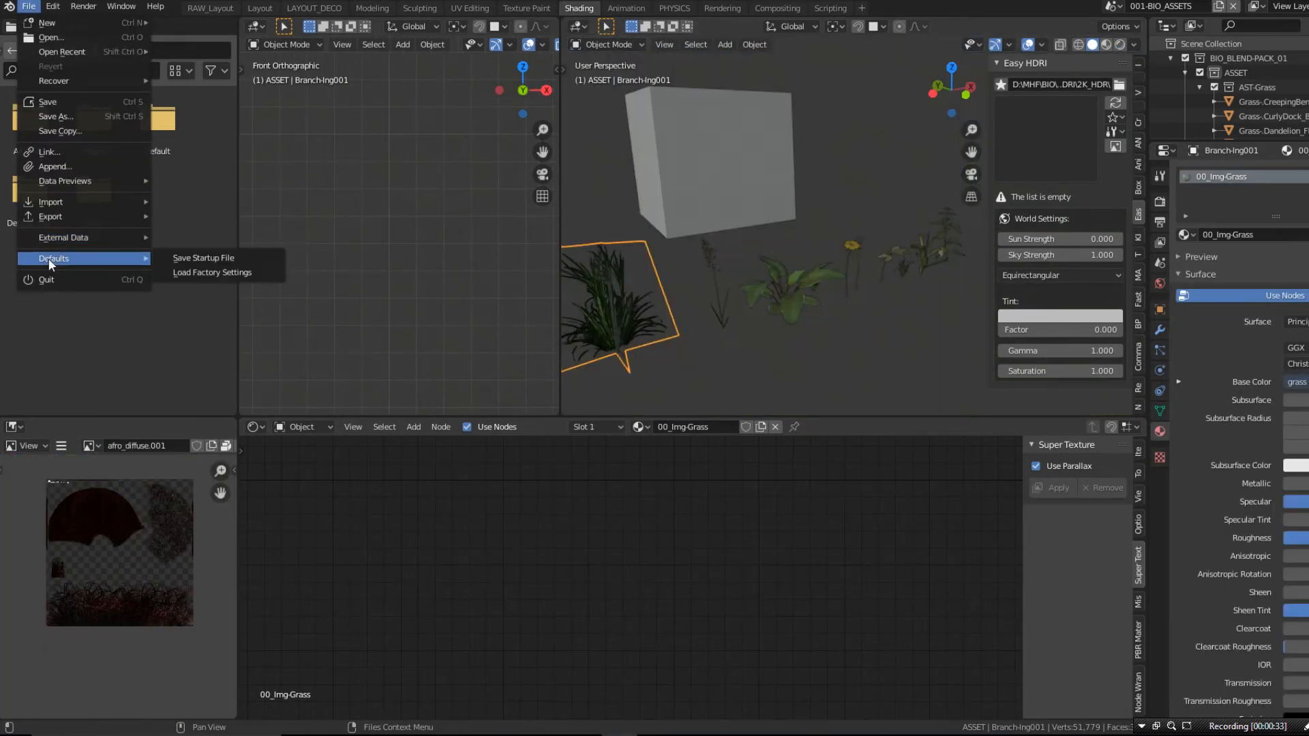
- Pack all external files into the .blend file
{"action": "mouse_move", "coordinate": [49, 238]}
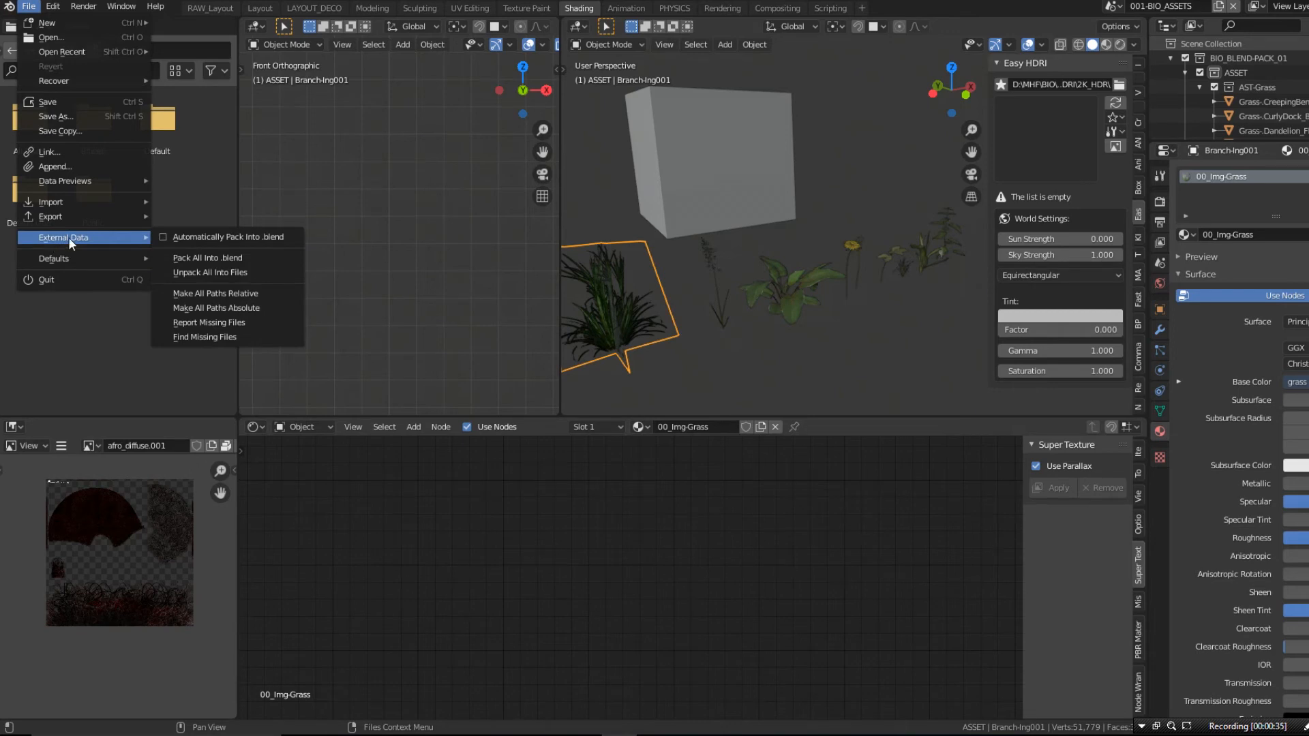
{"action": "left_click", "coordinate": [223, 258]}
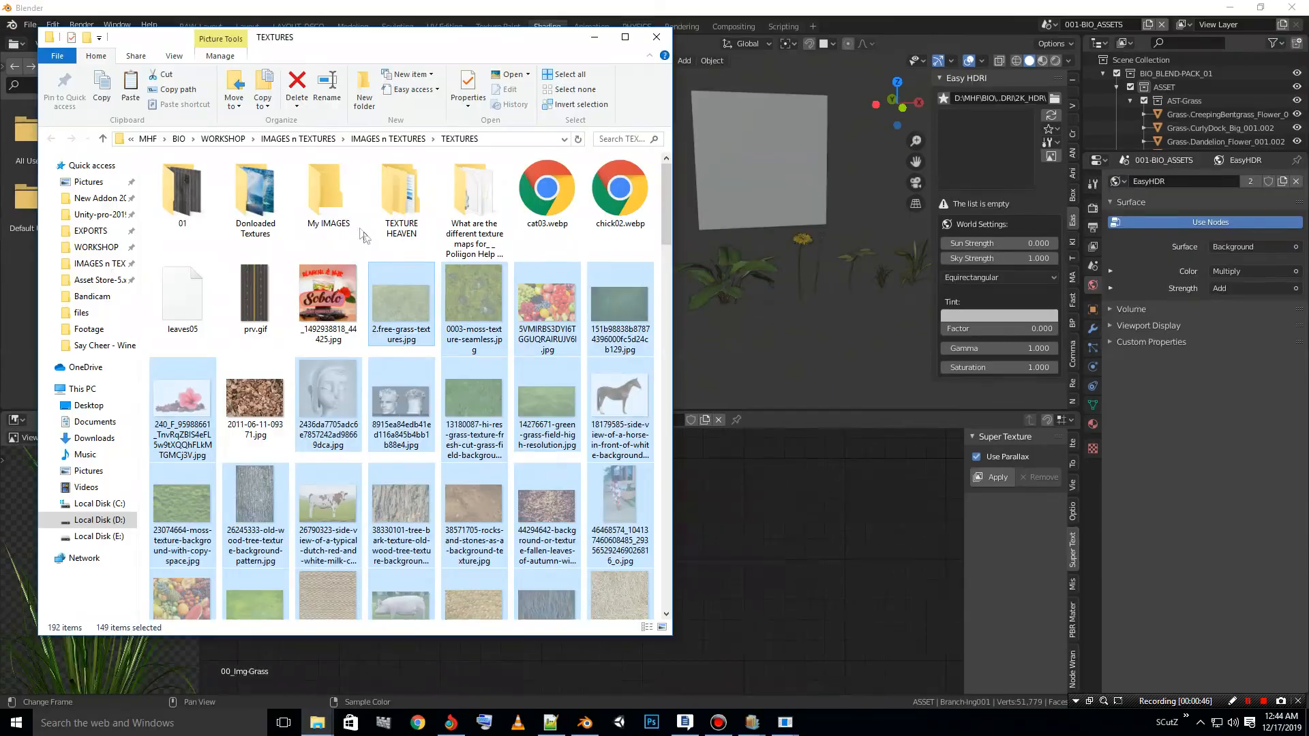
- Open the My IMAGES folder inside the TEXTURES folder in File Explorer
{"action": "left_click", "coordinate": [334, 194]}
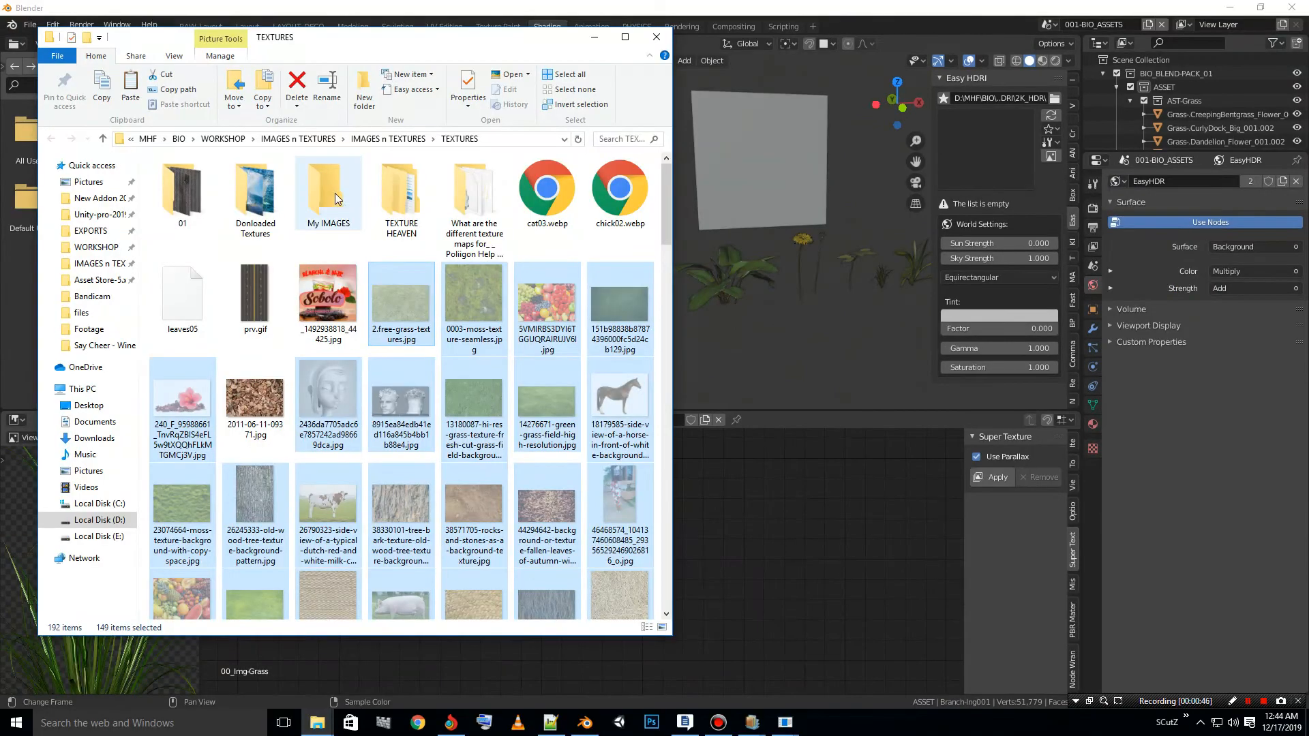
{"action": "double_click", "coordinate": [314, 190]}
{"action": "right_click", "coordinate": [387, 349]}
{"action": "left_click", "coordinate": [423, 445]}
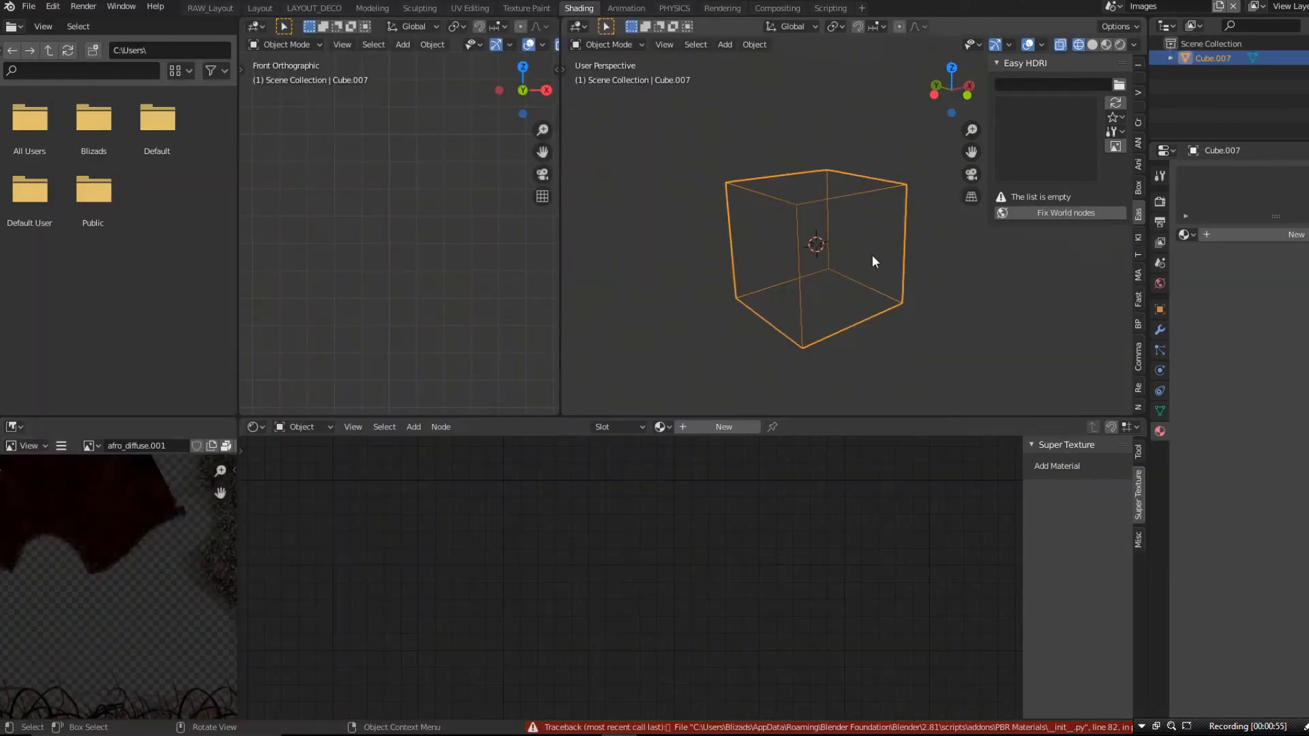
- Add a new material to Cube.007 in Blender's Images scene
{"action": "middle_click_drag", "start_coordinate": [873, 255], "coordinate": [839, 237]}
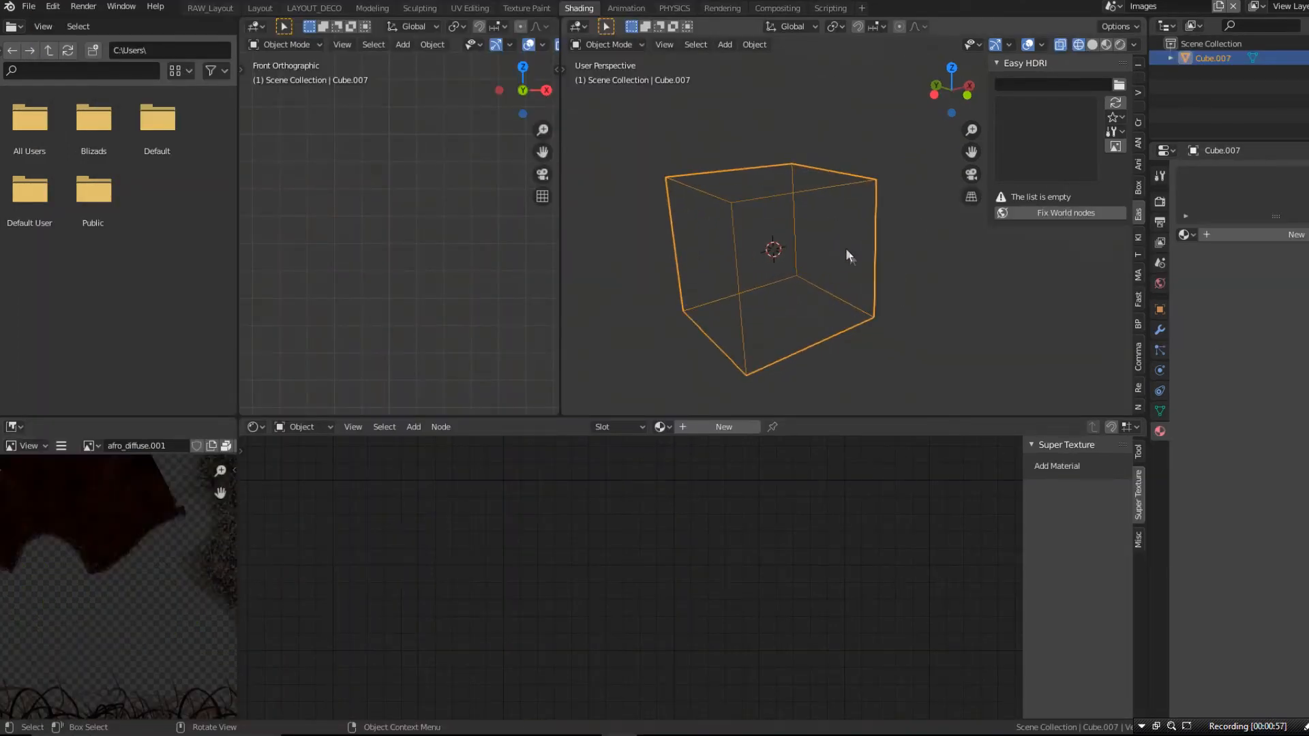
{"action": "left_click", "coordinate": [1260, 234]}
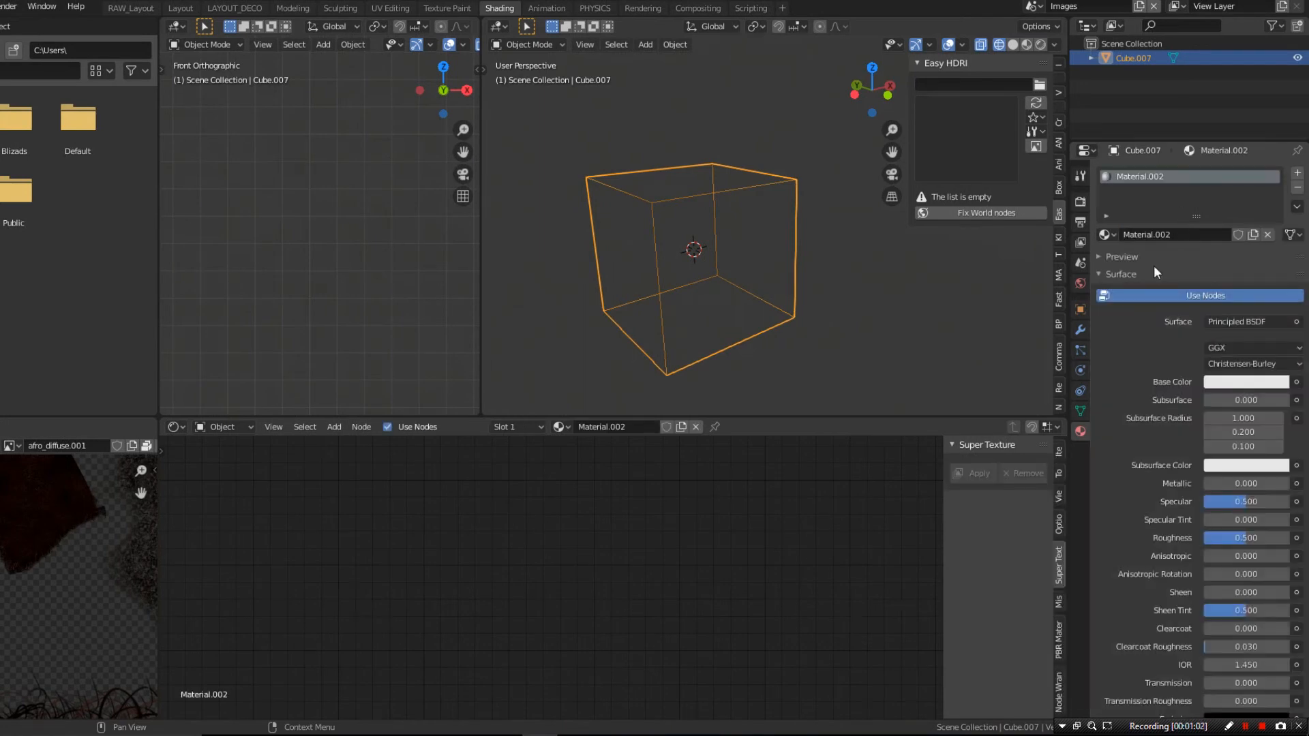
- Turn off Use Nodes for Material.002 and open the file browser for adding an Image Sequence texture
{"action": "left_click", "coordinate": [1202, 297]}
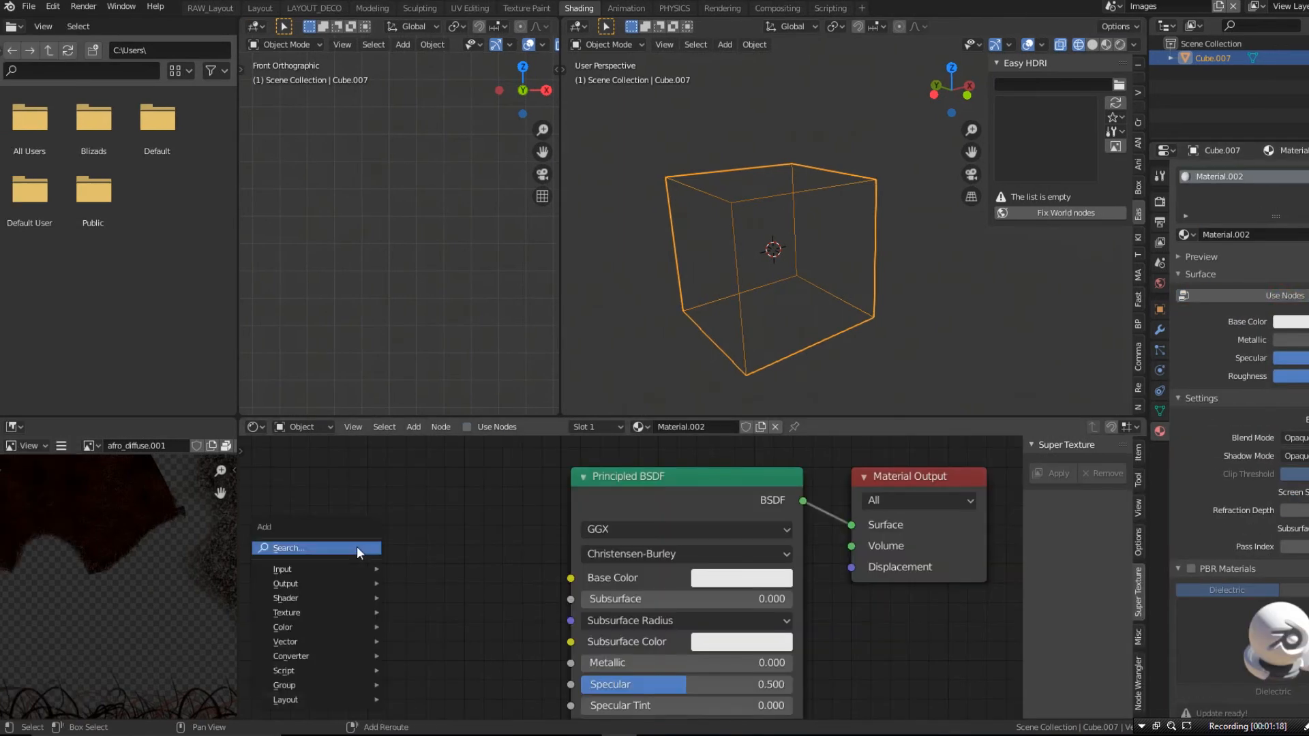
{"action": "mouse_move", "coordinate": [318, 608]}
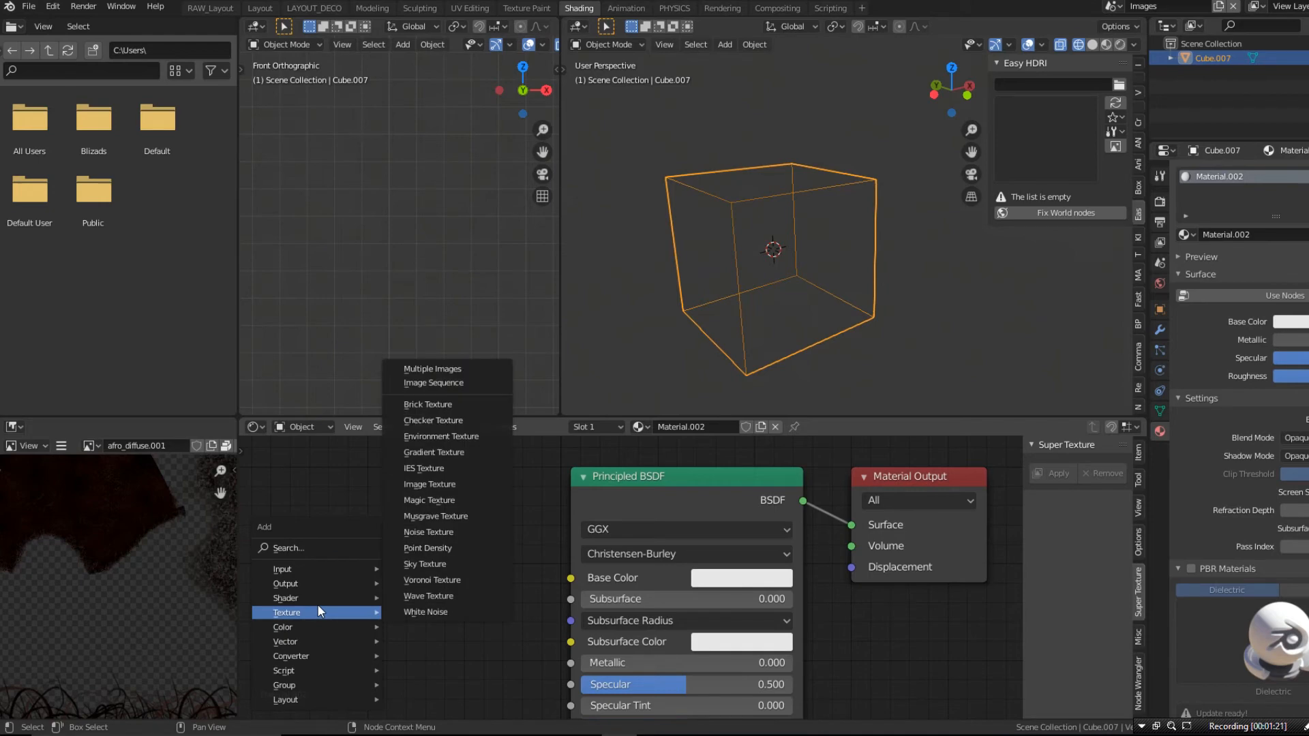
{"action": "left_click", "coordinate": [443, 384]}
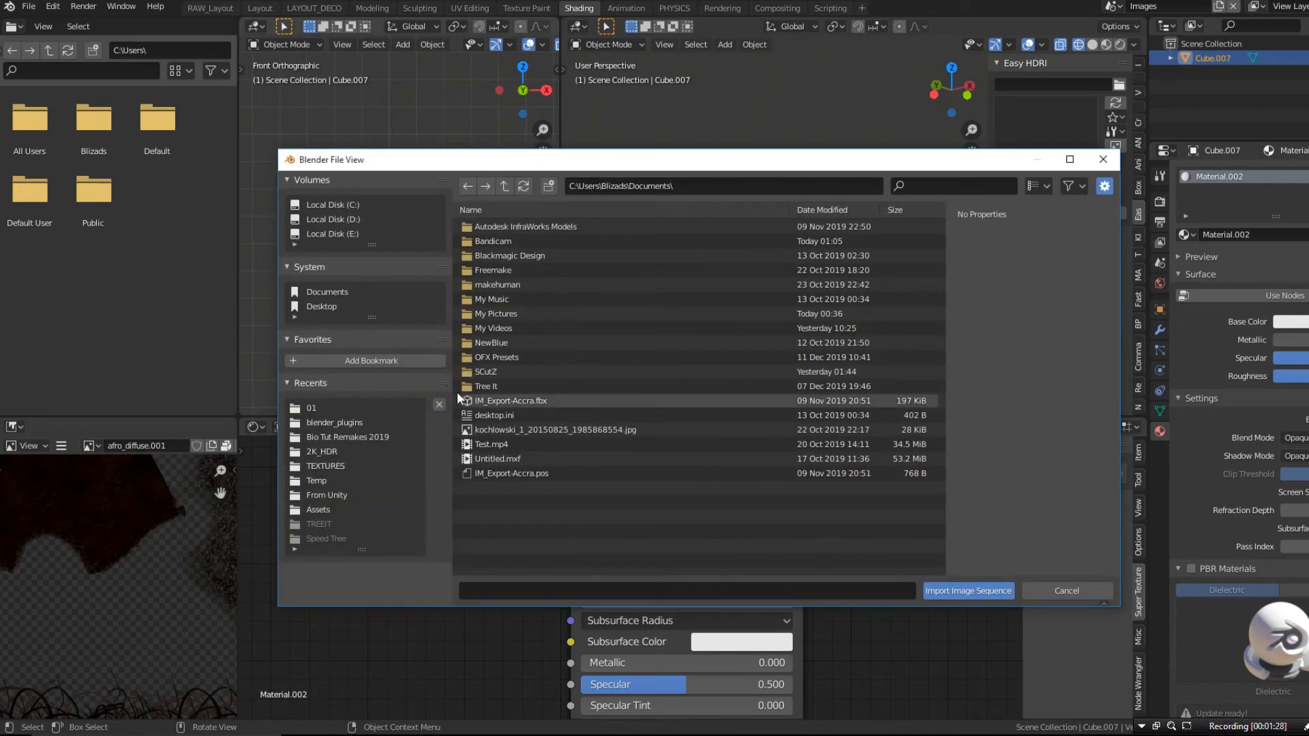
- Switch to the My IMAGES folder in File Explorer and copy its full folder path
{"action": "left_click", "coordinate": [334, 735]}
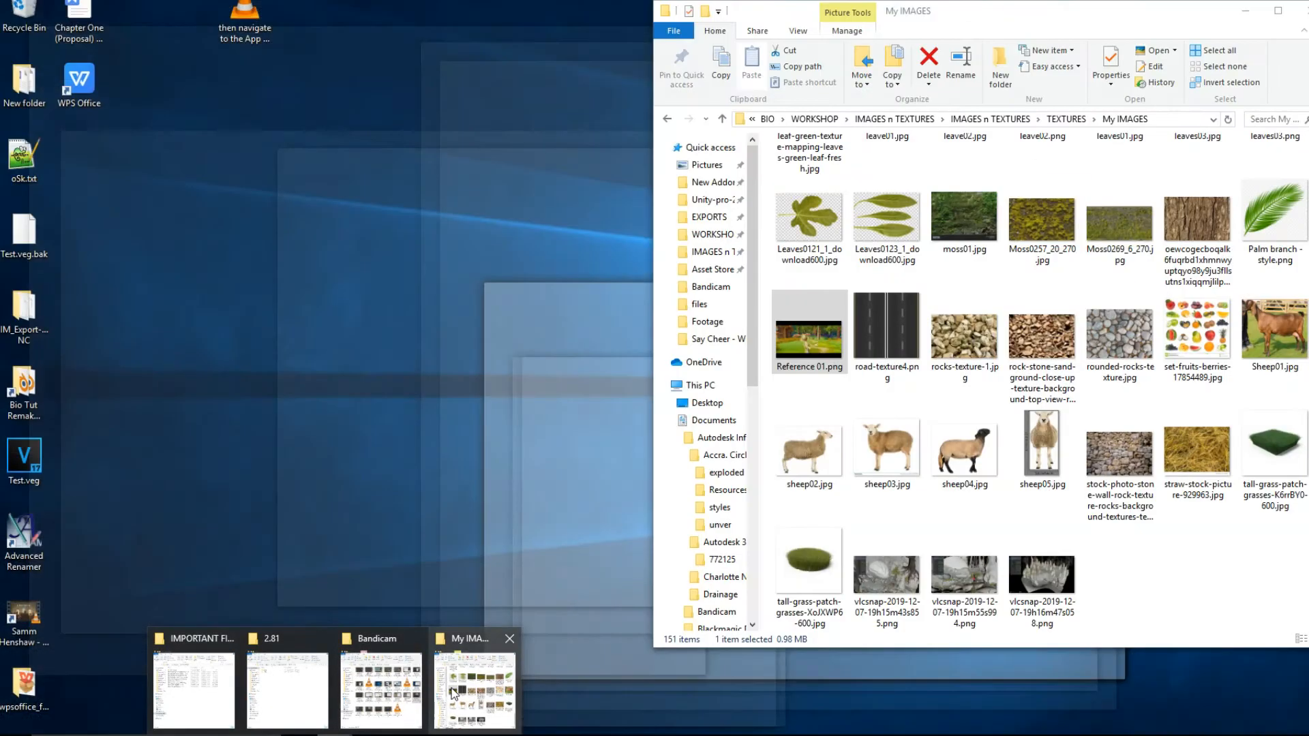
{"action": "left_click", "coordinate": [474, 690]}
{"action": "left_click", "coordinate": [1171, 119]}
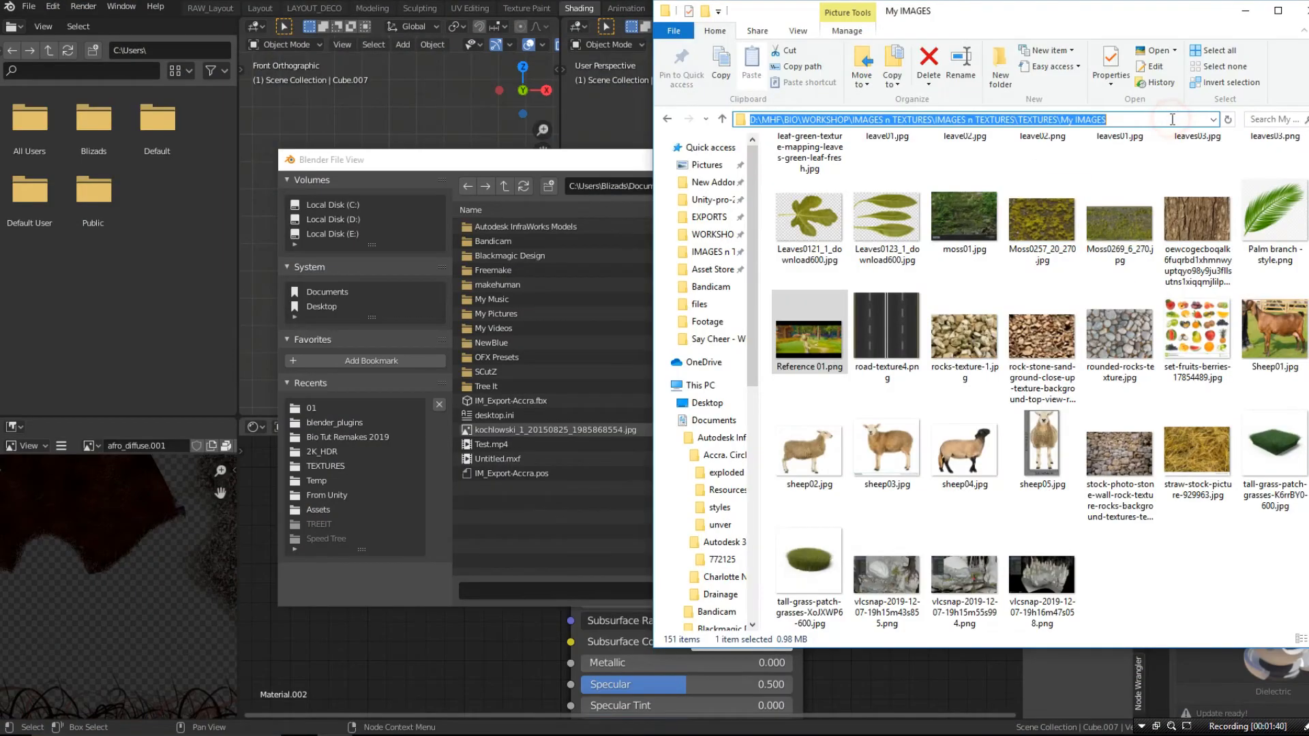
{"action": "right_click", "coordinate": [1156, 121]}
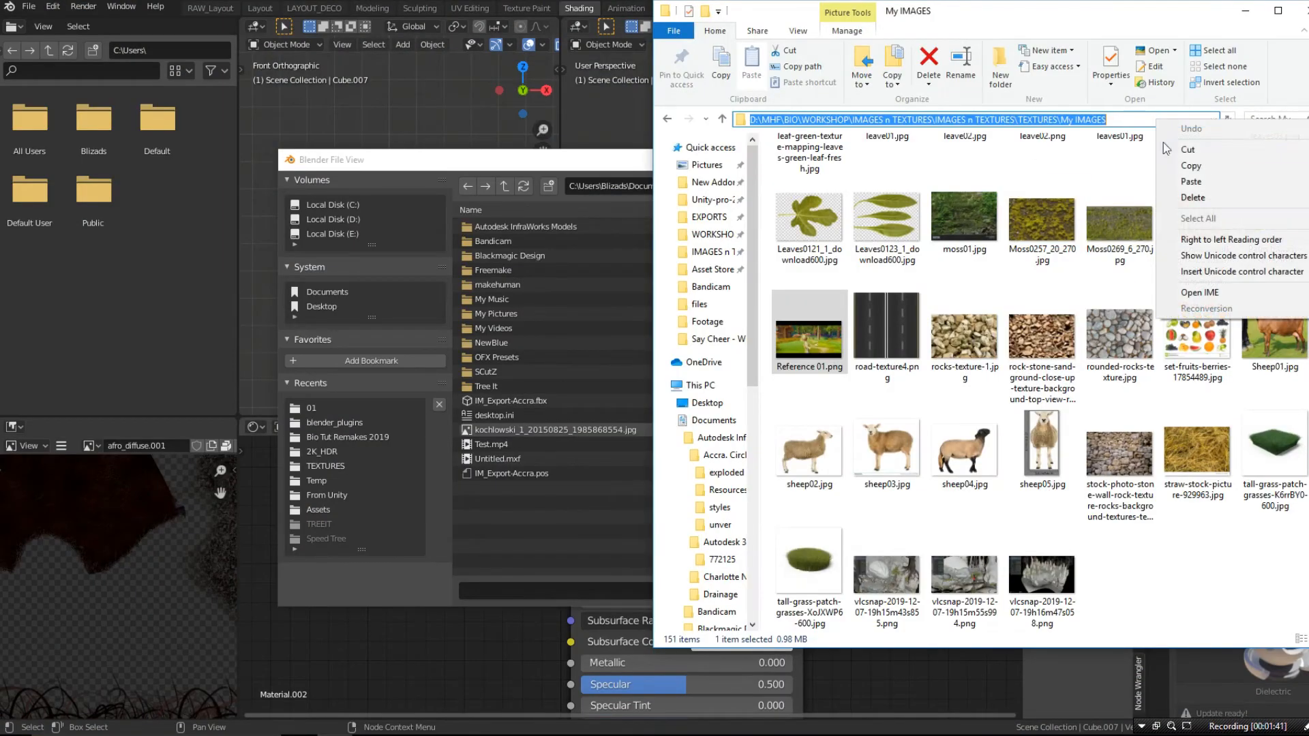
{"action": "left_click", "coordinate": [1190, 166]}
- Go to the copied My IMAGES path in Blender's file browser and try to import all its images as an image sequence
{"action": "left_click", "coordinate": [639, 170]}
{"action": "left_click", "coordinate": [704, 182]}
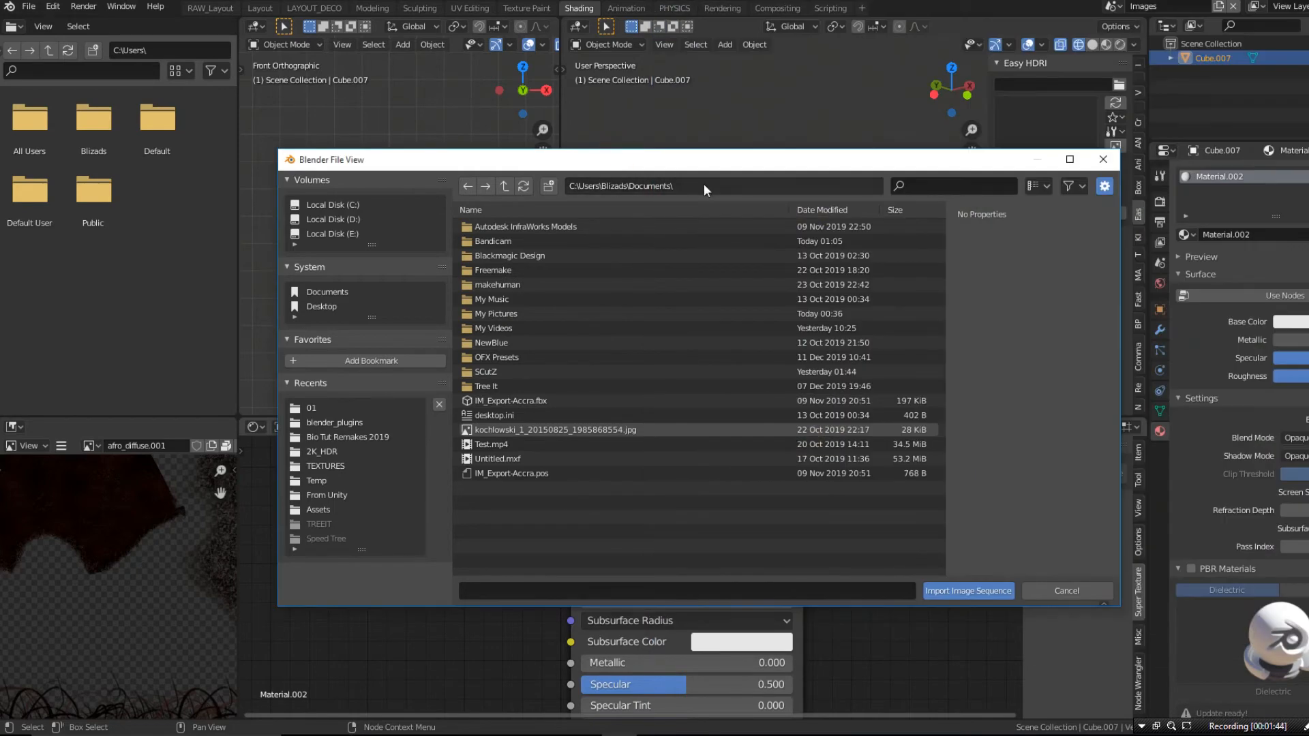
{"action": "left_click", "coordinate": [704, 183]}
{"action": "key", "text": "ctrl+v"}
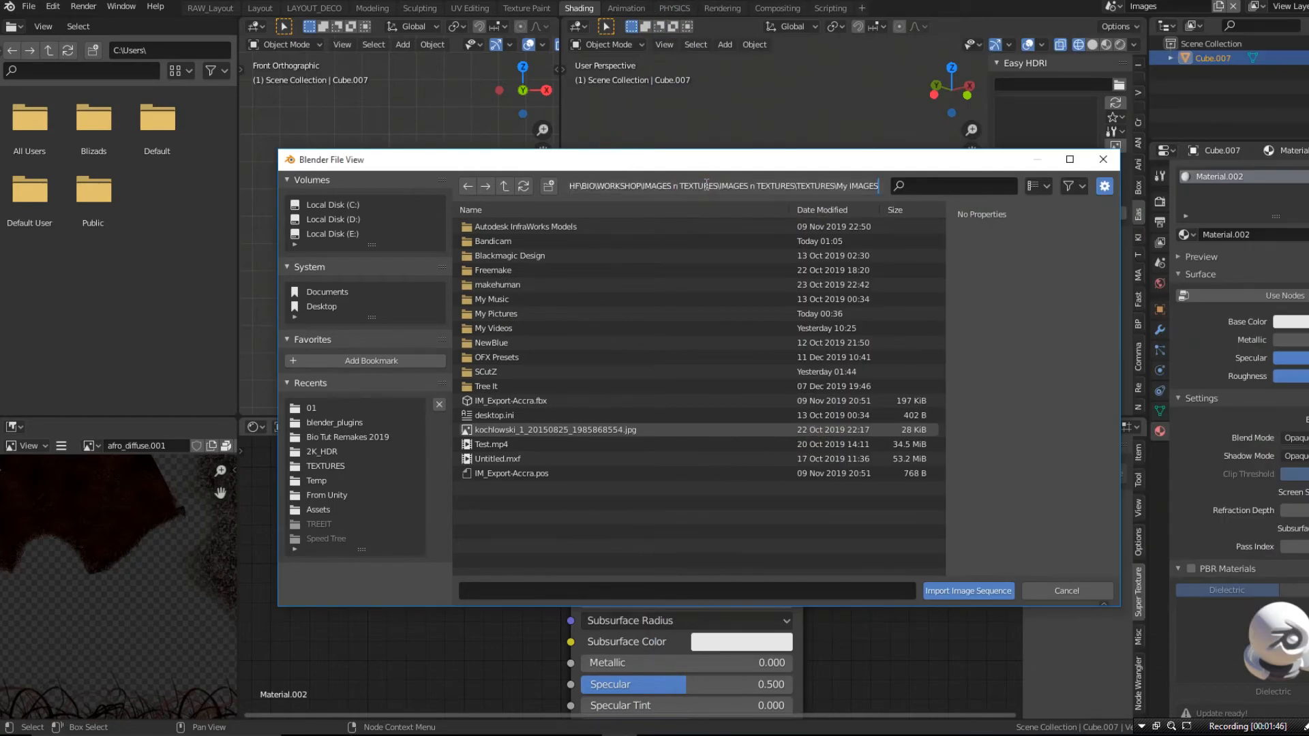
{"action": "key", "text": "a"}
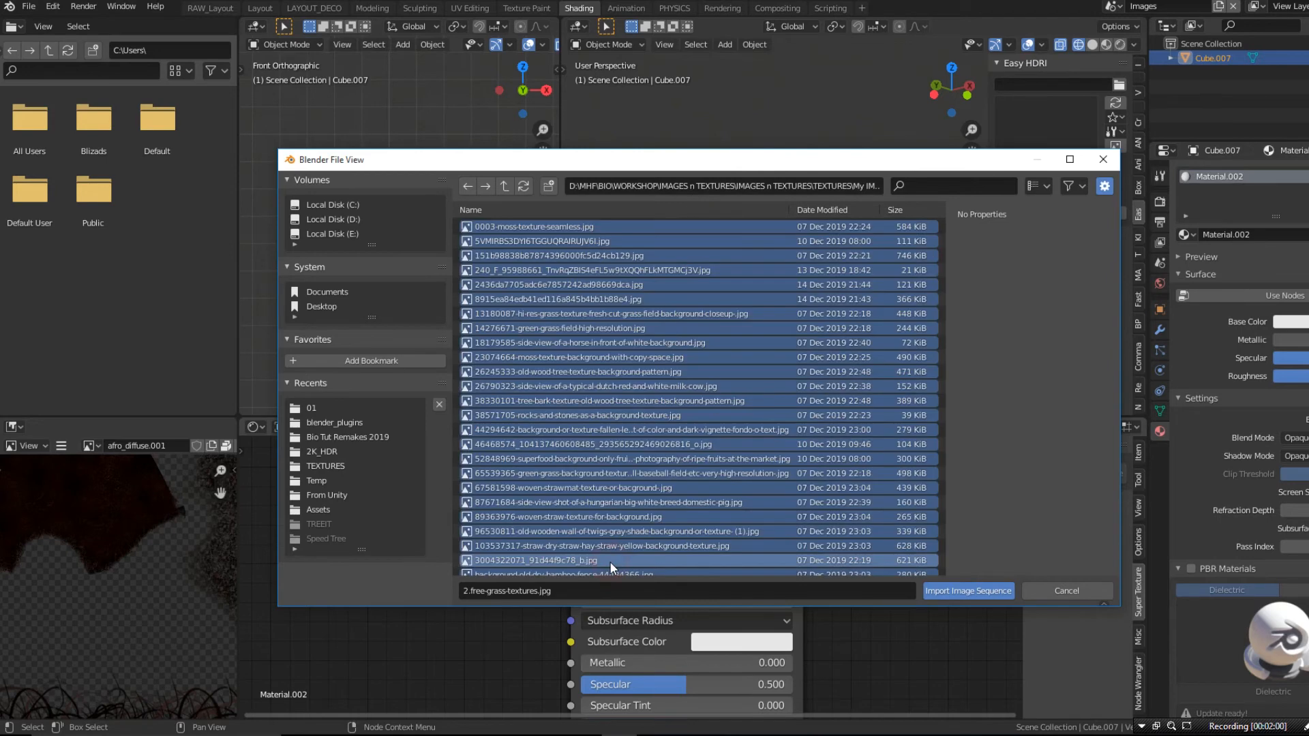
{"action": "left_click", "coordinate": [982, 590]}
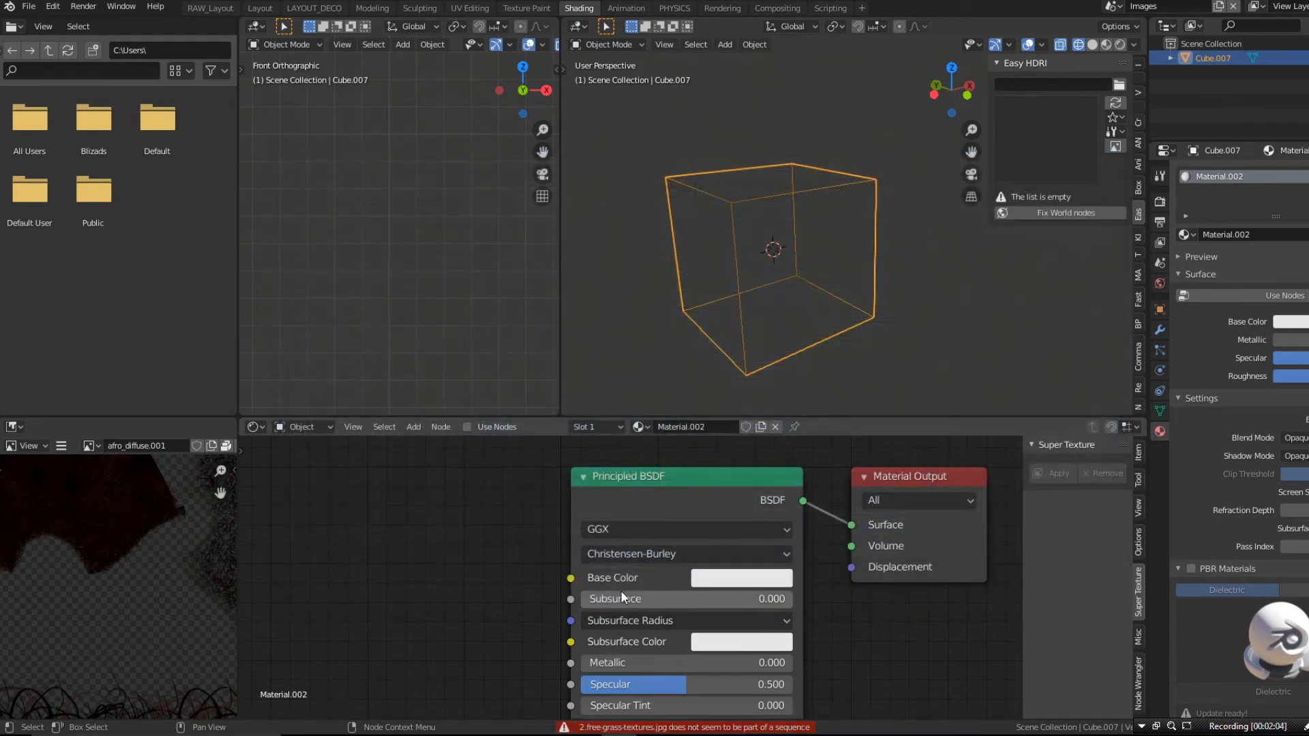
- Display the cube in Solid shading and open the list of available images on the Image Texture node
{"action": "left_click", "coordinate": [1093, 45]}
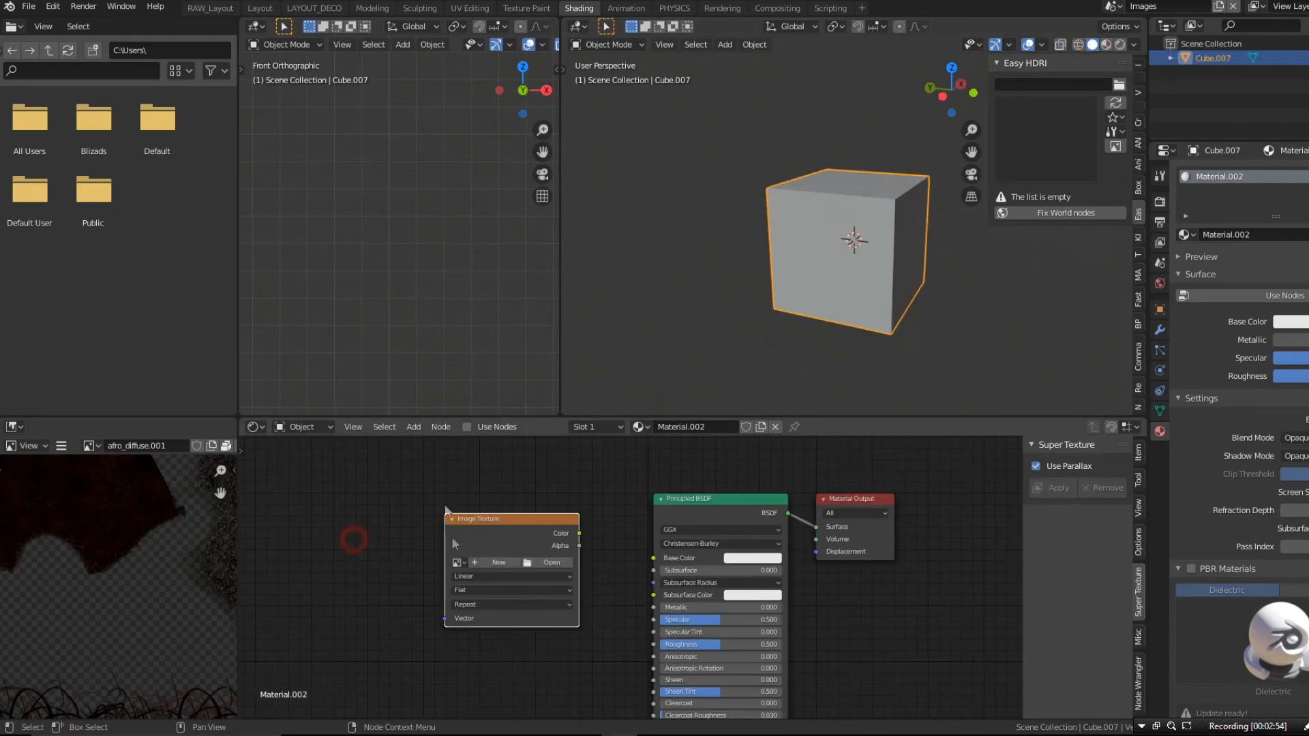
{"action": "scroll", "coordinate": [452, 537], "scroll_direction": "up", "scroll_amount": 6}
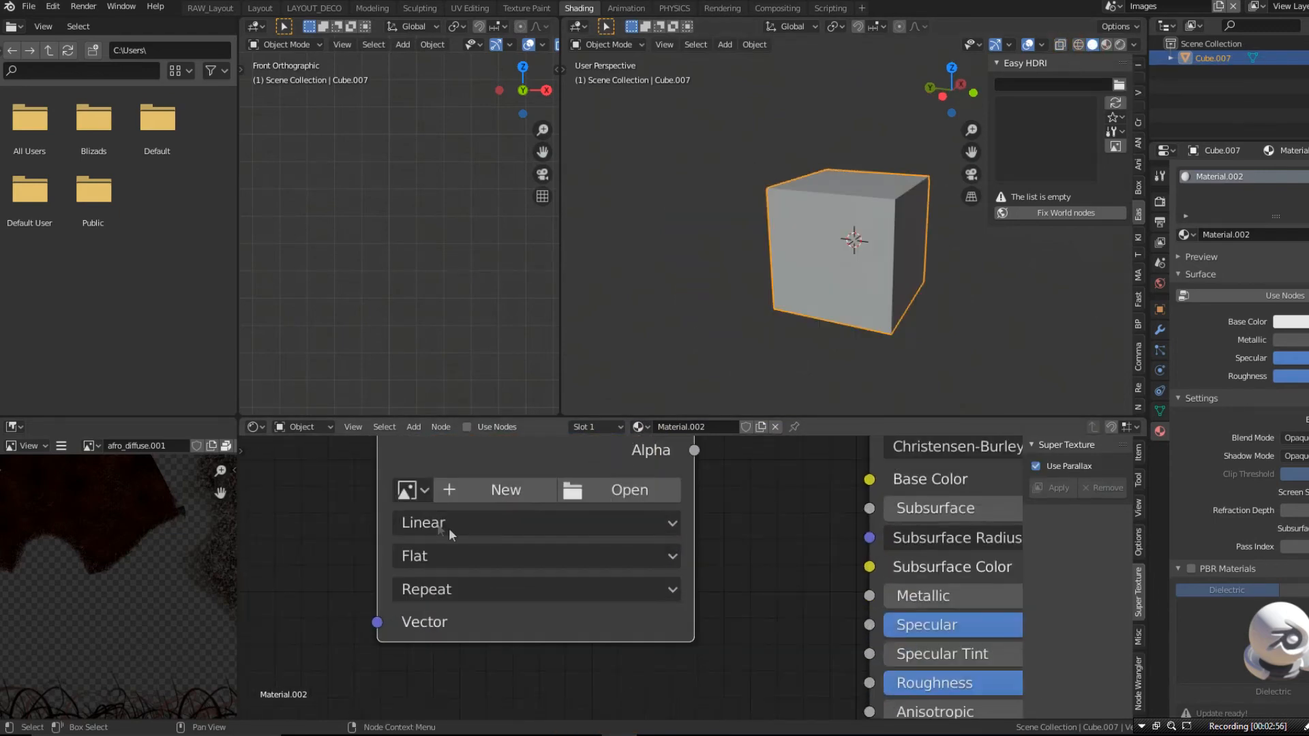
{"action": "scroll", "coordinate": [448, 528], "scroll_direction": "up", "scroll_amount": 1}
{"action": "left_click", "coordinate": [417, 486]}
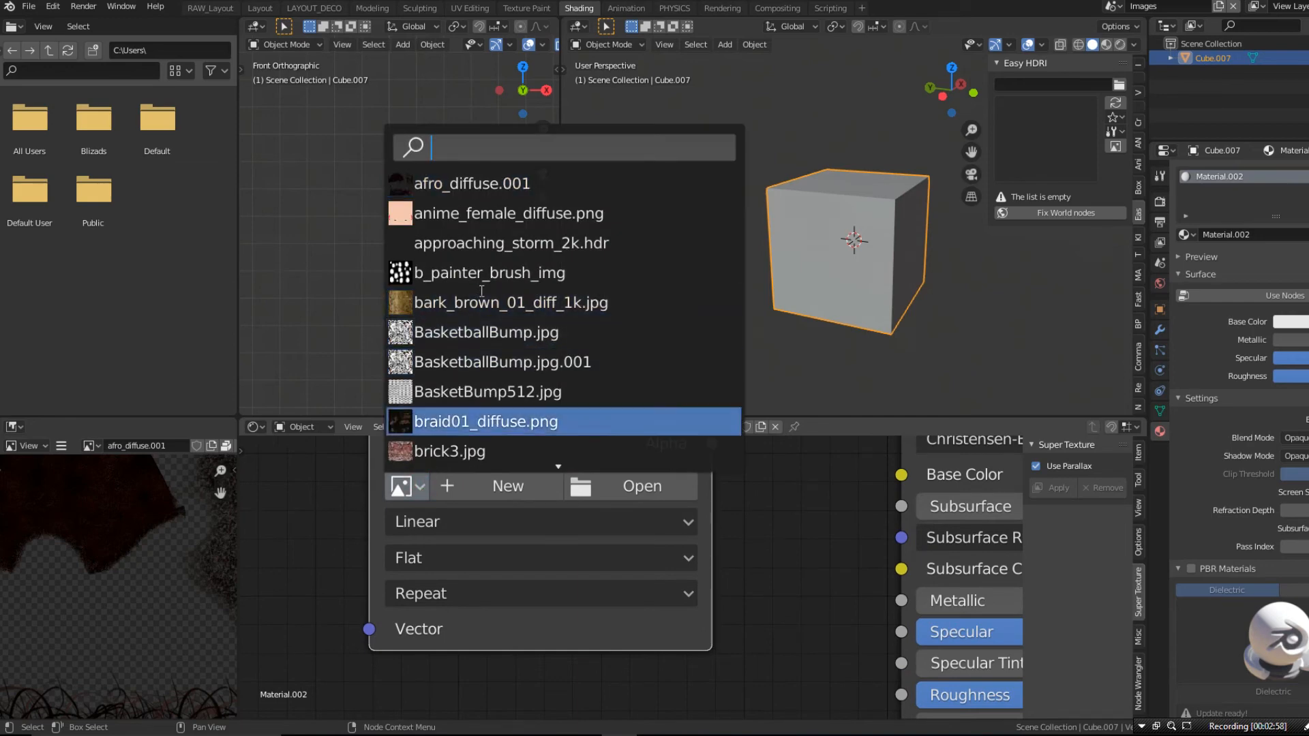
{"action": "scroll", "coordinate": [481, 292], "scroll_direction": "up", "scroll_amount": 8}
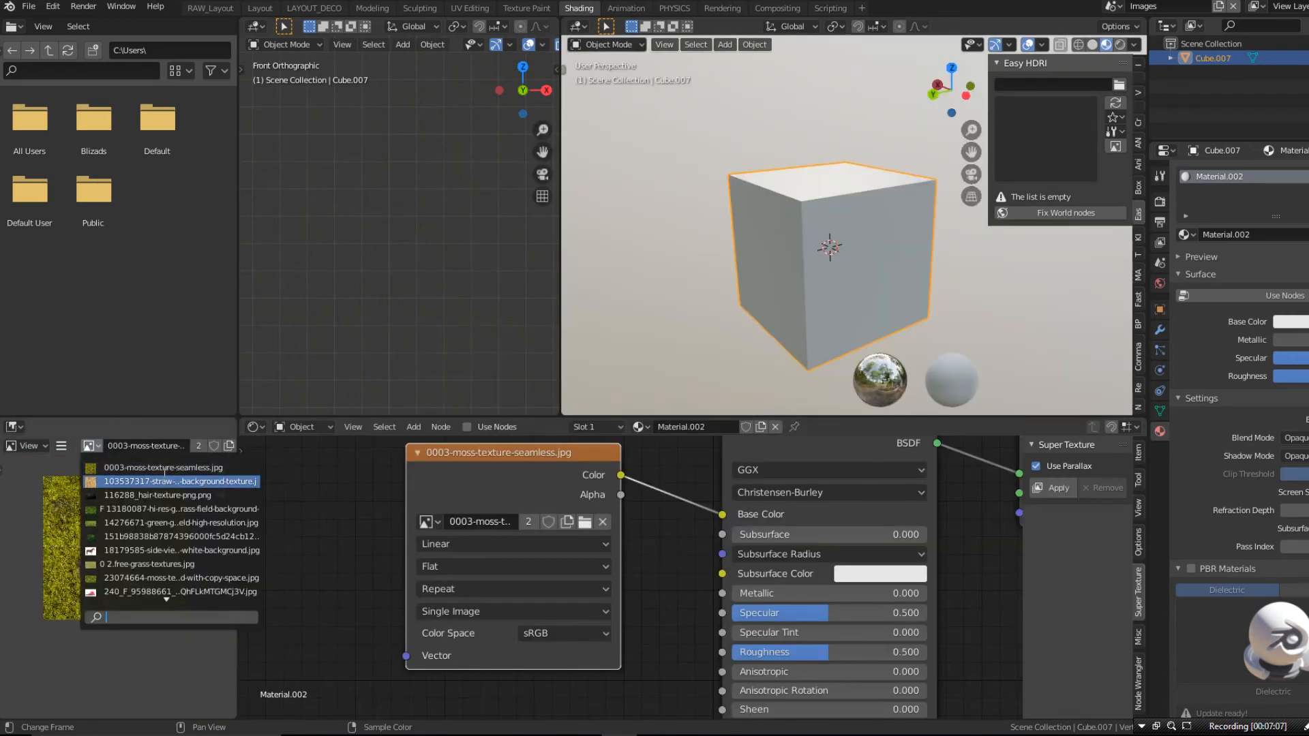
- Give 0003-moss-texture-seamless.jpg and the 103537317-straw image fake users in the image editor, and select 116288_hair-texture-png.png
{"action": "scroll", "coordinate": [164, 471], "scroll_direction": "down", "scroll_amount": 2}
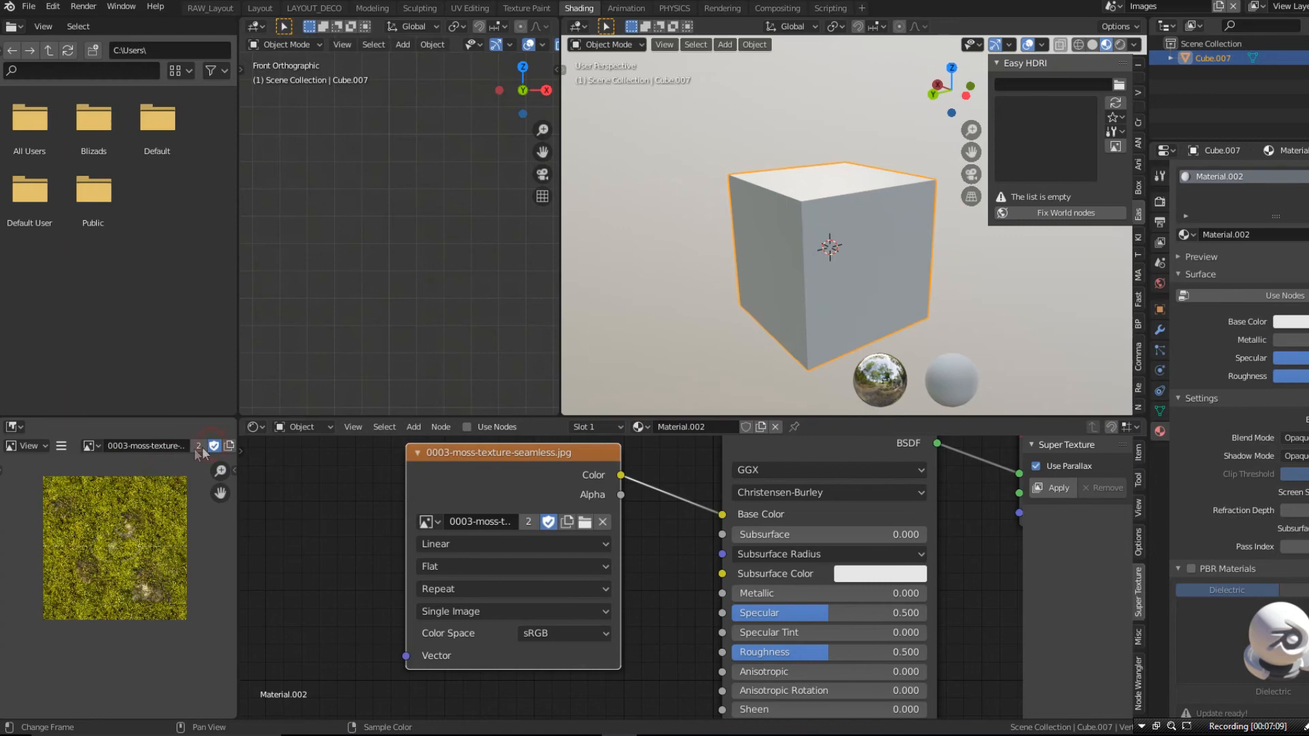
{"action": "left_click", "coordinate": [98, 446]}
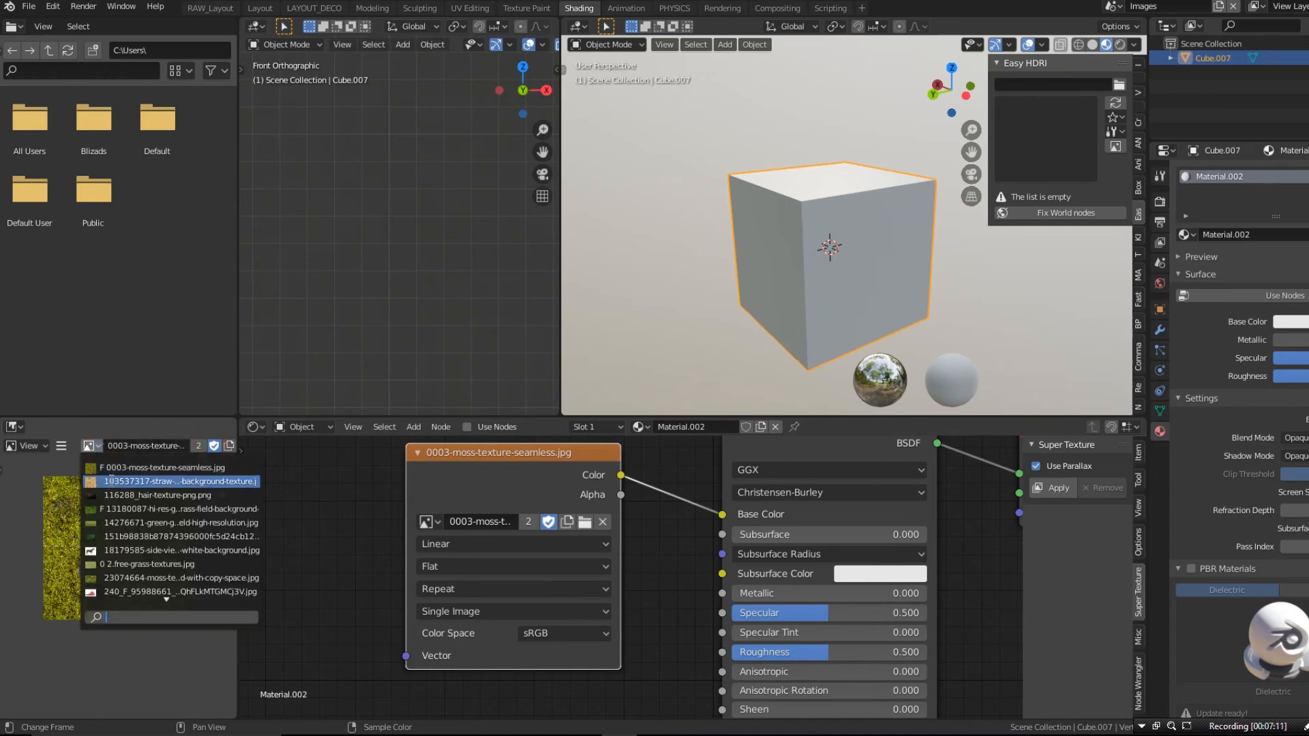
{"action": "left_click", "coordinate": [113, 486]}
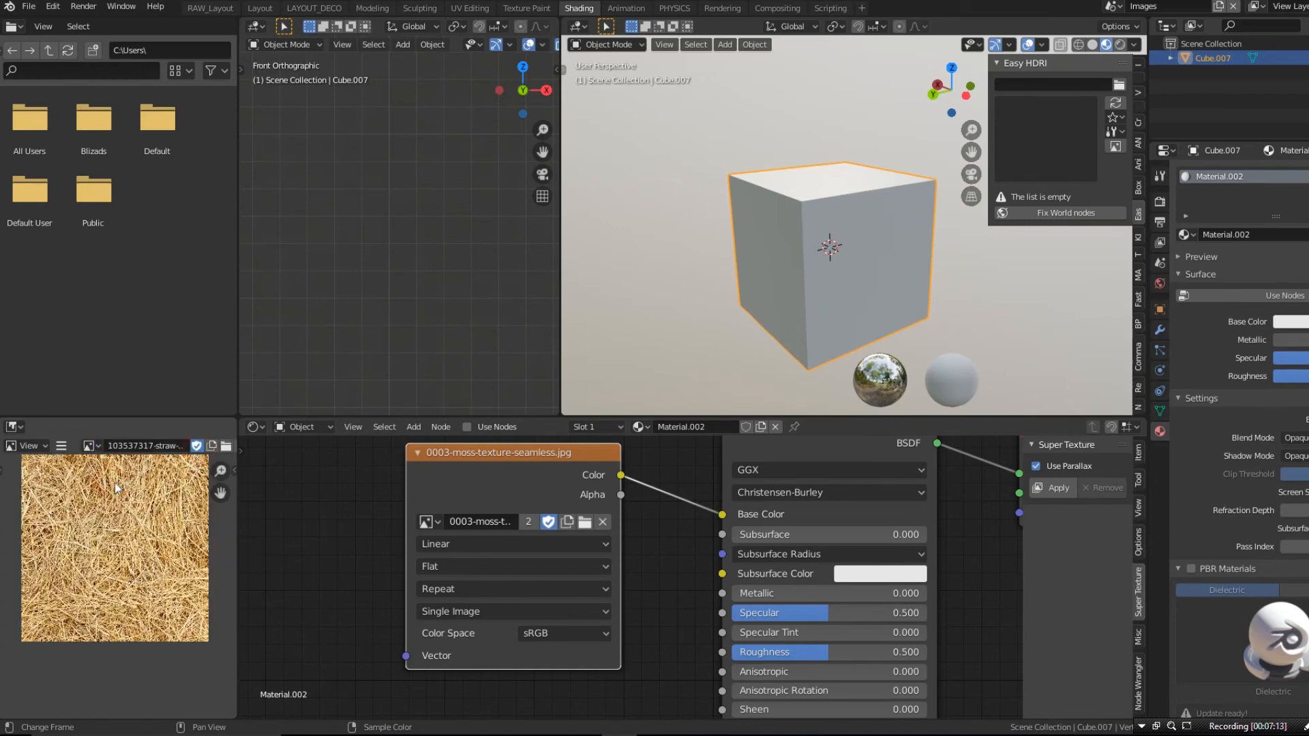
{"action": "scroll", "coordinate": [63, 481], "scroll_direction": "down", "scroll_amount": 2}
{"action": "scroll", "coordinate": [74, 467], "scroll_direction": "up", "scroll_amount": 3}
{"action": "scroll", "coordinate": [74, 468], "scroll_direction": "down", "scroll_amount": 3}
{"action": "scroll", "coordinate": [76, 460], "scroll_direction": "up", "scroll_amount": 3}
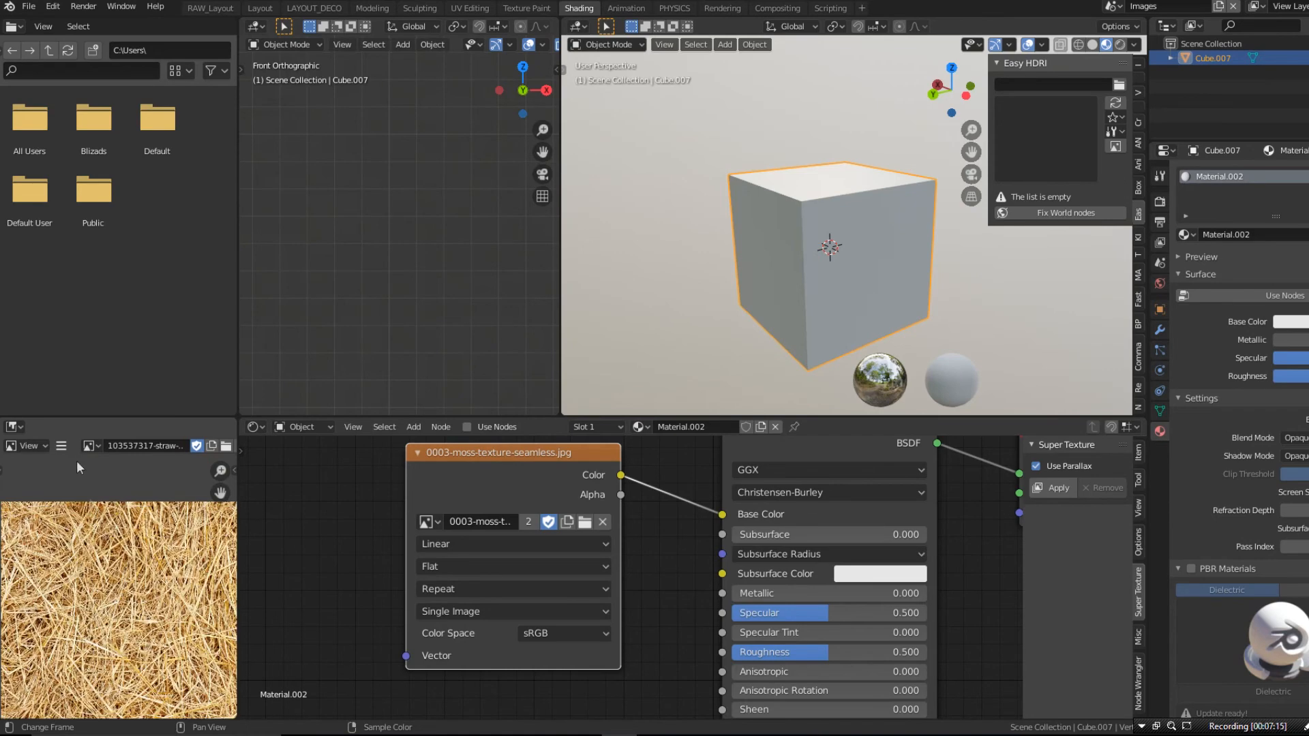
{"action": "left_click", "coordinate": [92, 446]}
{"action": "left_click", "coordinate": [119, 495]}
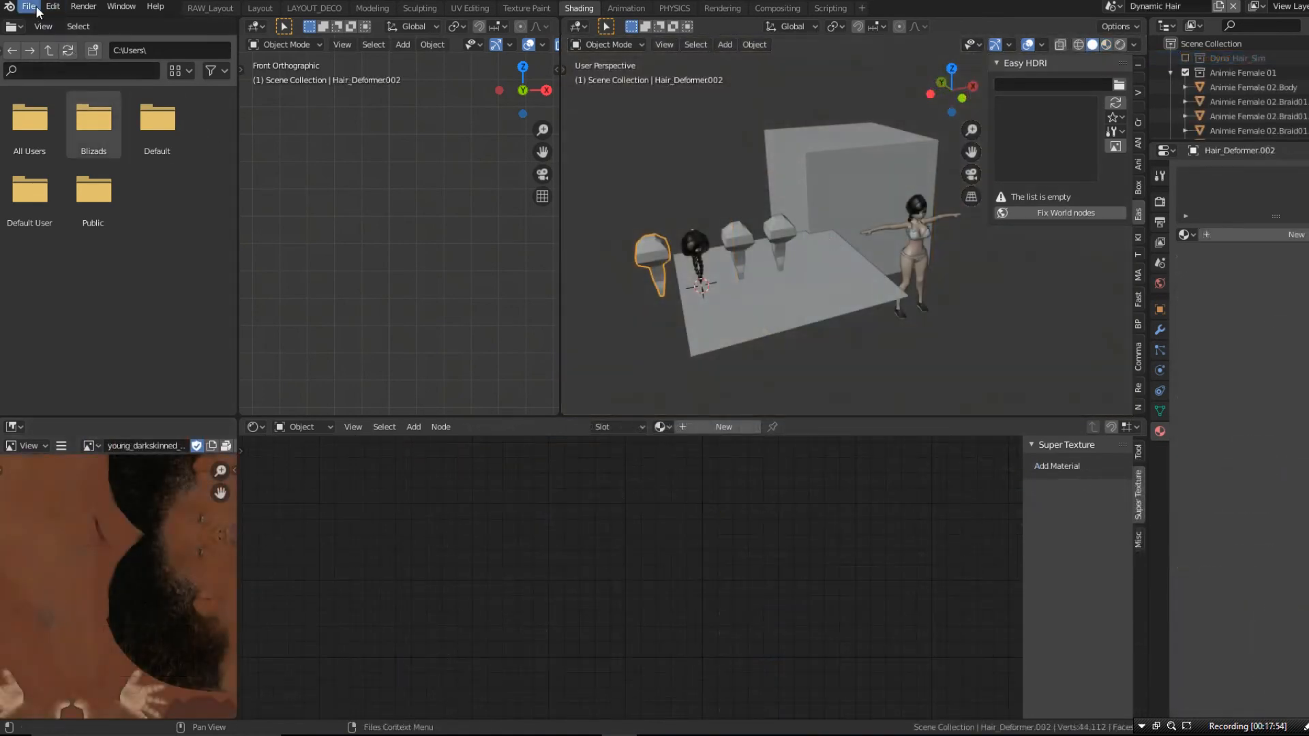
- Pack all external data into the .blend file
{"action": "left_click", "coordinate": [29, 7]}
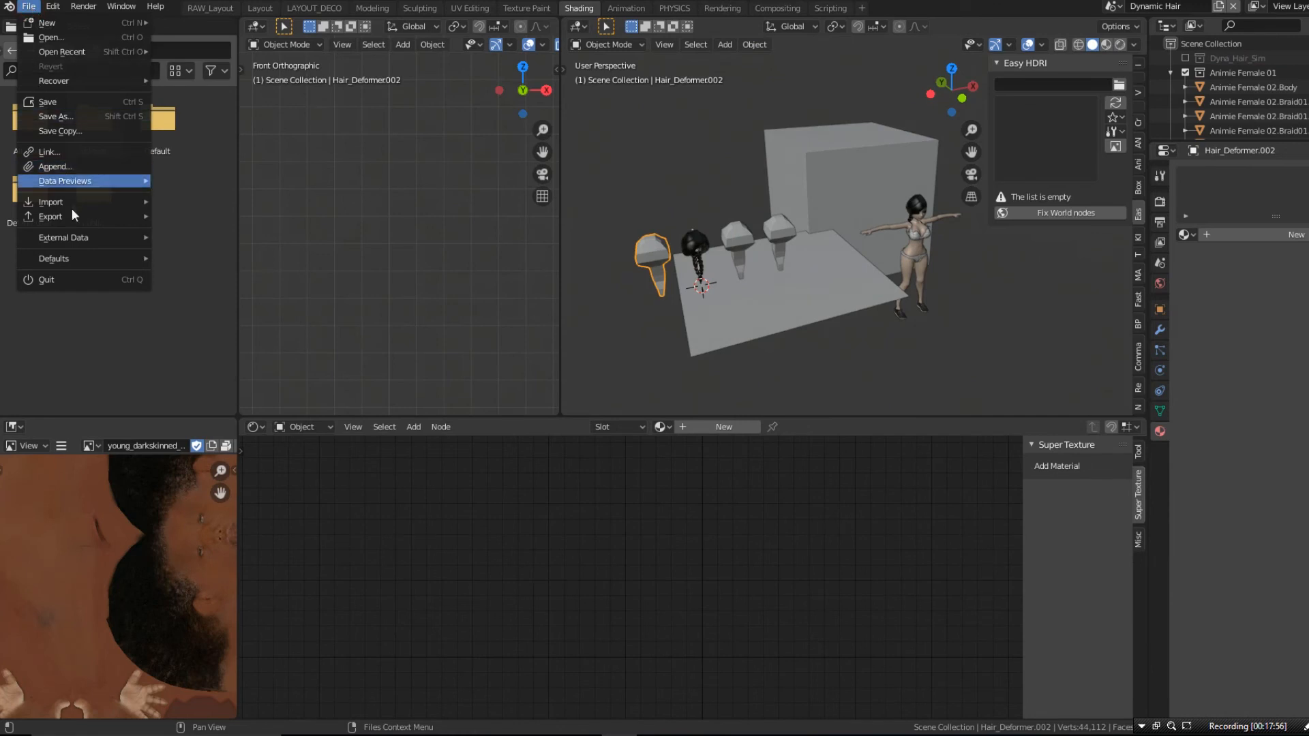
{"action": "mouse_move", "coordinate": [65, 235]}
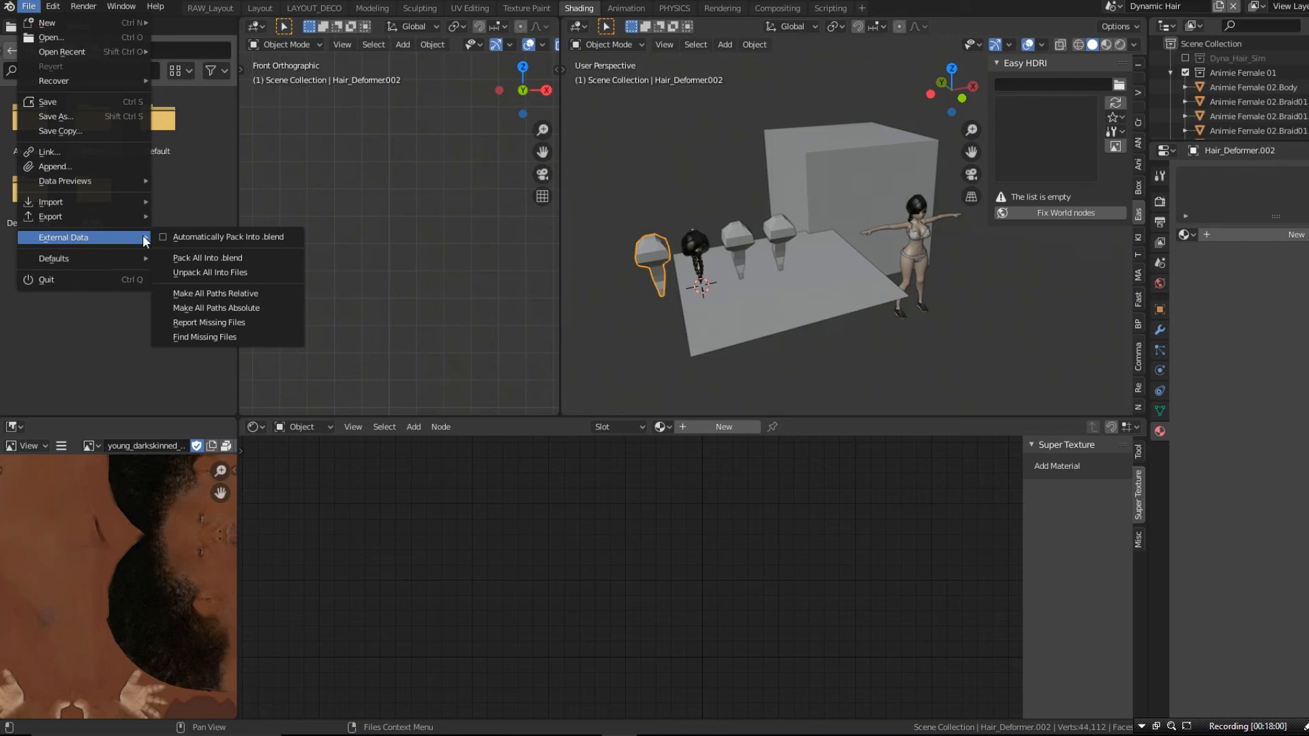
{"action": "left_click", "coordinate": [252, 258]}
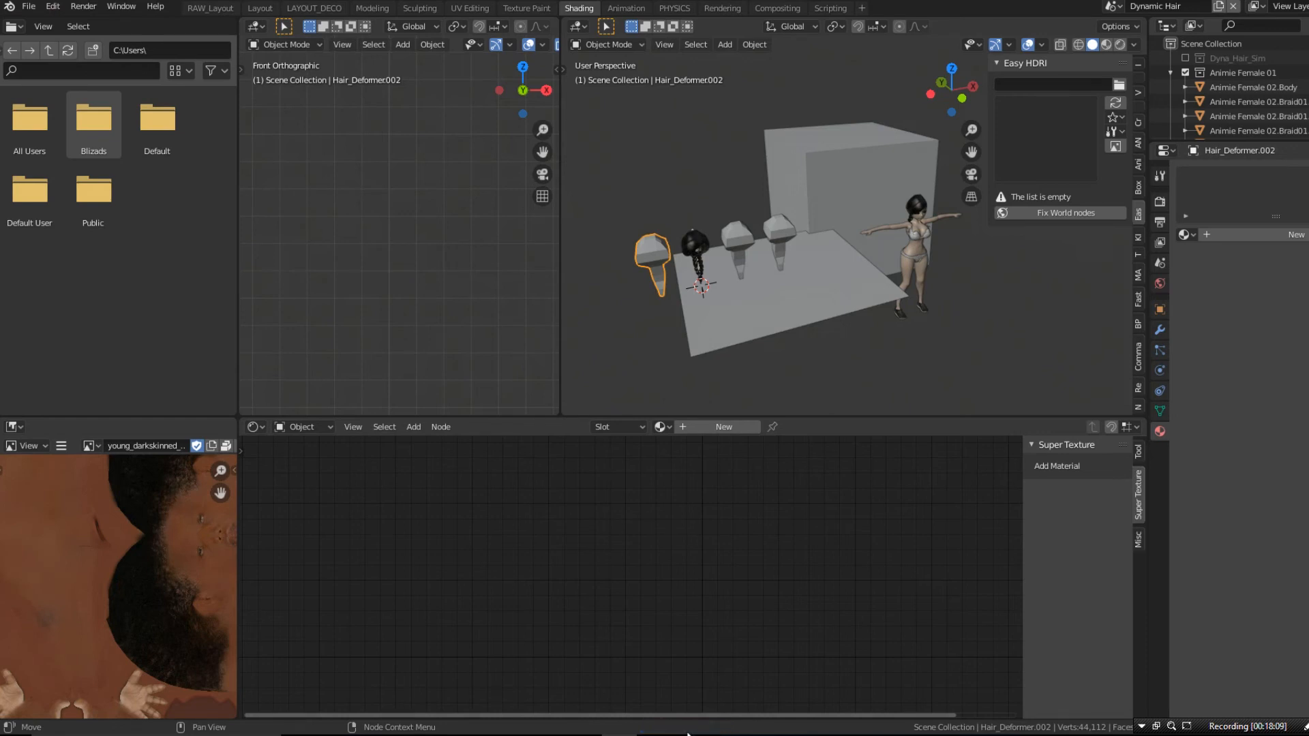
- Save the current Blender setup as the default startup file
{"action": "left_click", "coordinate": [28, 8]}
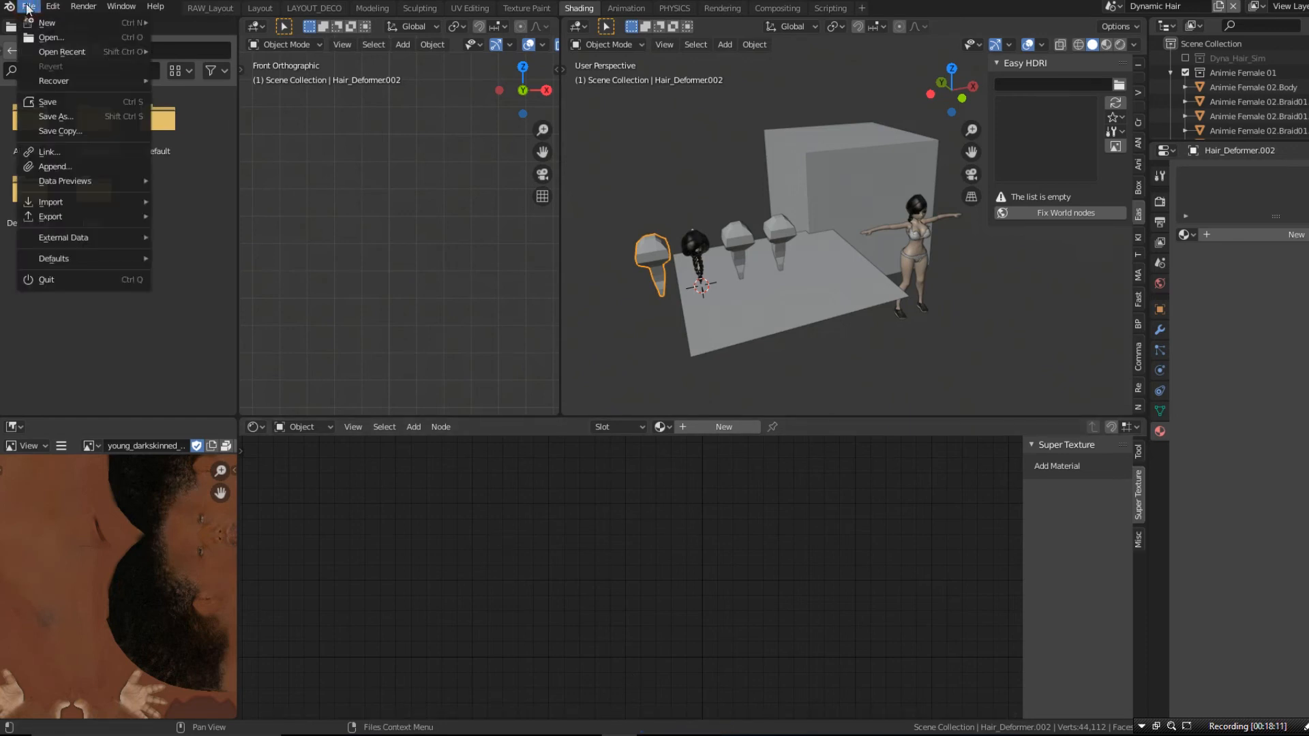
{"action": "mouse_move", "coordinate": [66, 258]}
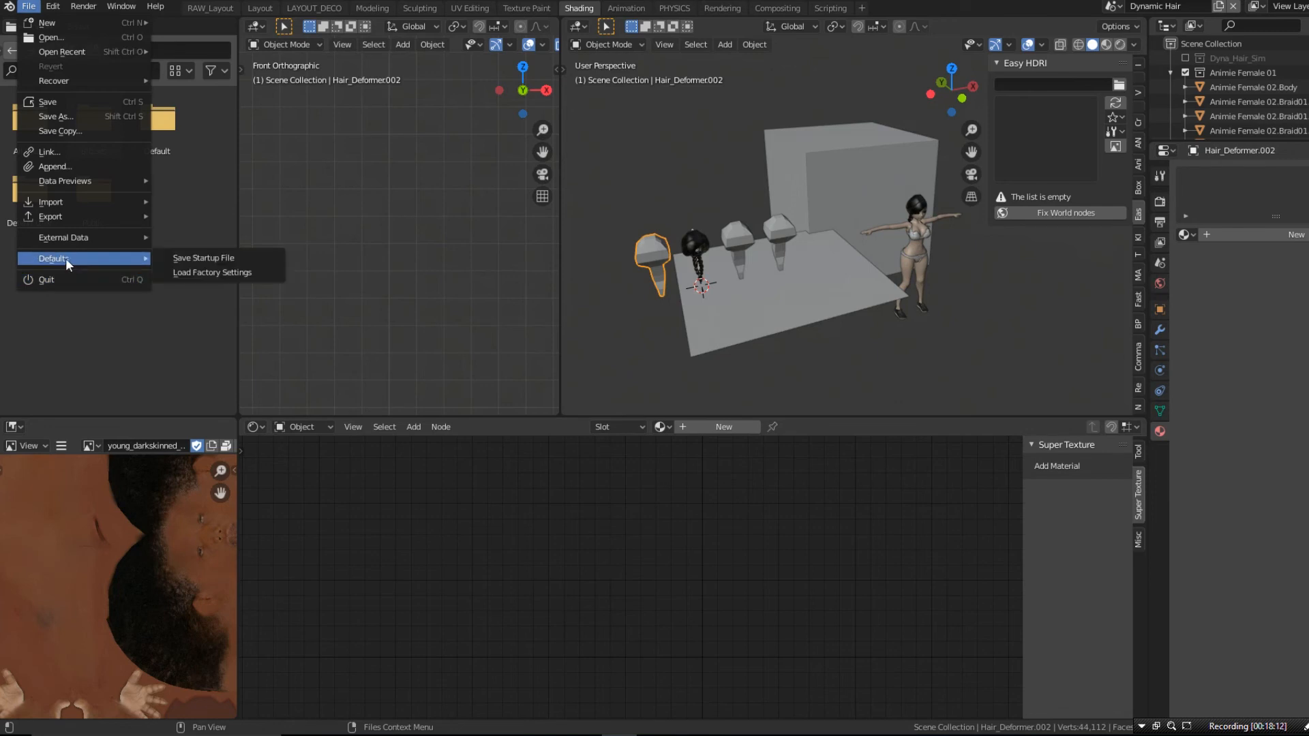
{"action": "left_click", "coordinate": [182, 259]}
{"action": "left_click", "coordinate": [182, 259]}
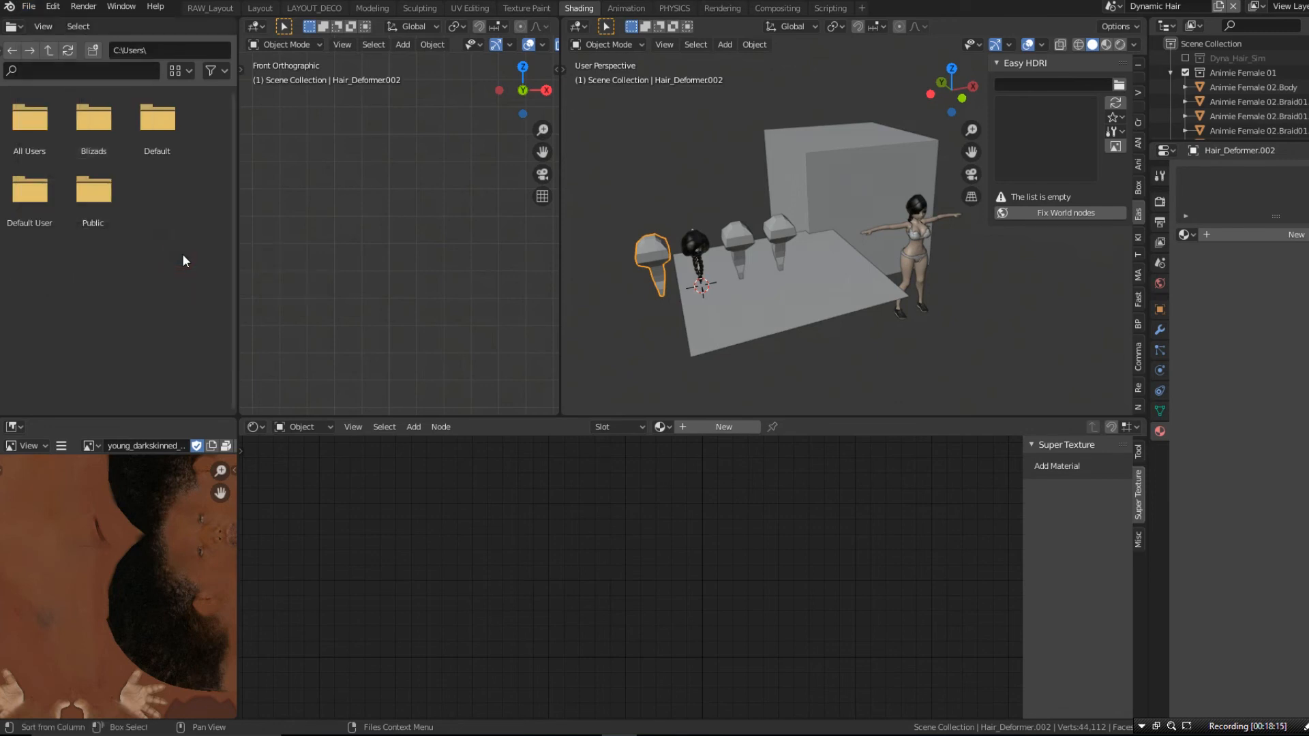
- Compress the config and Scripts folders of Blender's 2.81 settings folder into a zip archive in File Explorer
{"action": "left_click", "coordinate": [334, 735]}
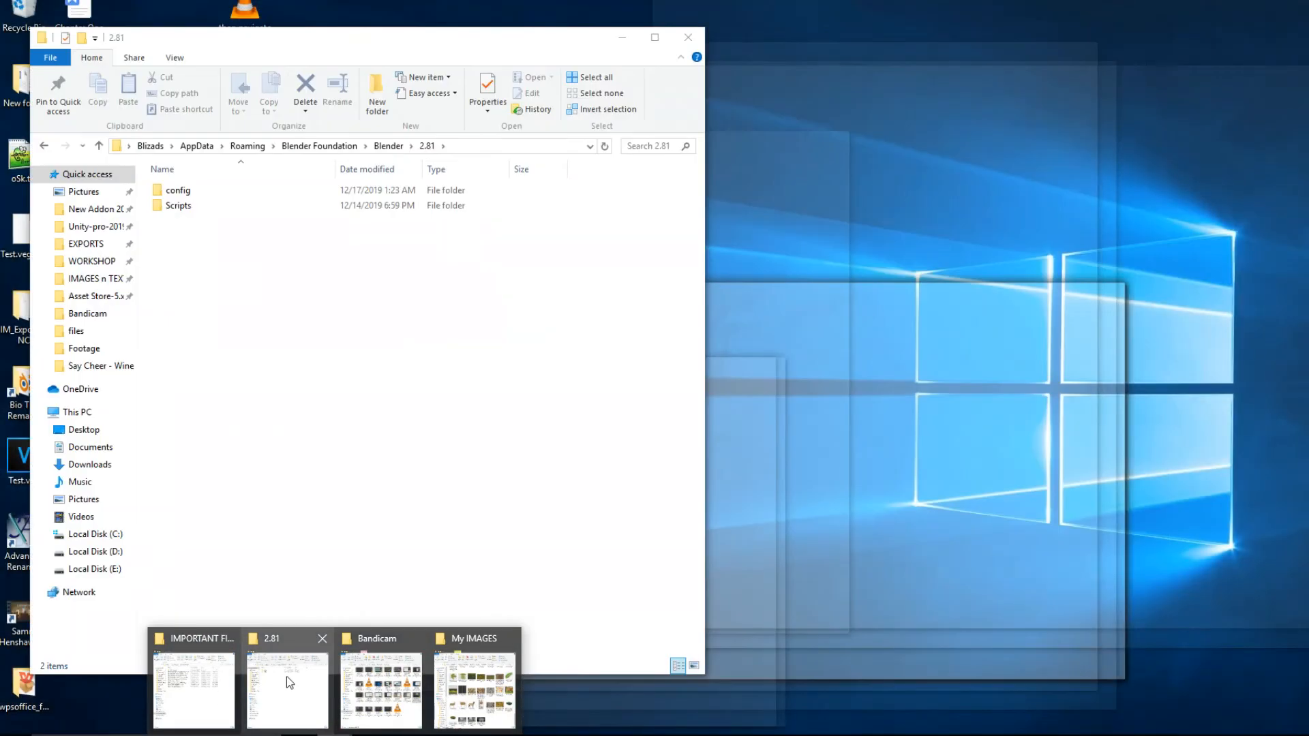
{"action": "left_click", "coordinate": [286, 676]}
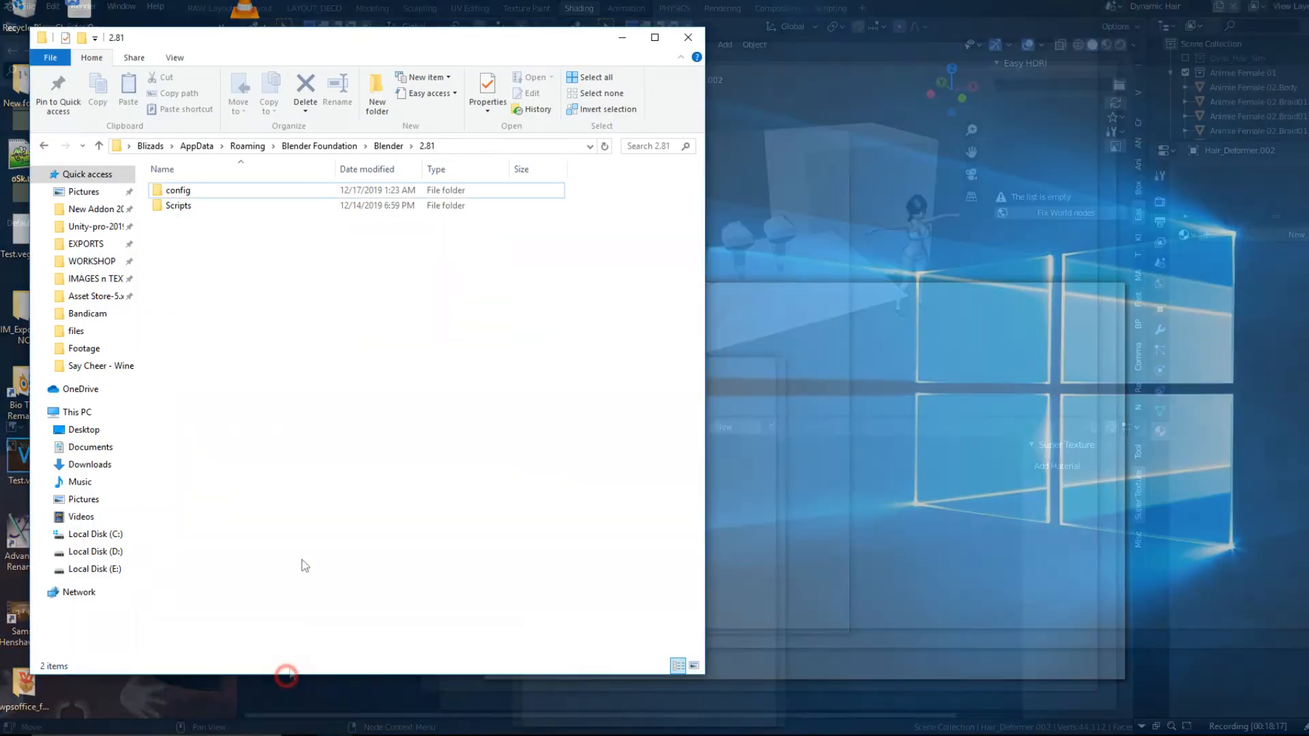
{"action": "left_click_drag", "start_coordinate": [242, 254], "coordinate": [178, 192]}
{"action": "right_click", "coordinate": [183, 191]}
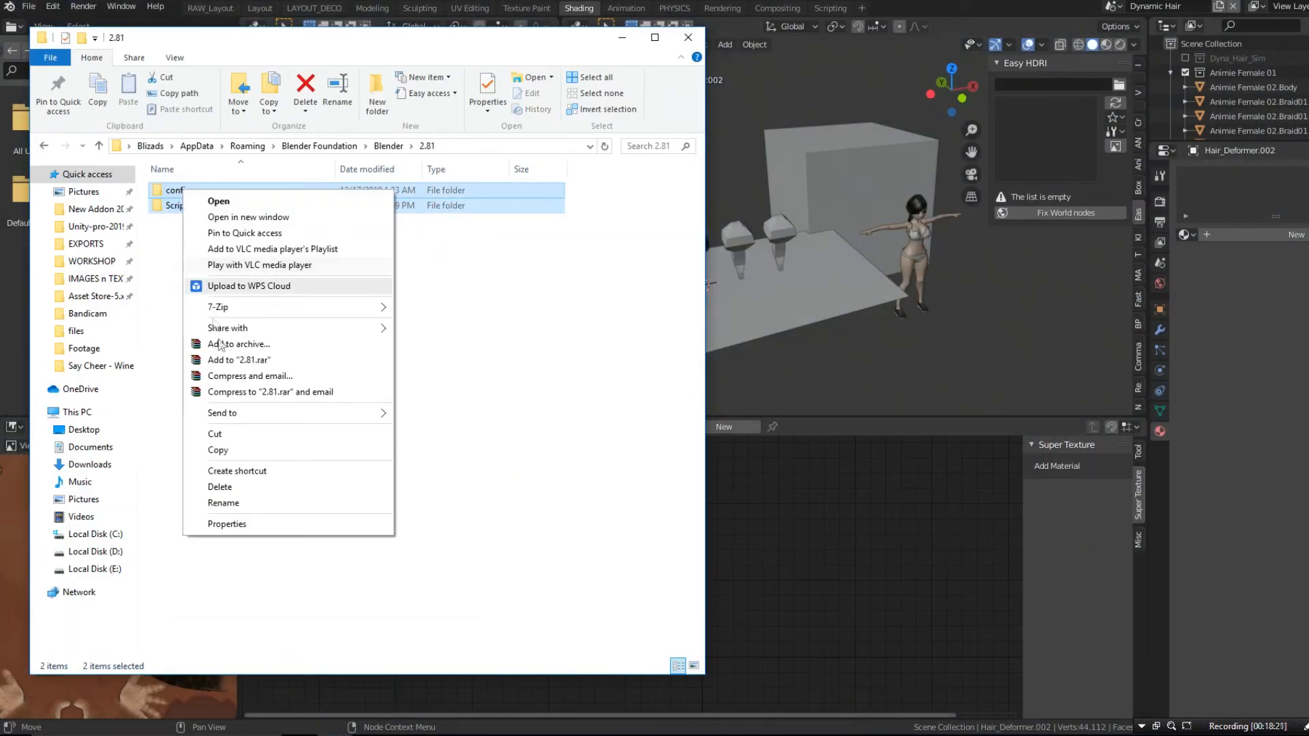
{"action": "left_click", "coordinate": [402, 413]}
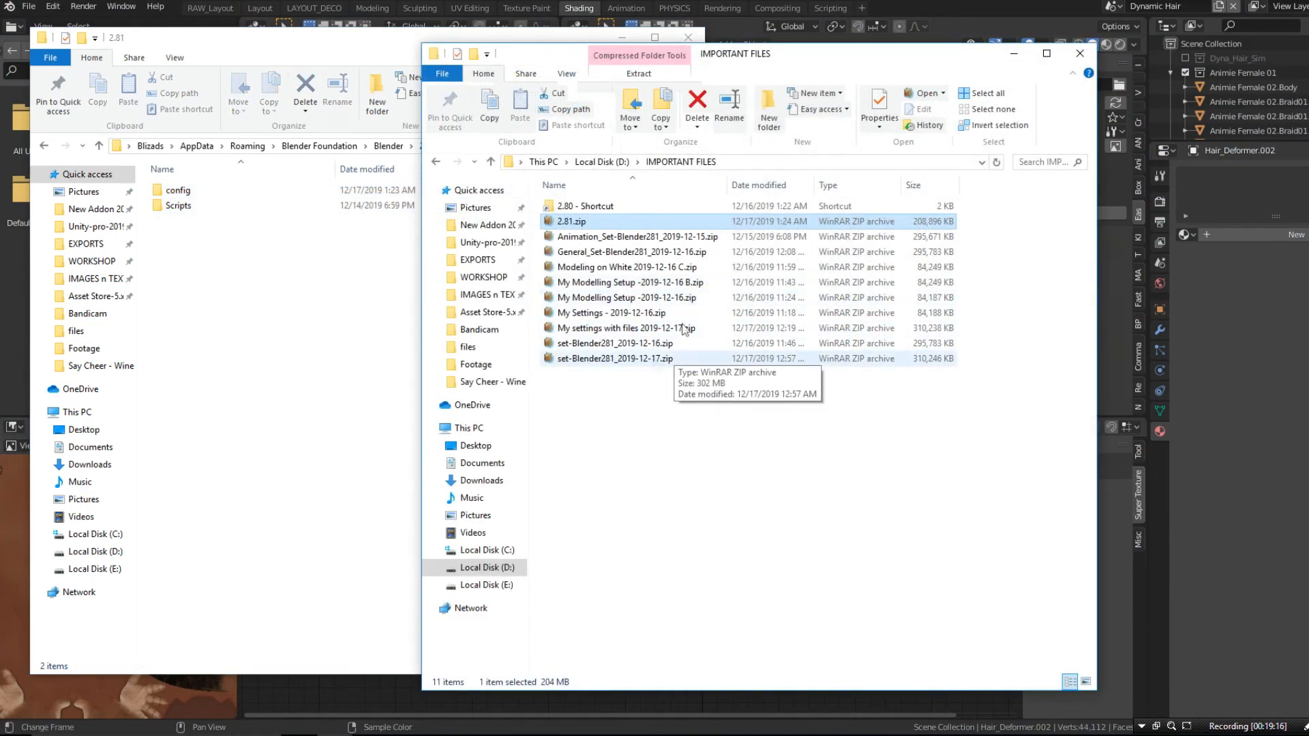
- Copy the file name of set-Blender281_2019-12-17.zip in the IMPORTANT FILES folder for reuse
{"action": "left_click", "coordinate": [618, 360]}
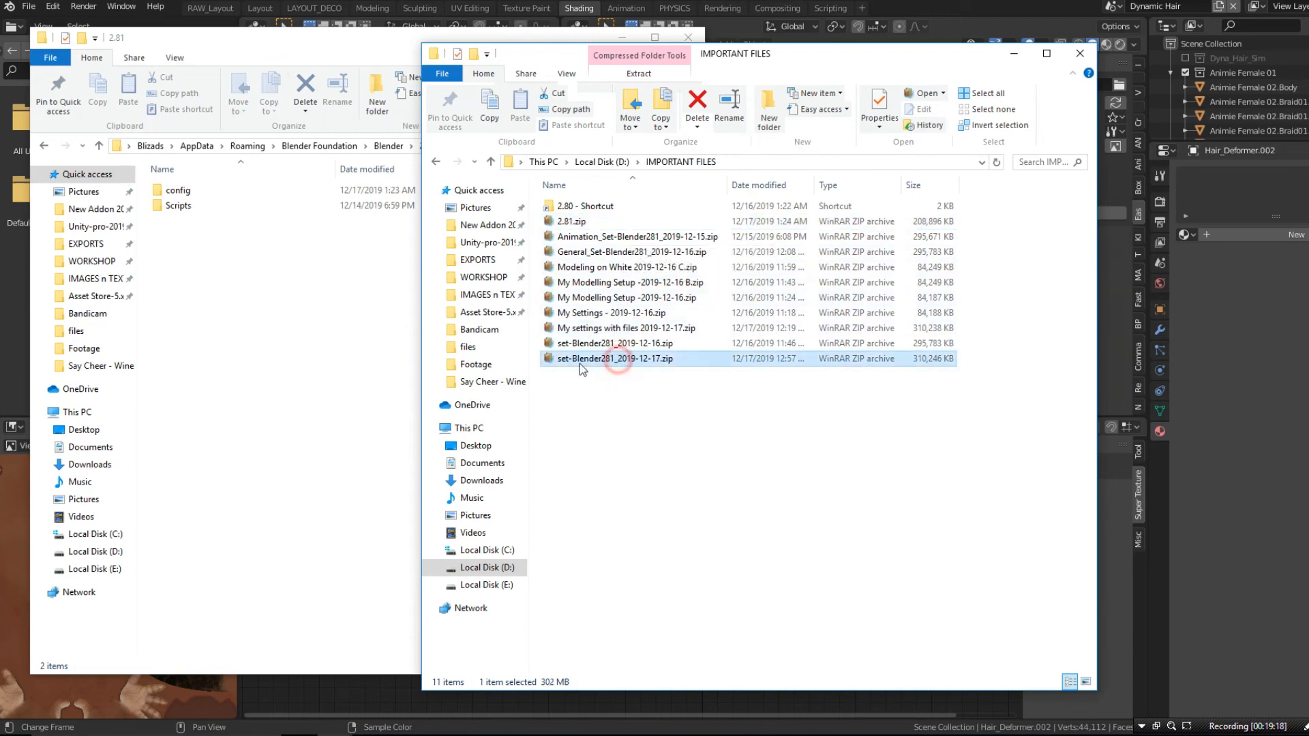
{"action": "right_click", "coordinate": [619, 362]}
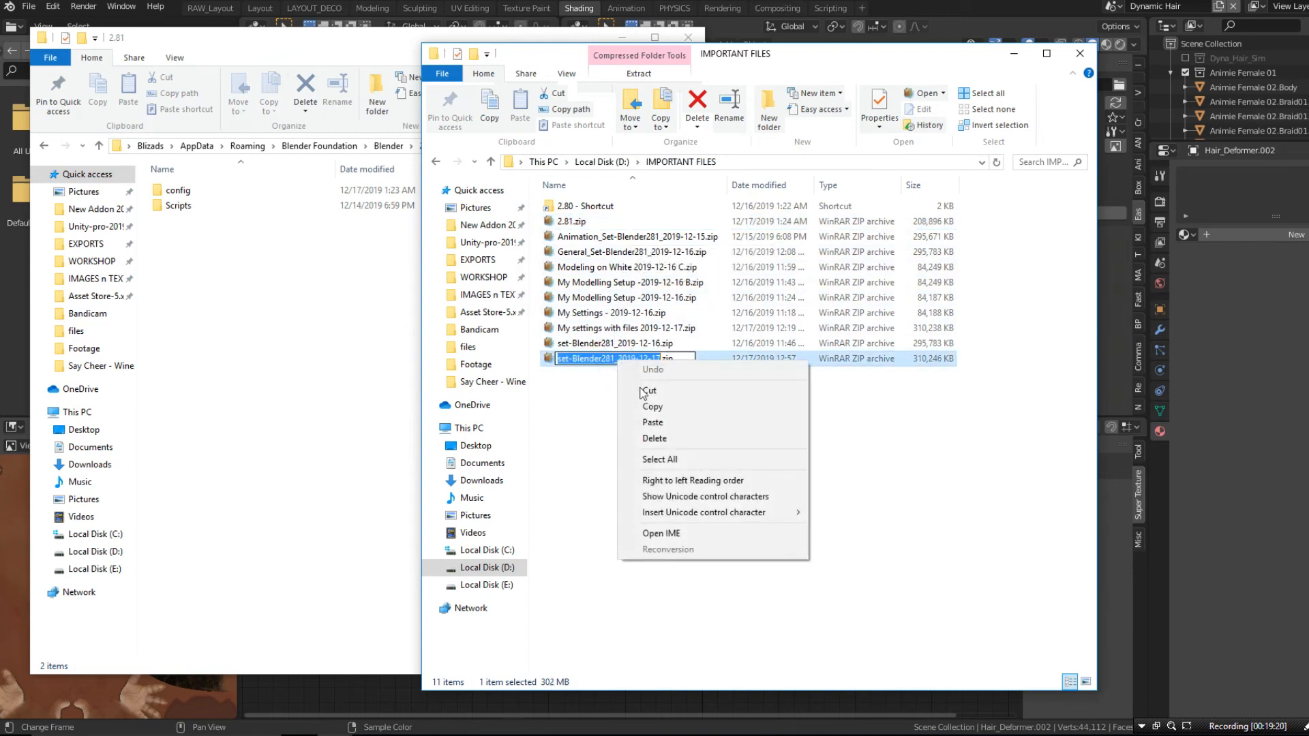
{"action": "left_click", "coordinate": [655, 403]}
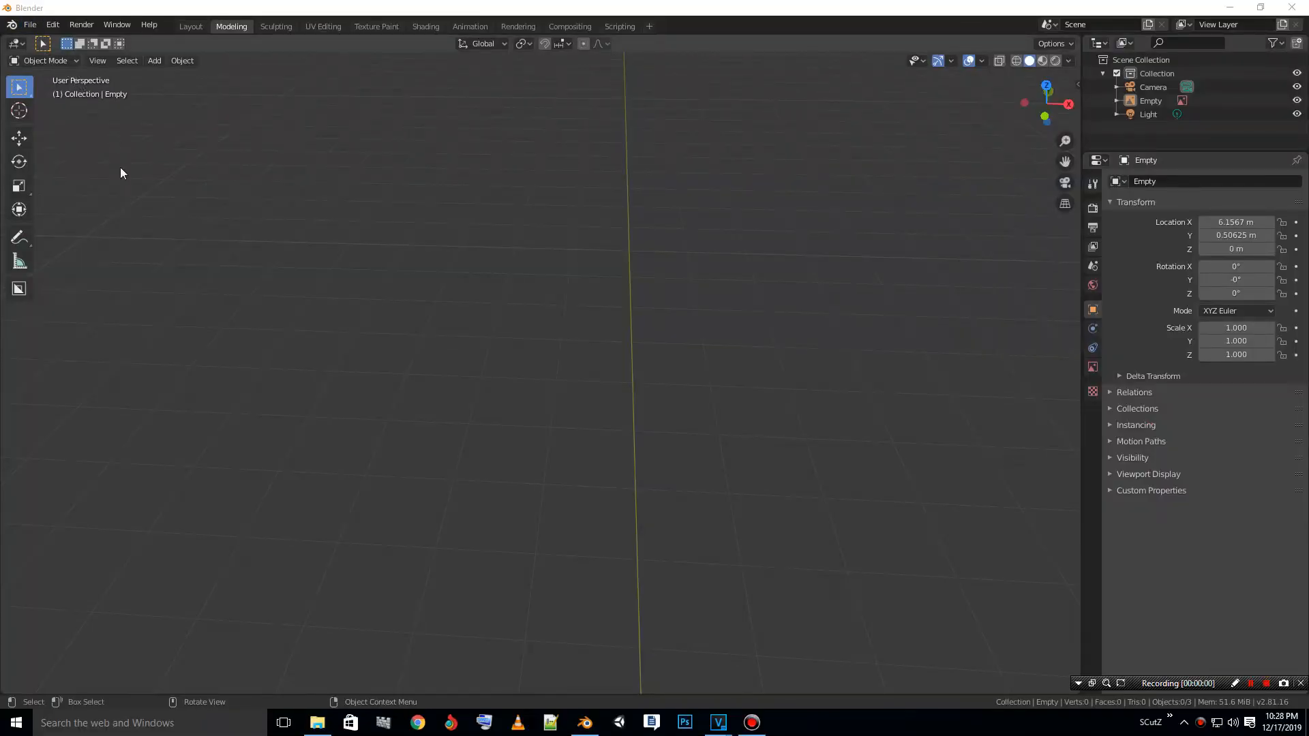
- Create a new 2D Animation file in Blender
{"action": "left_click", "coordinate": [32, 25]}
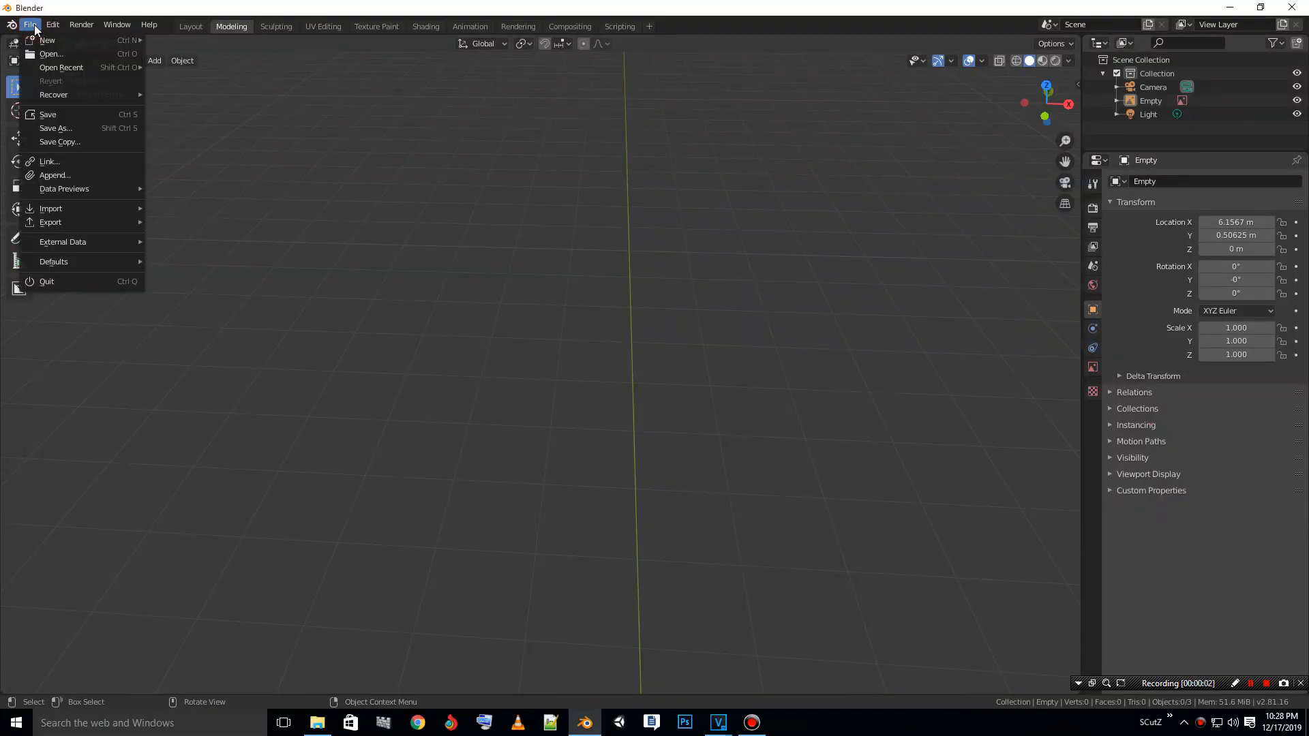
{"action": "mouse_move", "coordinate": [37, 42]}
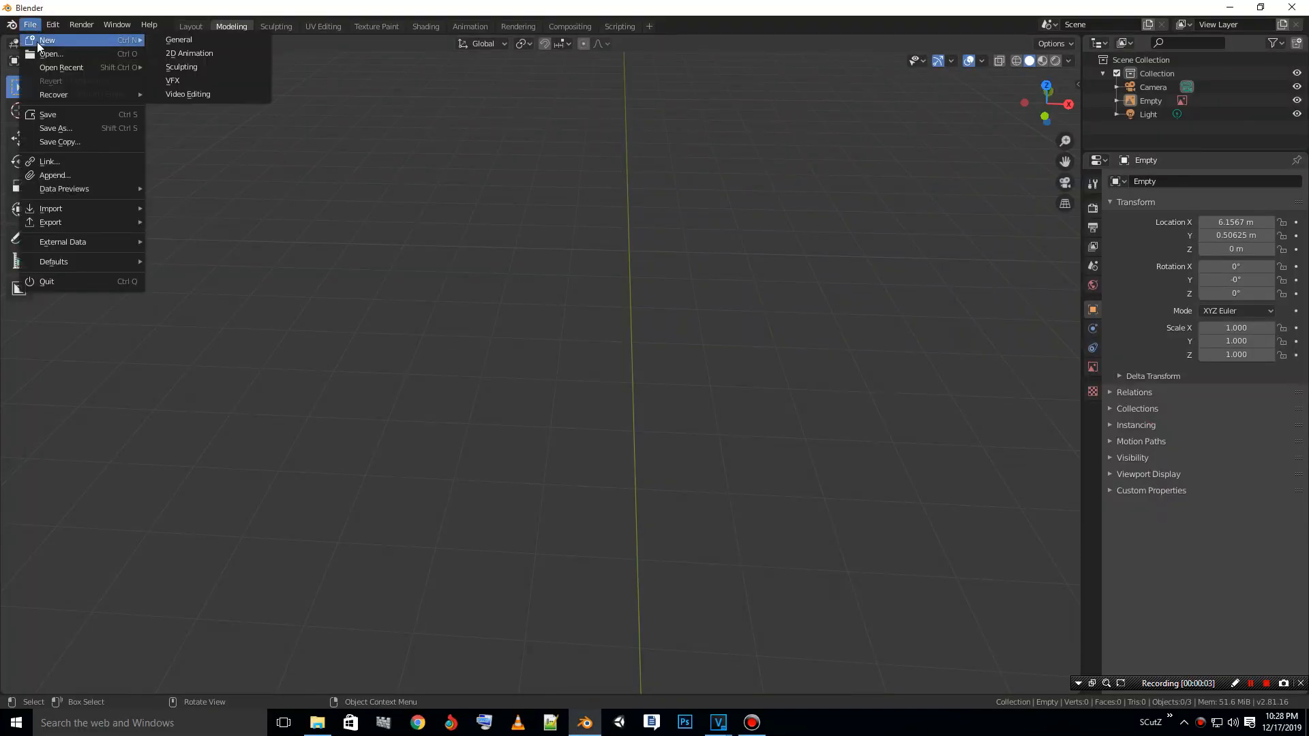
{"action": "left_click", "coordinate": [178, 56]}
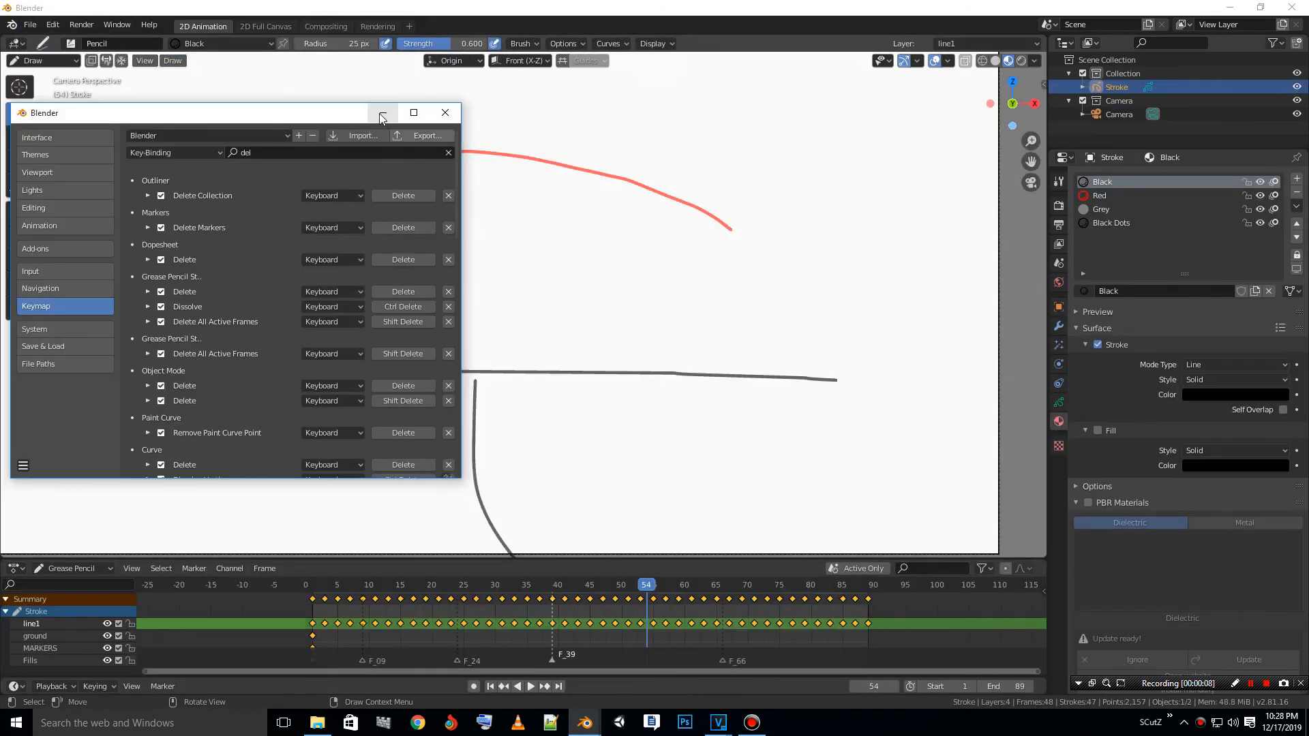
- Minimize the preferences window and play back the grease pencil animation from frame 2, stopping it after viewing
{"action": "left_click", "coordinate": [383, 114]}
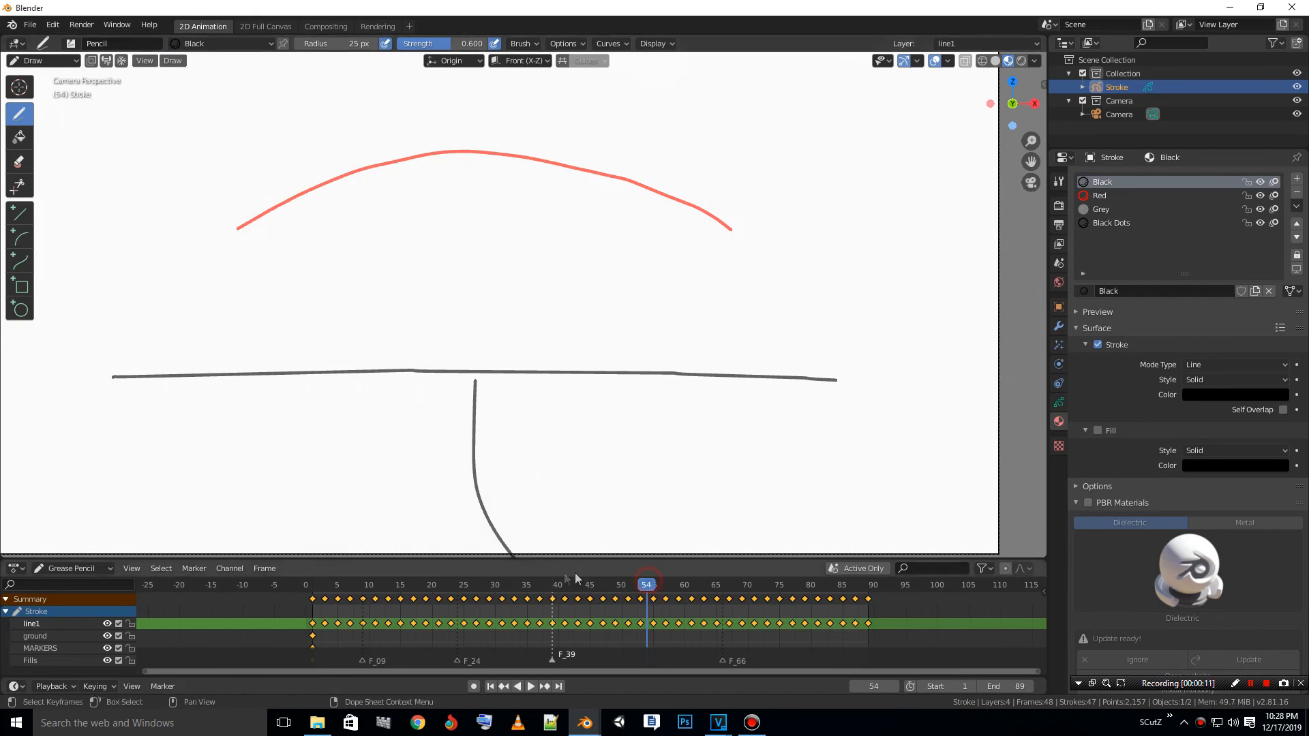
{"action": "left_click", "coordinate": [321, 584]}
{"action": "key", "text": "Escape"}
{"action": "scroll", "coordinate": [443, 518], "scroll_direction": "down", "scroll_amount": 2}
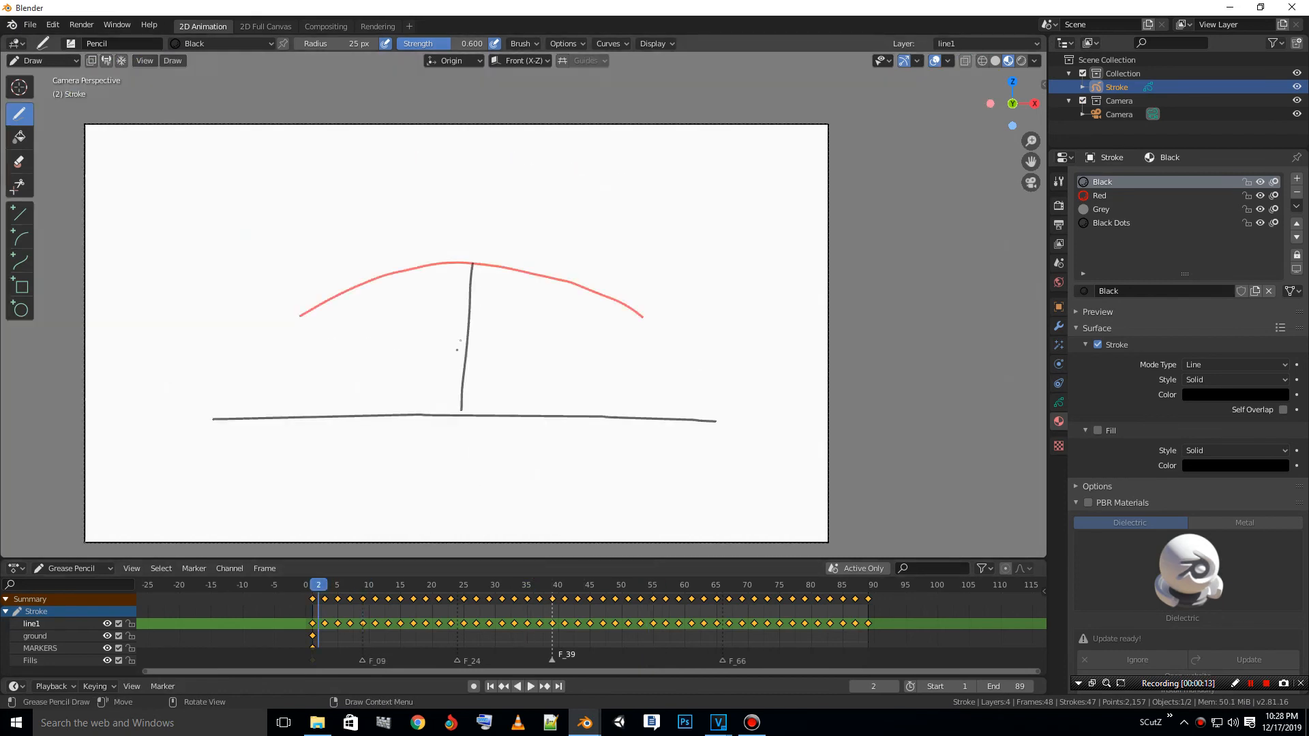
{"action": "left_click", "coordinate": [530, 686]}
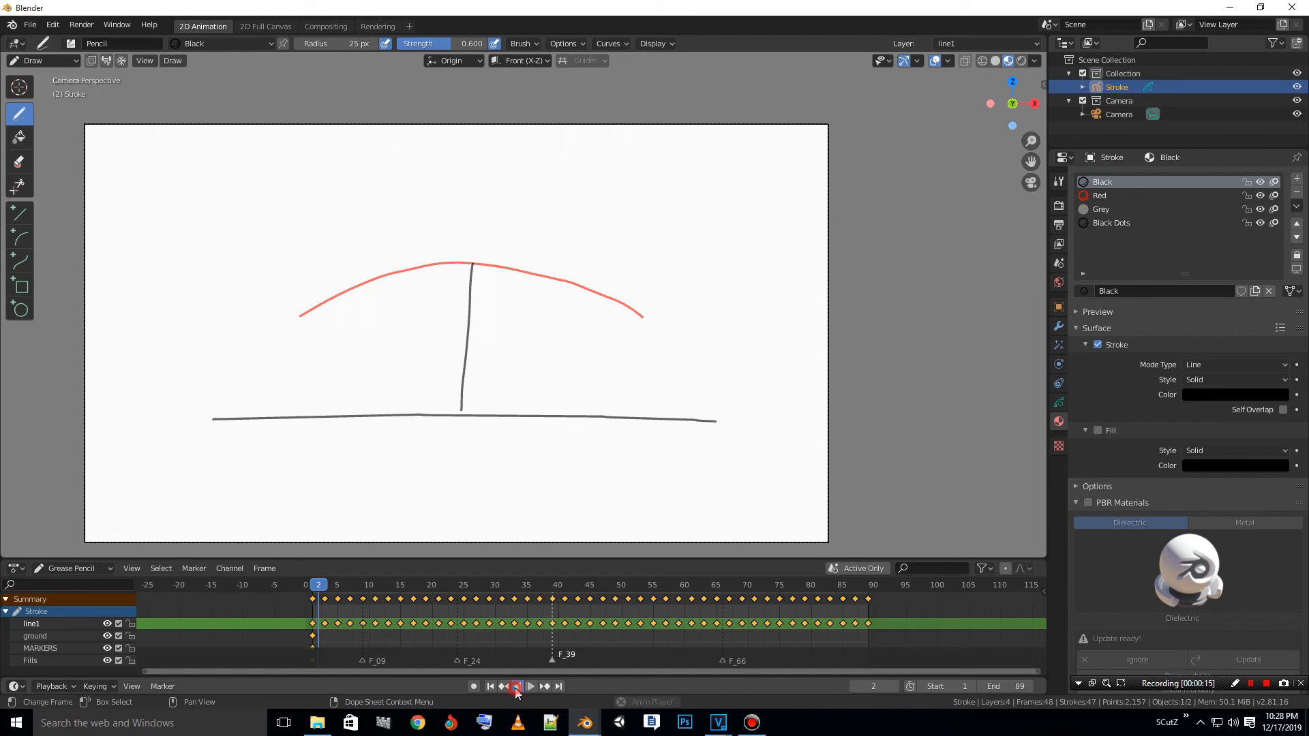
{"action": "left_click", "coordinate": [504, 686]}
{"action": "left_click", "coordinate": [530, 686]}
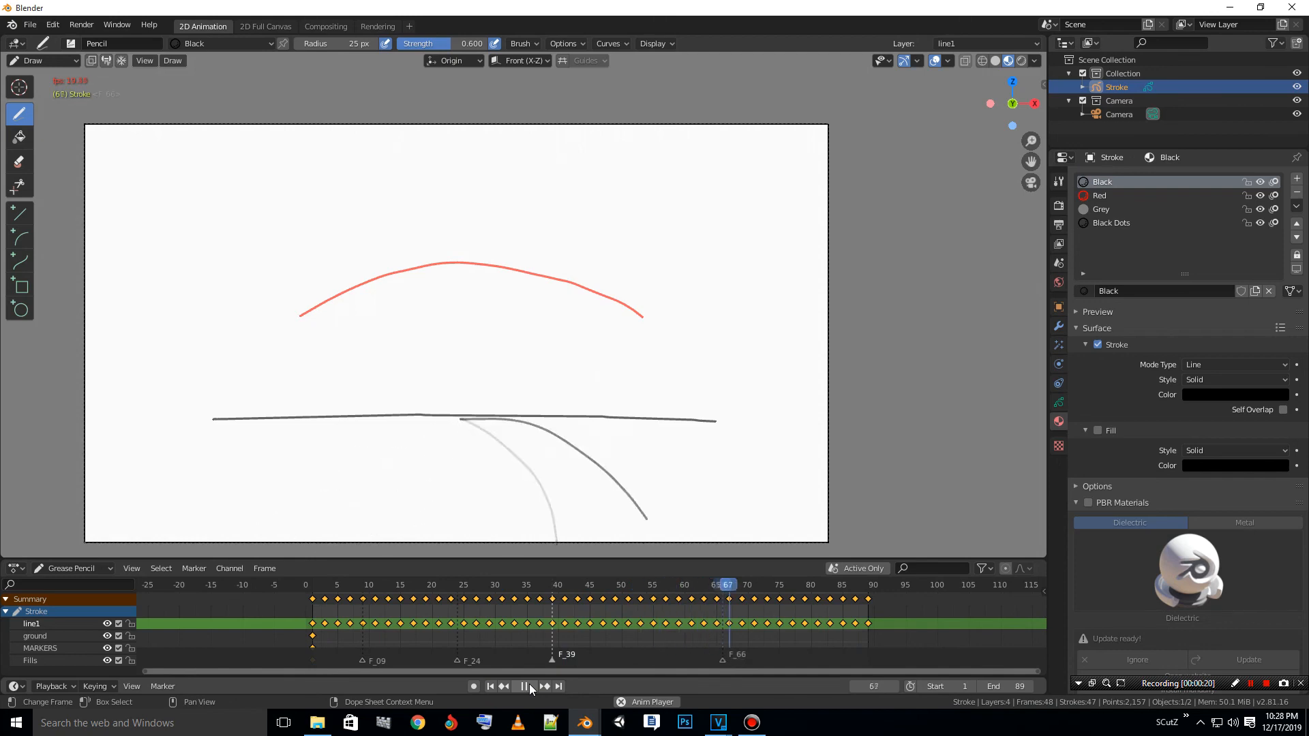
{"action": "key", "text": "space"}
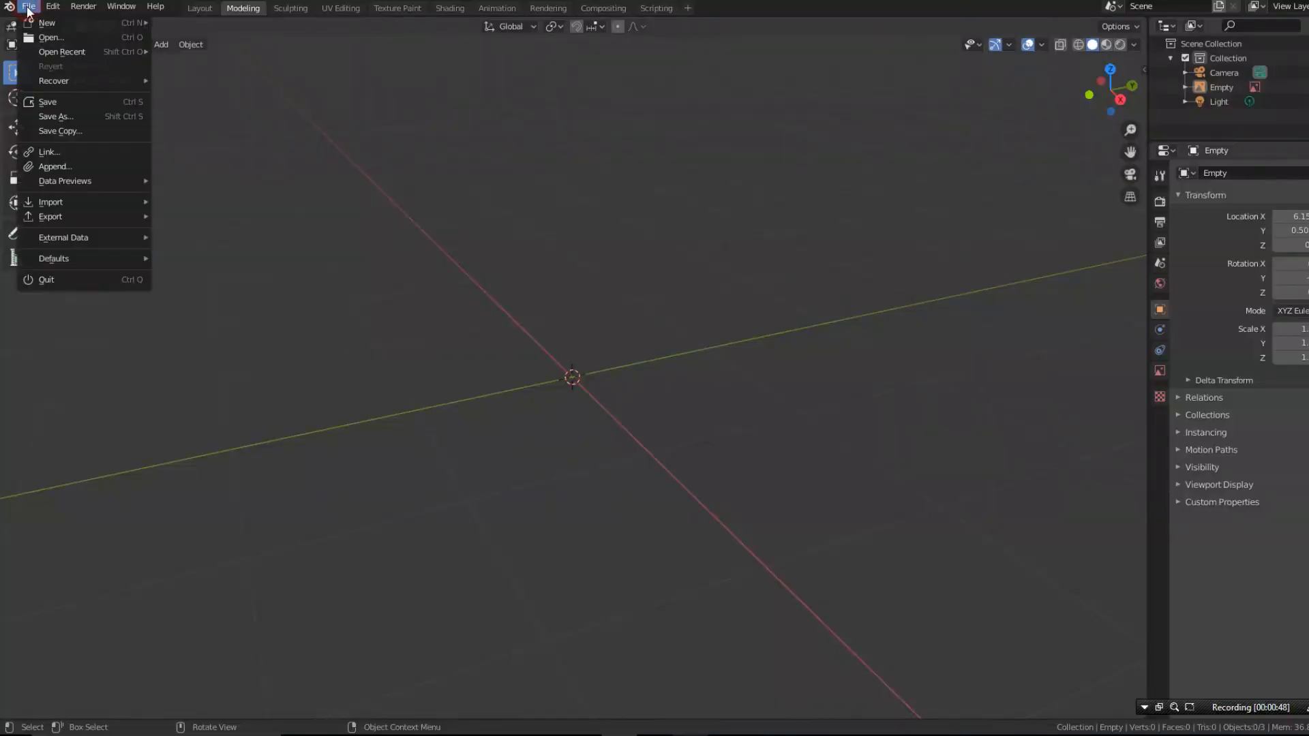
- Create a new General file without saving the changes to the untitled file
{"action": "mouse_move", "coordinate": [41, 23]}
{"action": "left_click", "coordinate": [185, 26]}
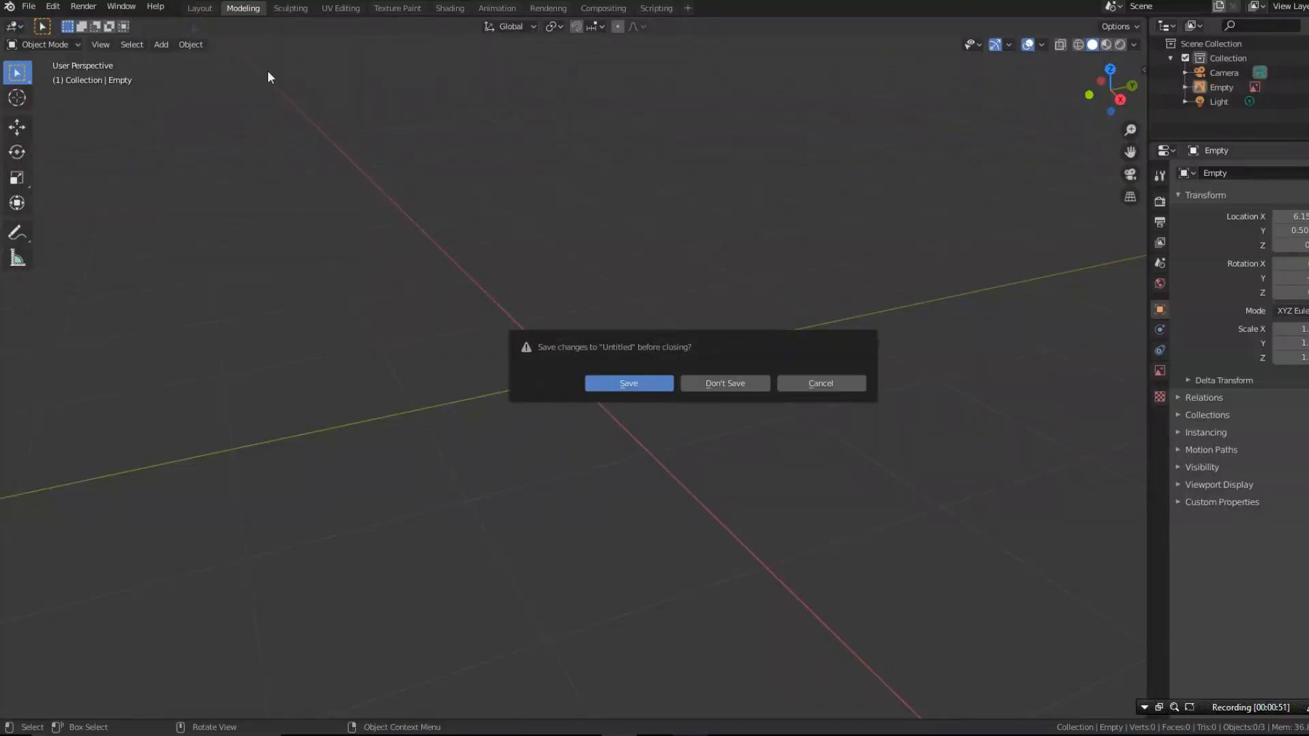
{"action": "left_click", "coordinate": [731, 384]}
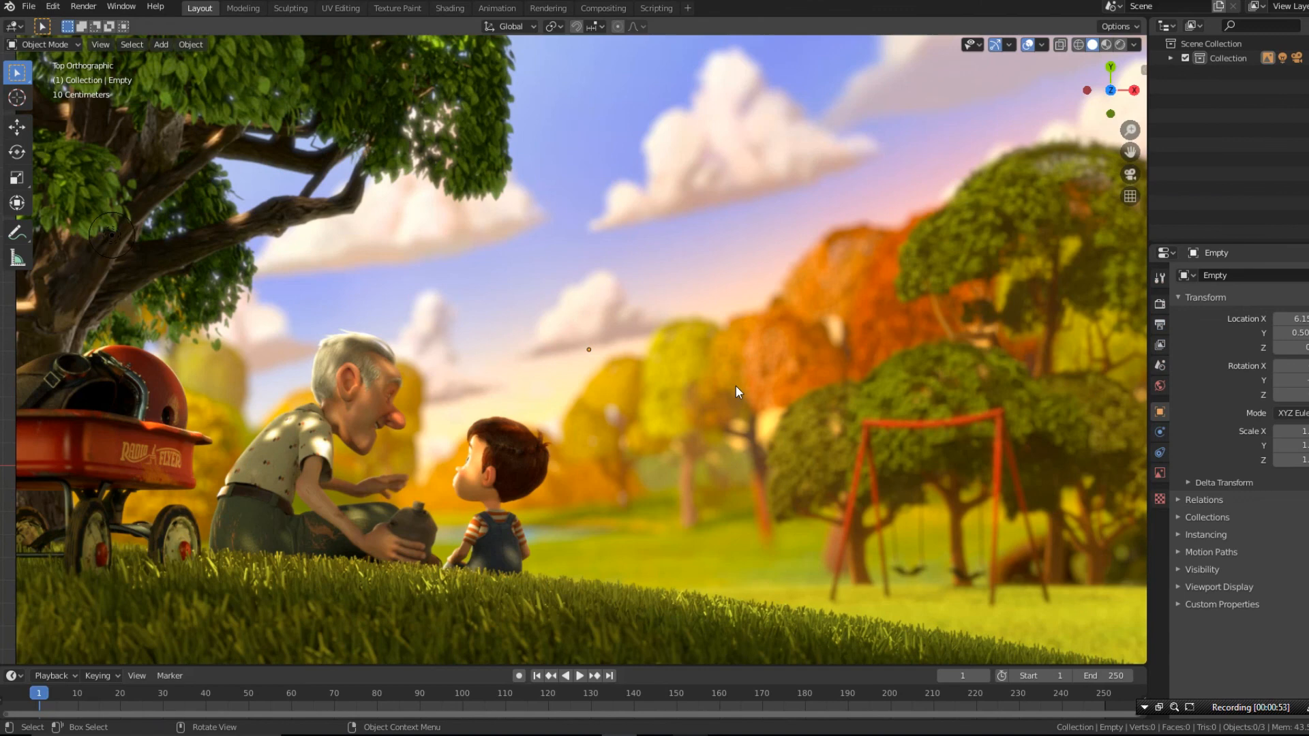